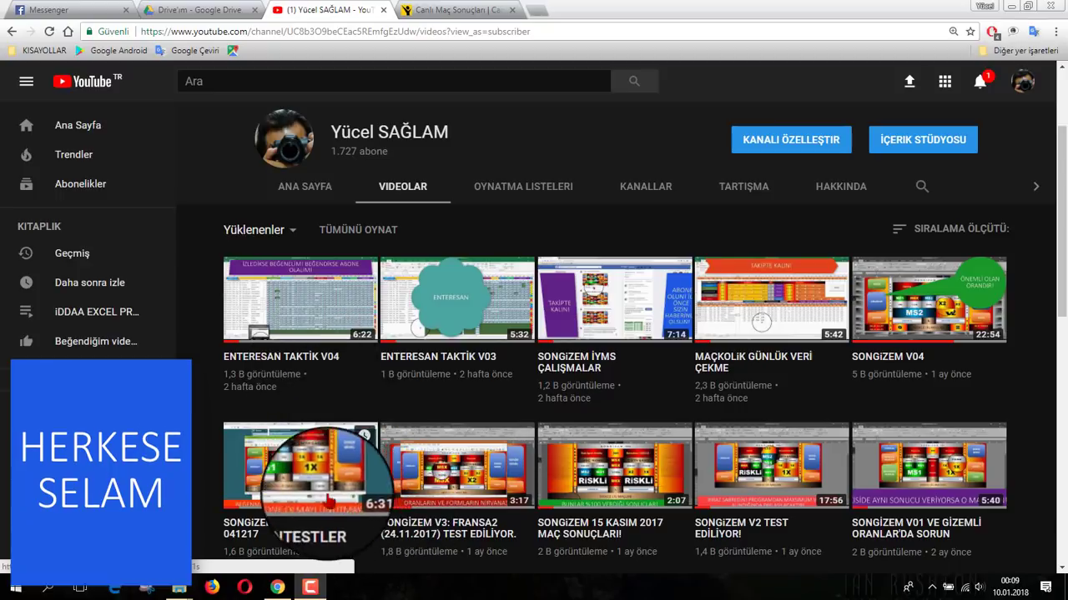
Bring up the FORUM folder with NowGoal Database and the seven MOA v1.5 workbooks, moved down-left.
click(246, 526)
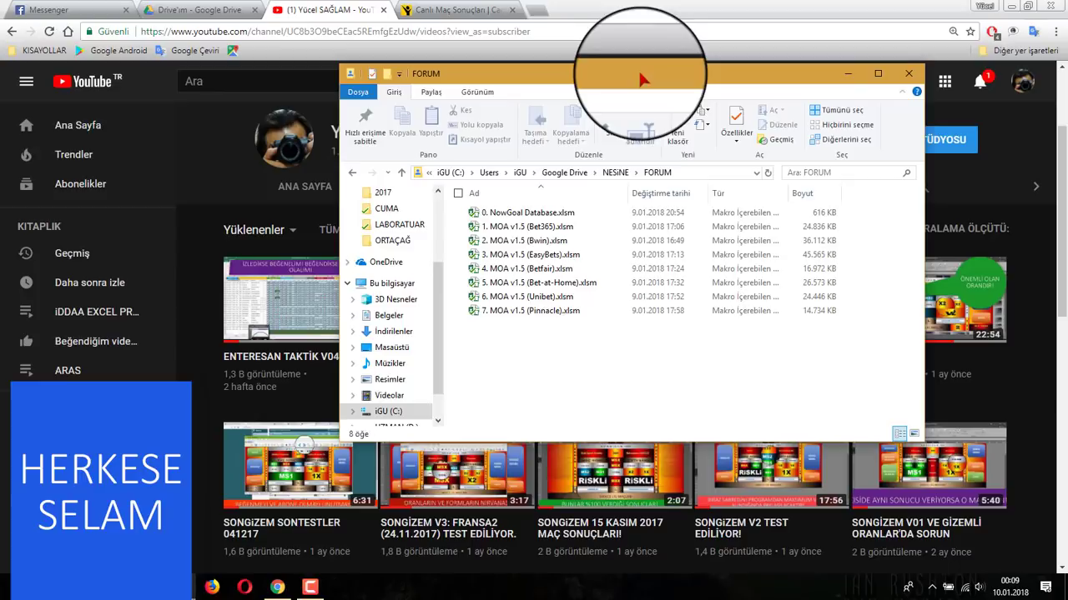
mouse_move(641, 79)
mouse_down()
mouse_move(593, 175)
mouse_move(631, 174)
mouse_up()
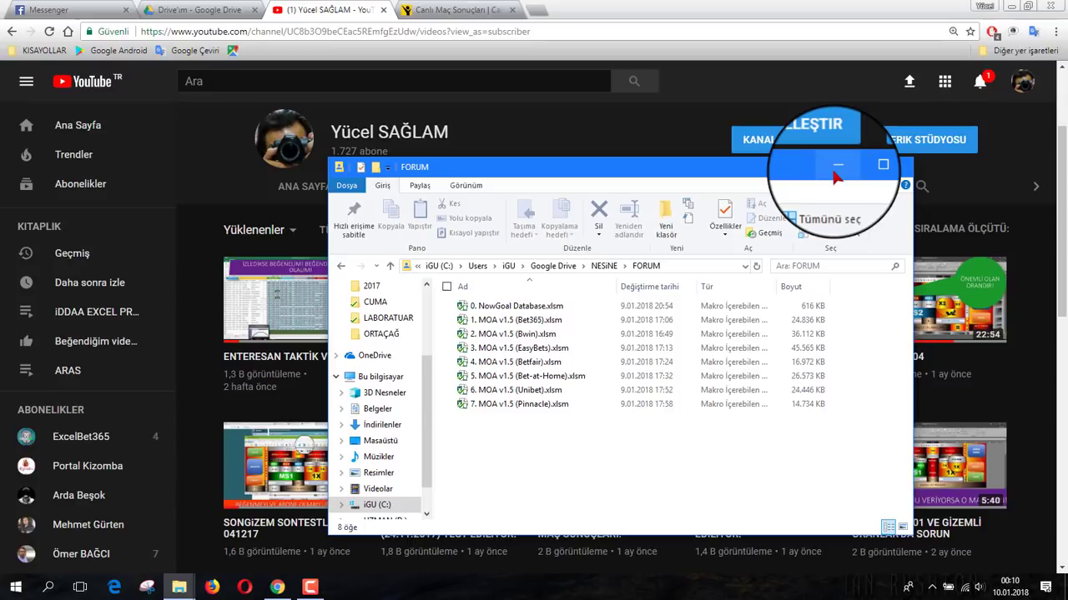
Minimize the FORUM window and expand the SONGİZEM V04 video description to reveal its download links.
click(834, 175)
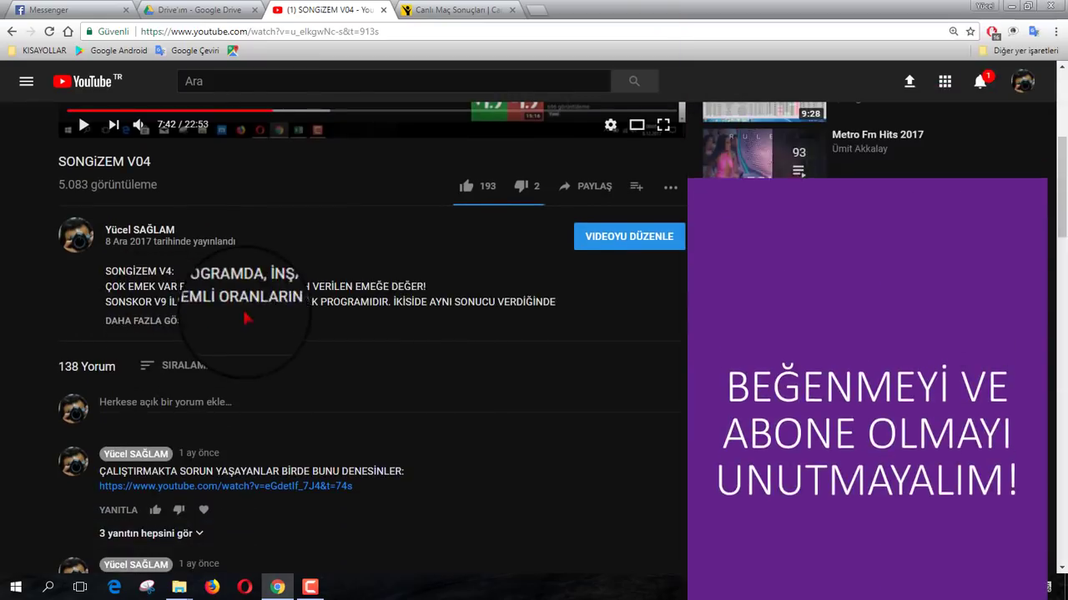
scroll(302, 373, up, 1)
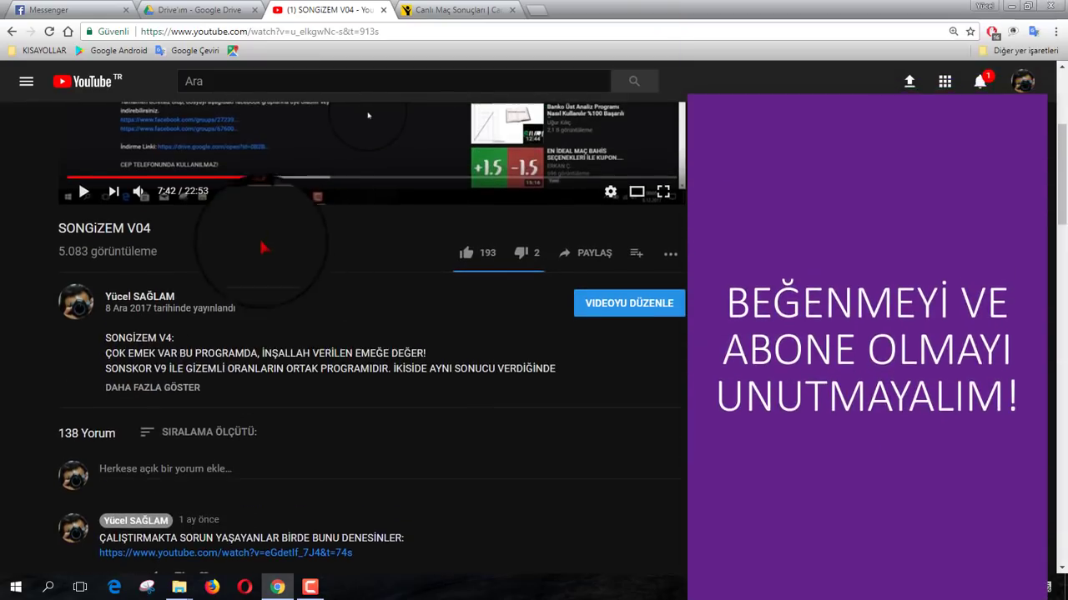
click(145, 387)
scroll(138, 375, down, 2)
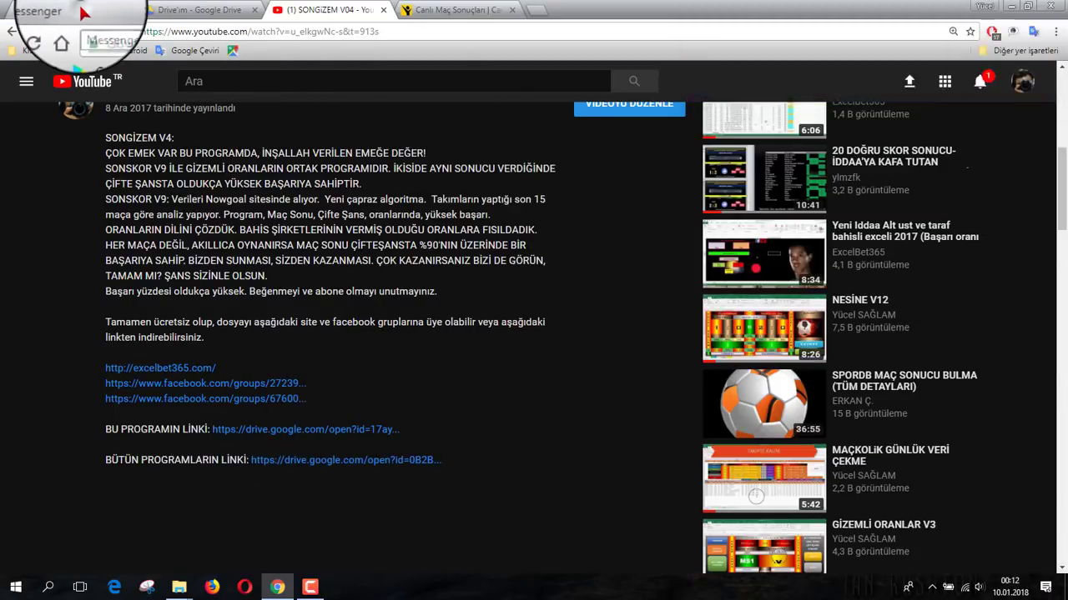
Switch to the Messenger chat and scroll up to the reply with the Google Drive link.
click(84, 11)
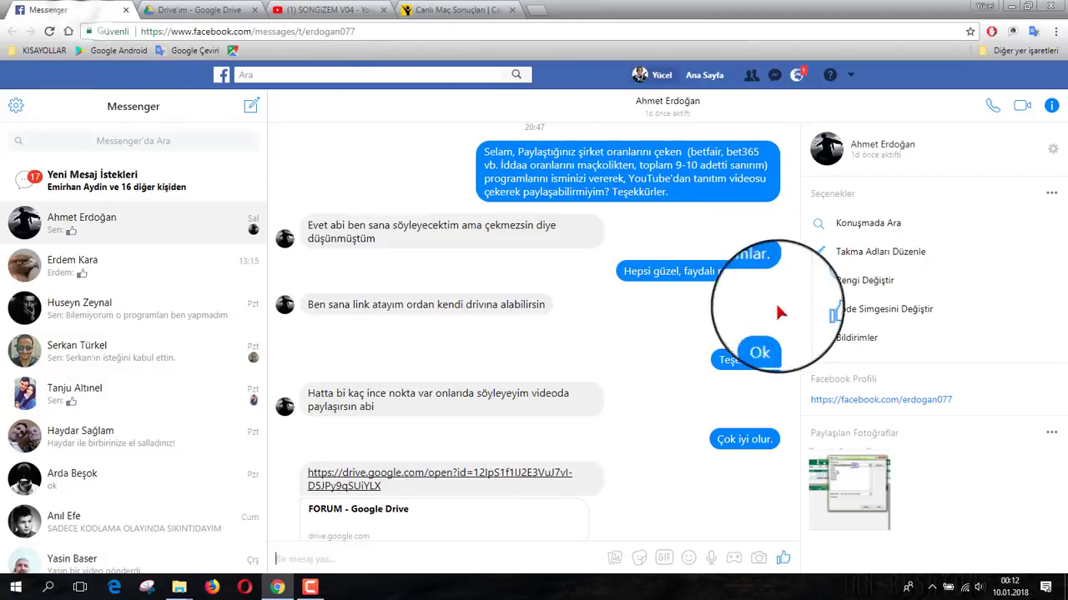
scroll(613, 388, up, 1)
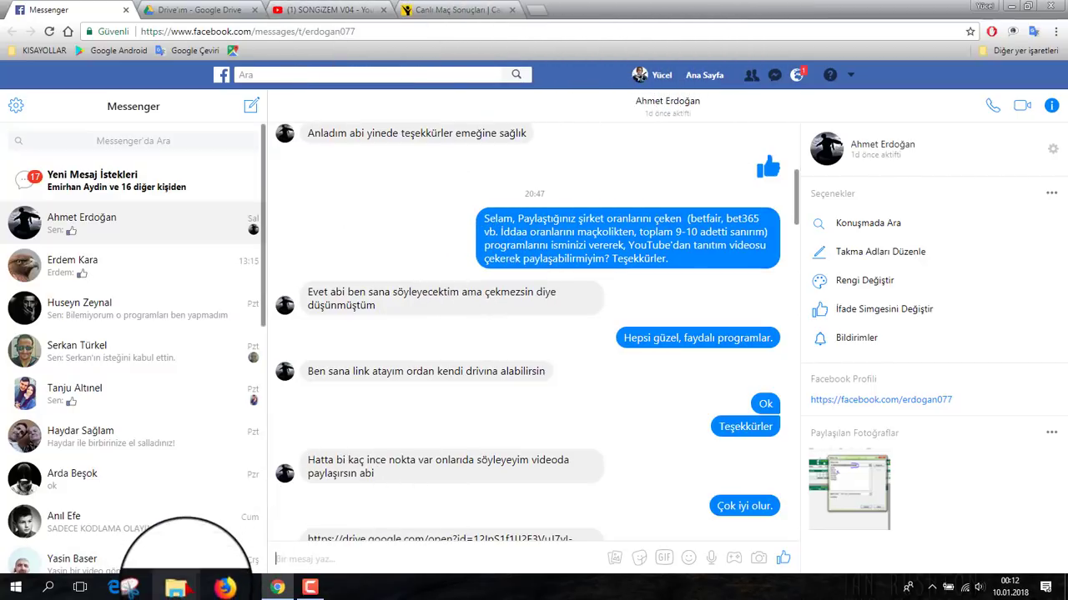
Open 1. MOA v1.5 (Bet365).xlsm from the FORUM folder, read-only on its ANALZ sheet.
mouse_move(178, 587)
click(125, 531)
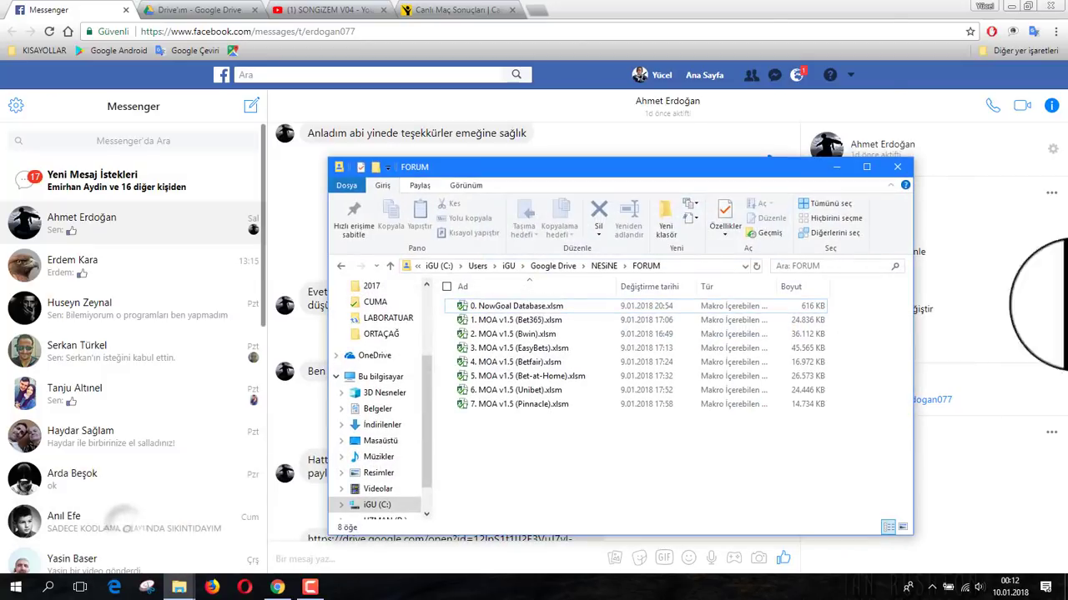
click(359, 10)
key(alt+Tab)
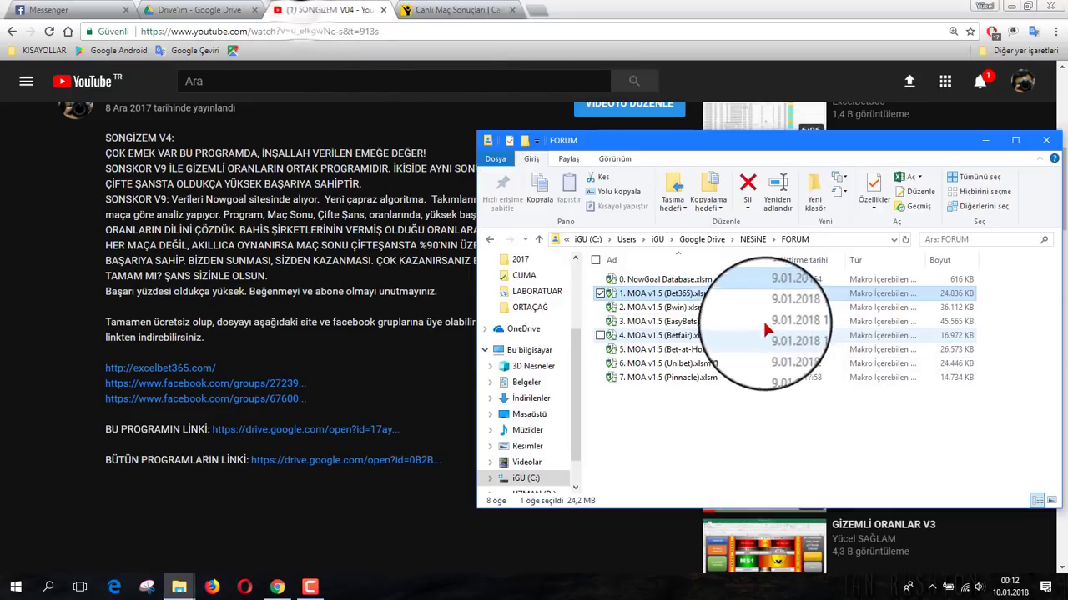
double_click(672, 297)
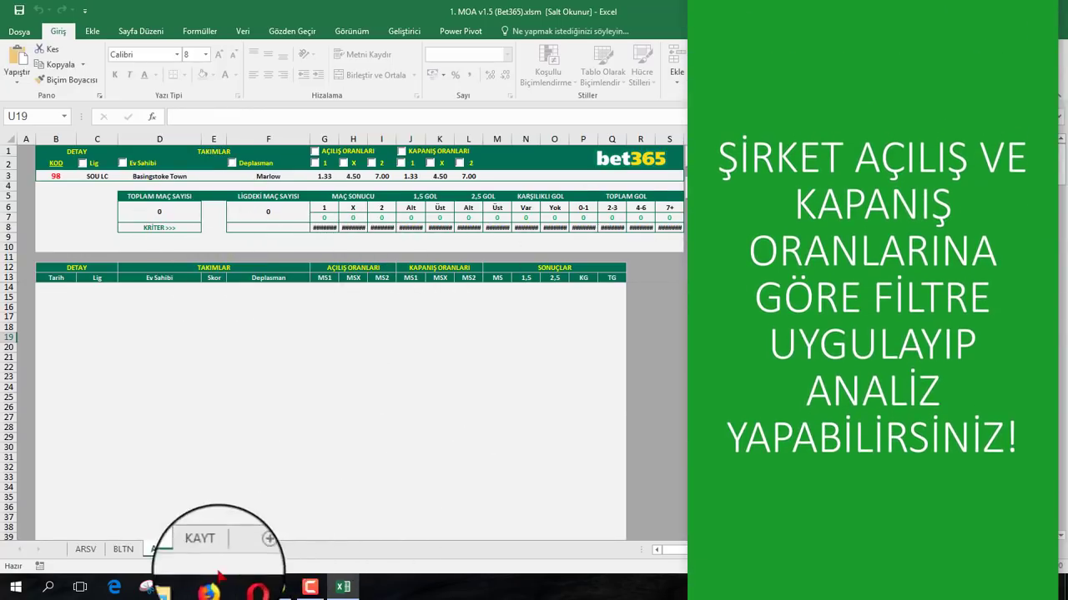
Scroll the ARSV archive from 1.01.2015 to 1.01.2018 and back, then return to ANALZ.
click(85, 548)
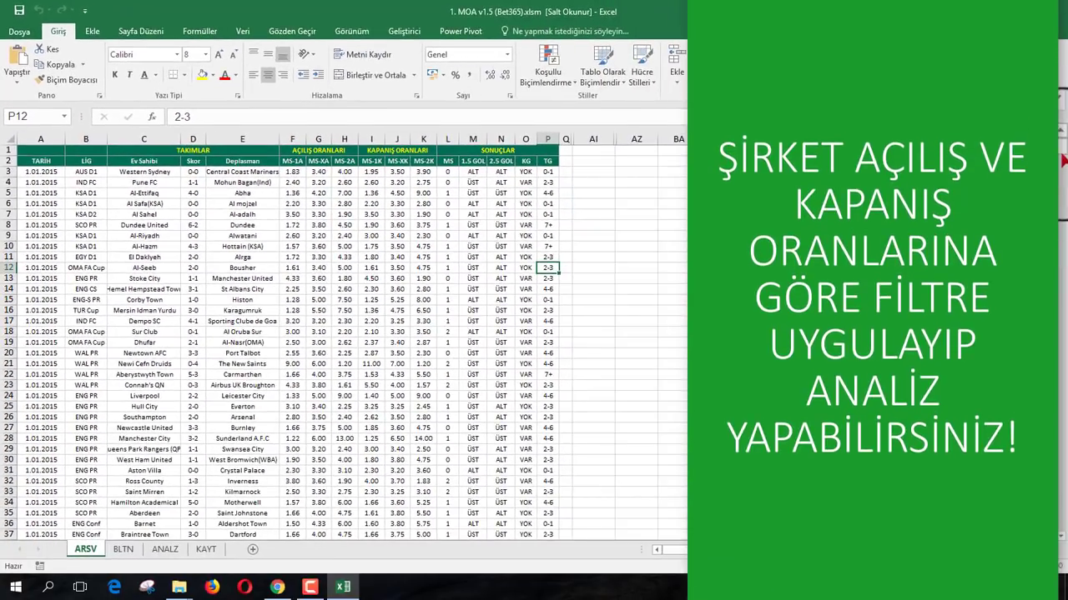
drag(1063, 160, 1065, 475)
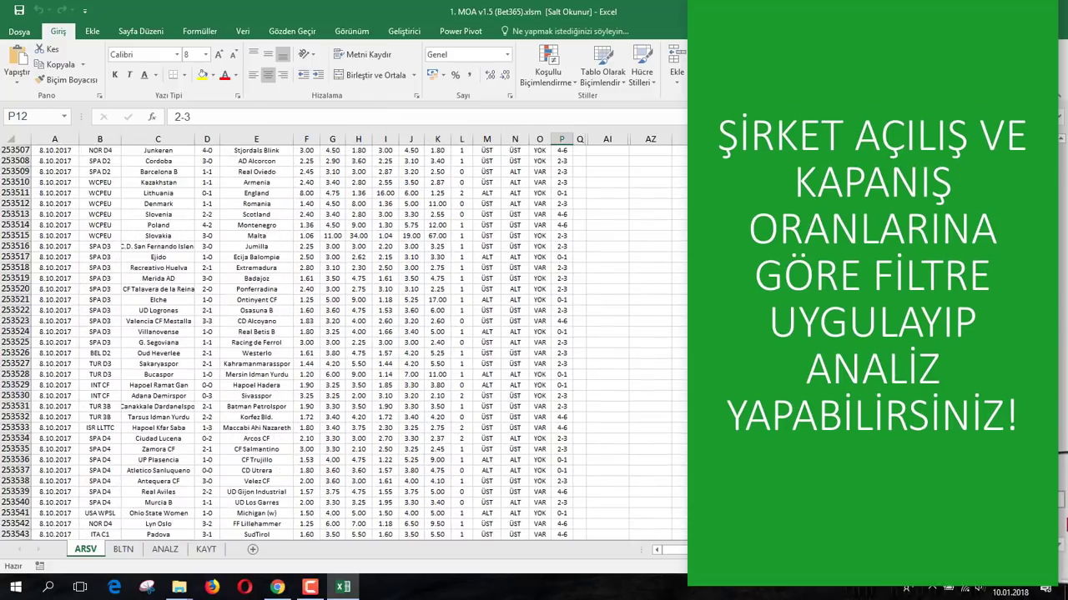
drag(1065, 475, 1065, 530)
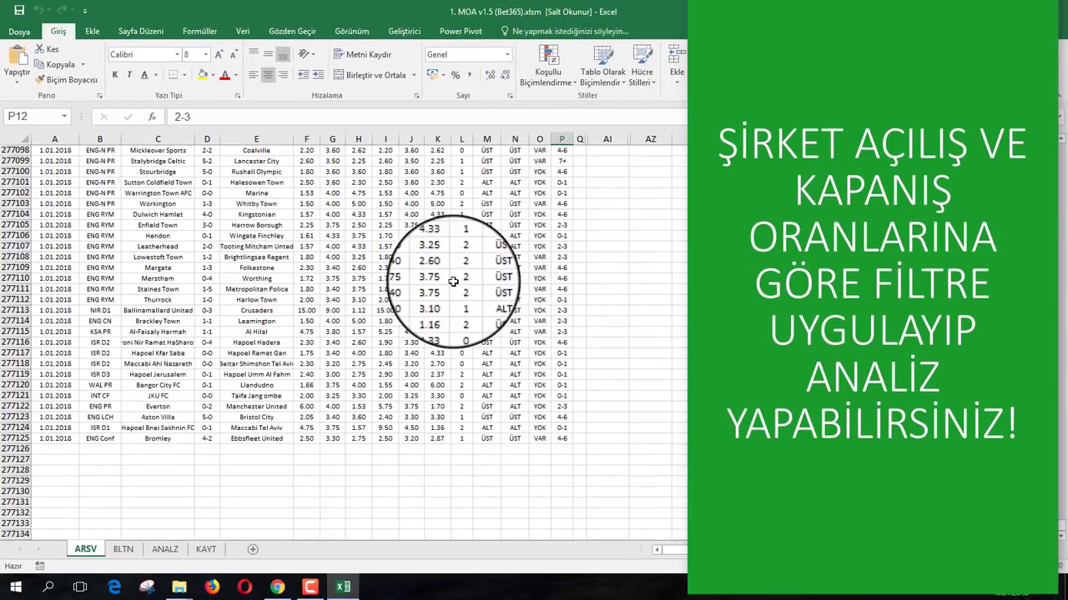
scroll(453, 281, up, 10)
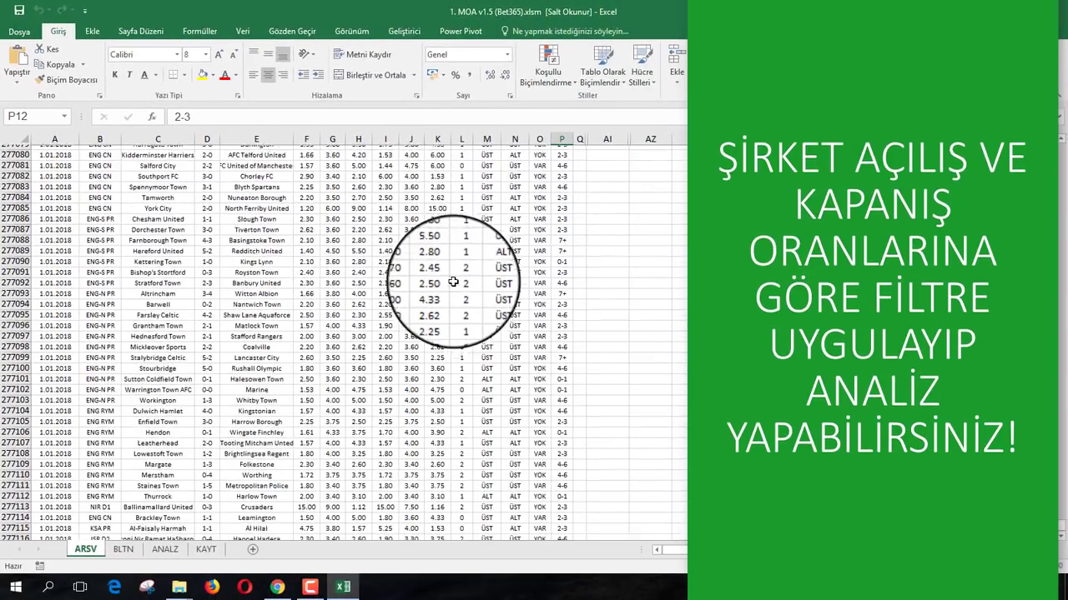
scroll(453, 281, up, 12)
drag(1063, 528, 1063, 142)
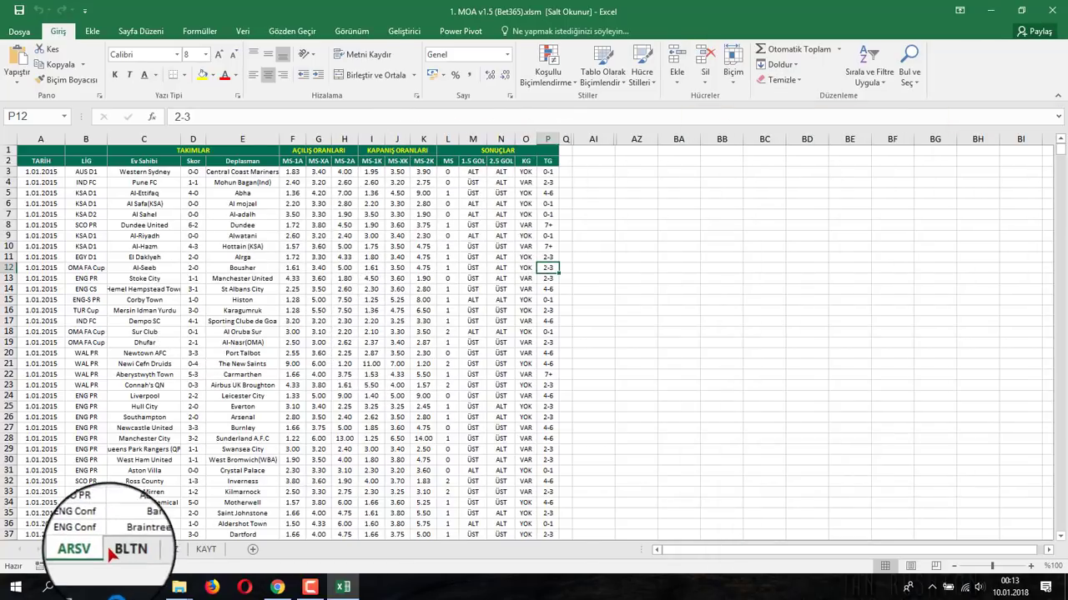
click(123, 550)
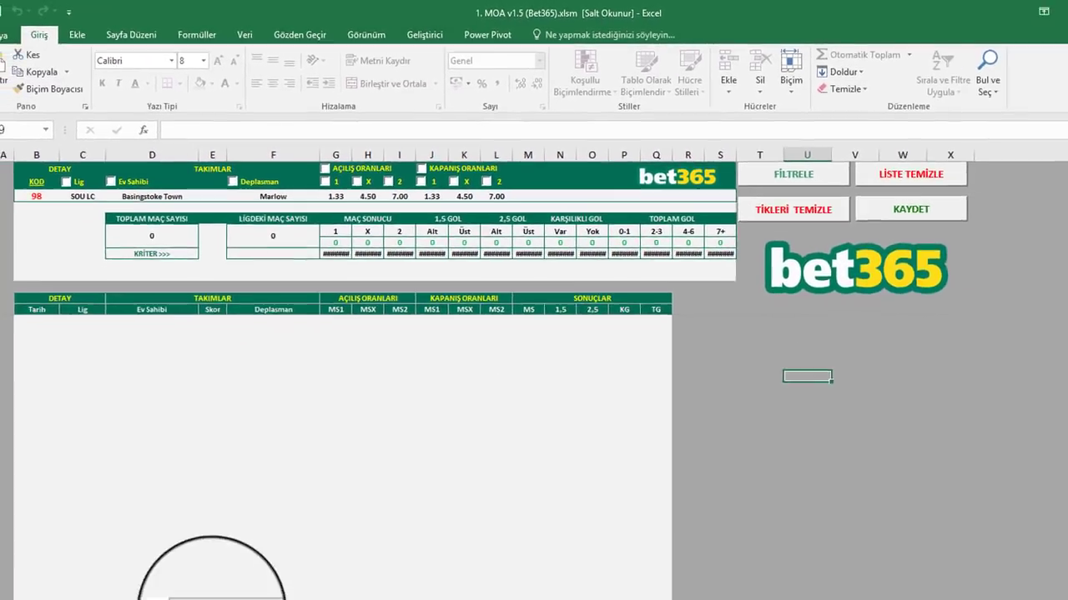
Check the KAYT sheet and FORUM folder, then show the BLTN sheet of matches with bet365 odds.
click(206, 550)
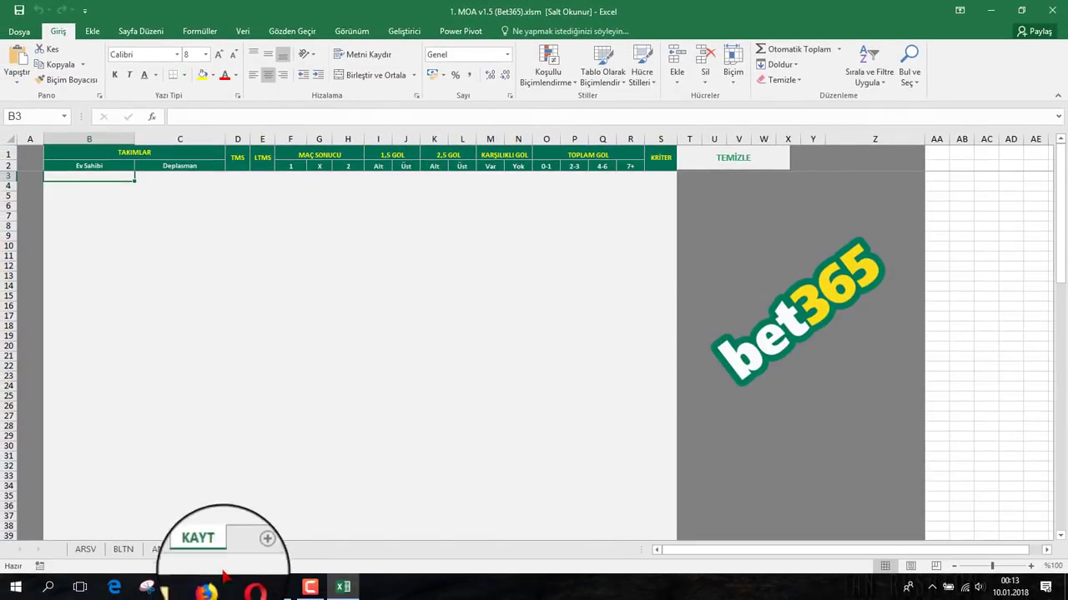
mouse_move(180, 587)
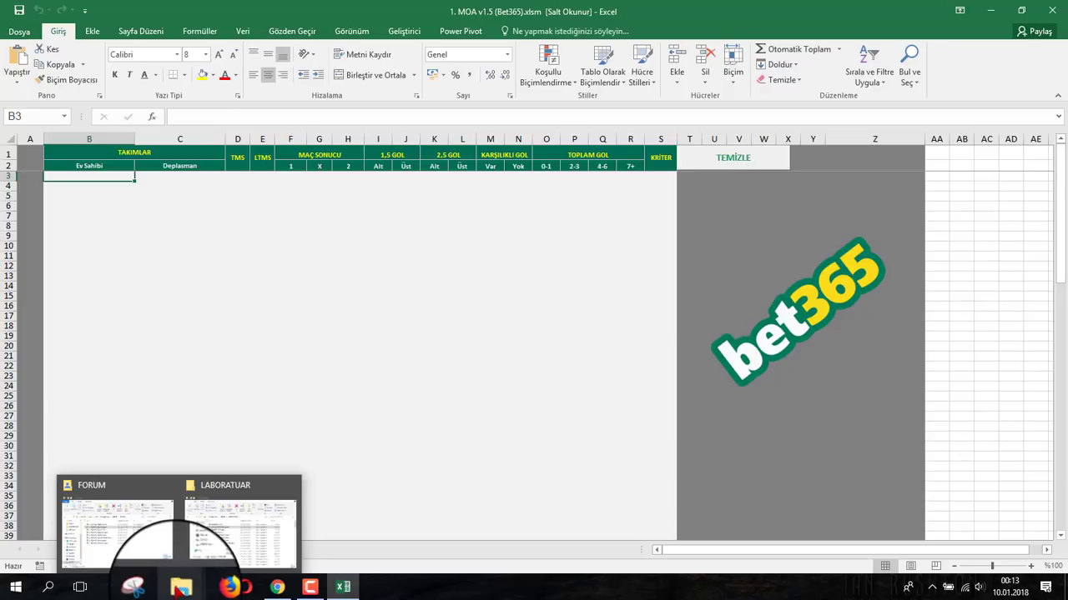
click(116, 526)
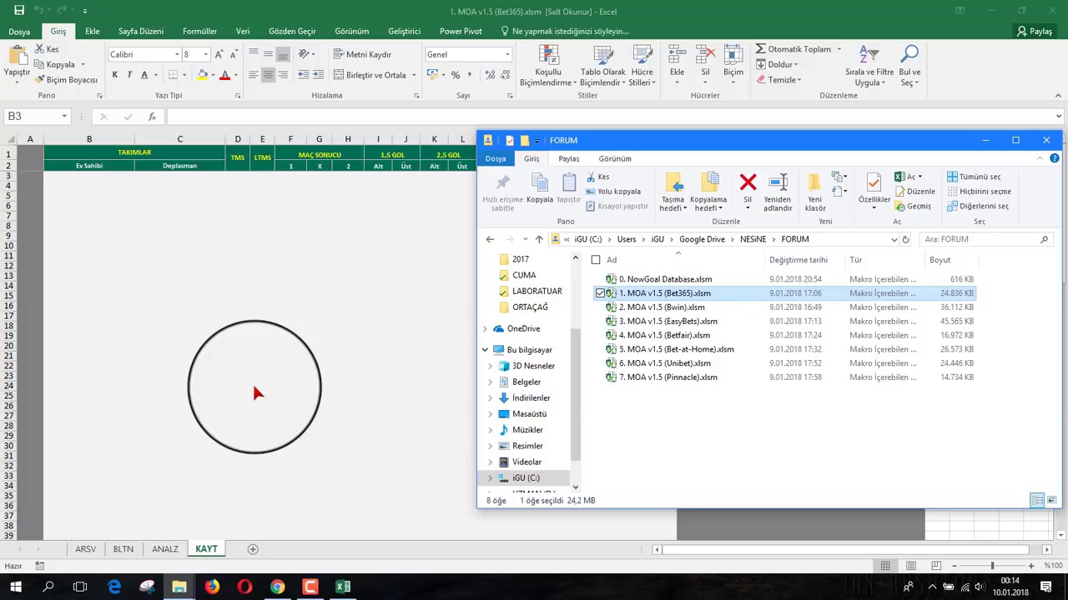
click(252, 382)
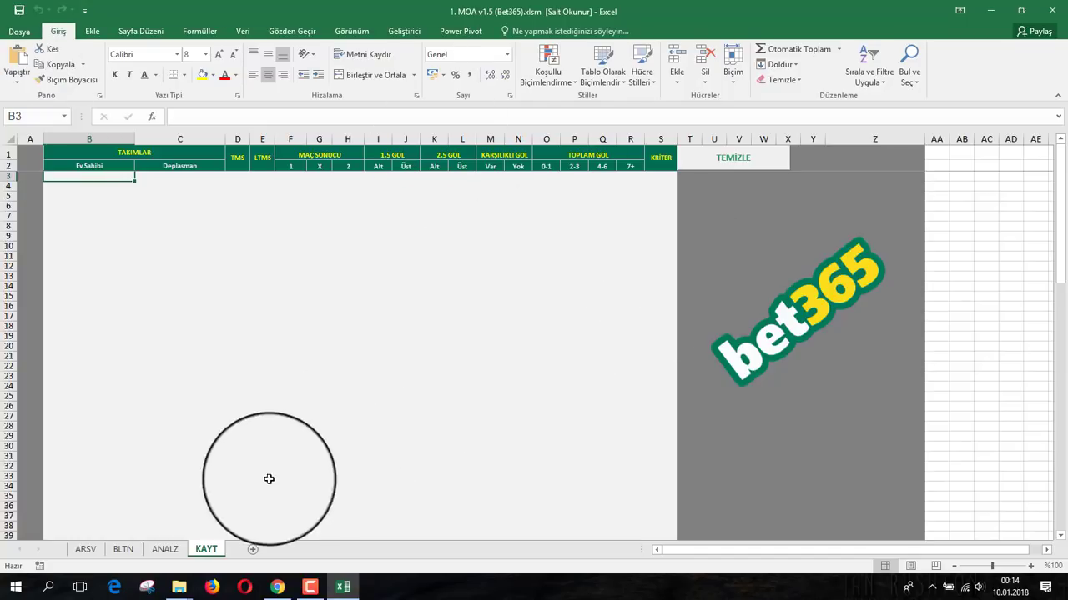
click(123, 549)
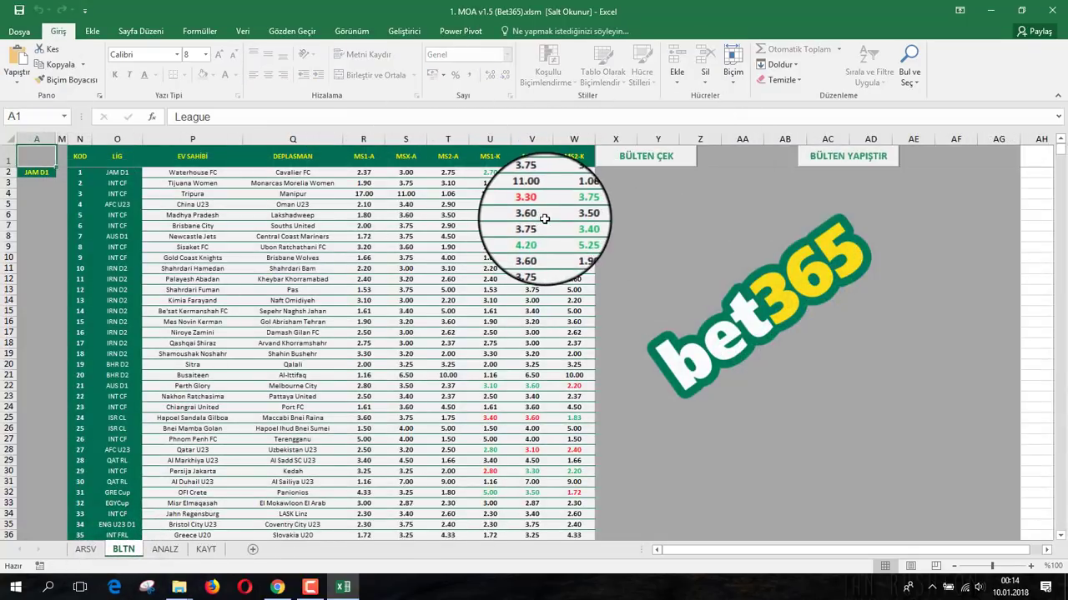
In Excel's advanced options, turn off system separators and set the decimal separator to a comma.
click(18, 33)
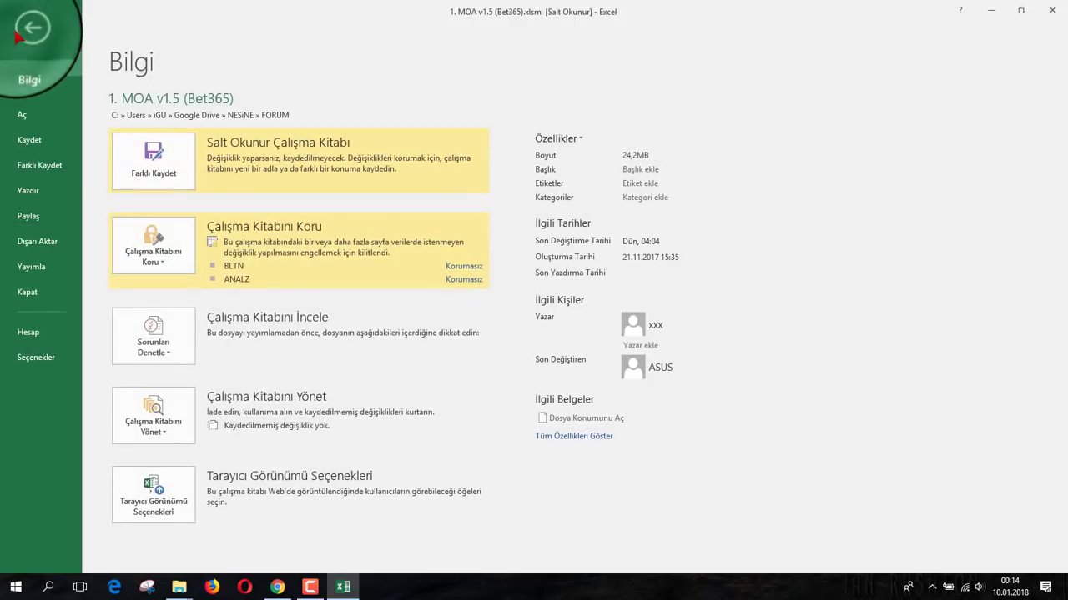
click(31, 359)
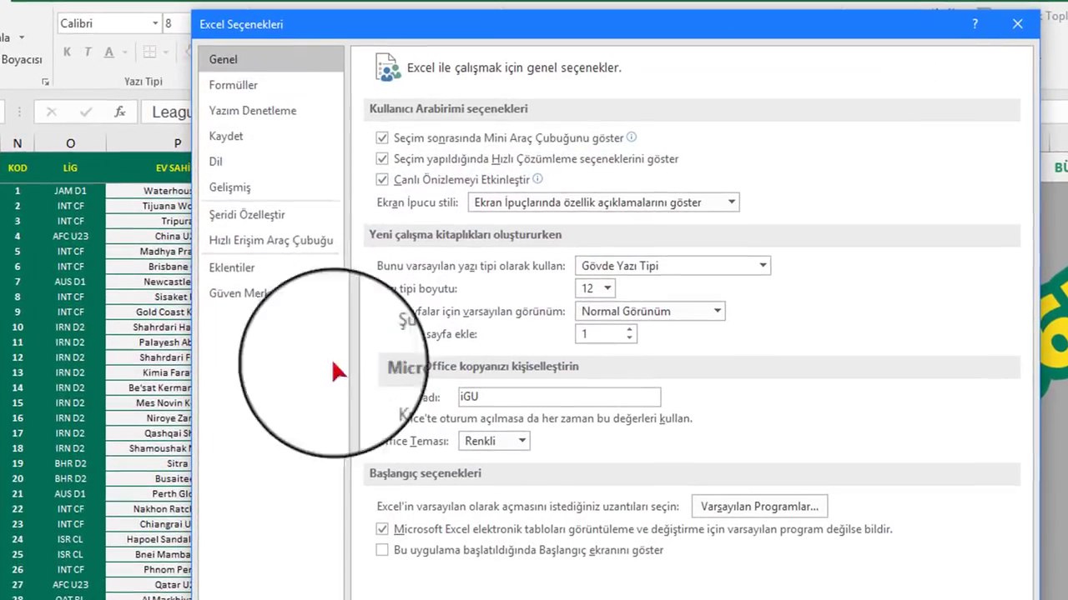
click(229, 187)
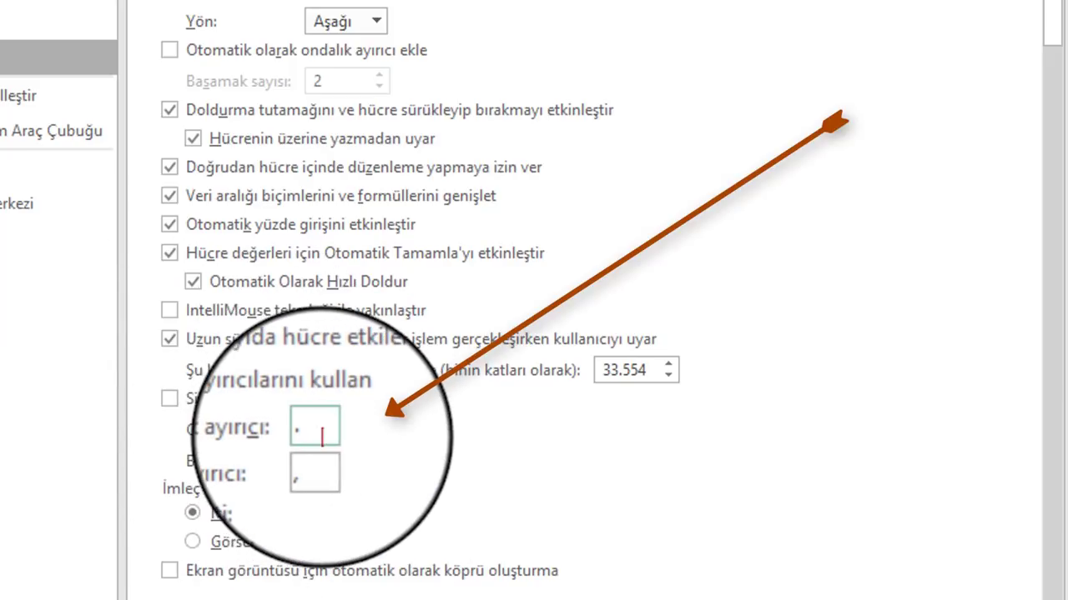
click(321, 435)
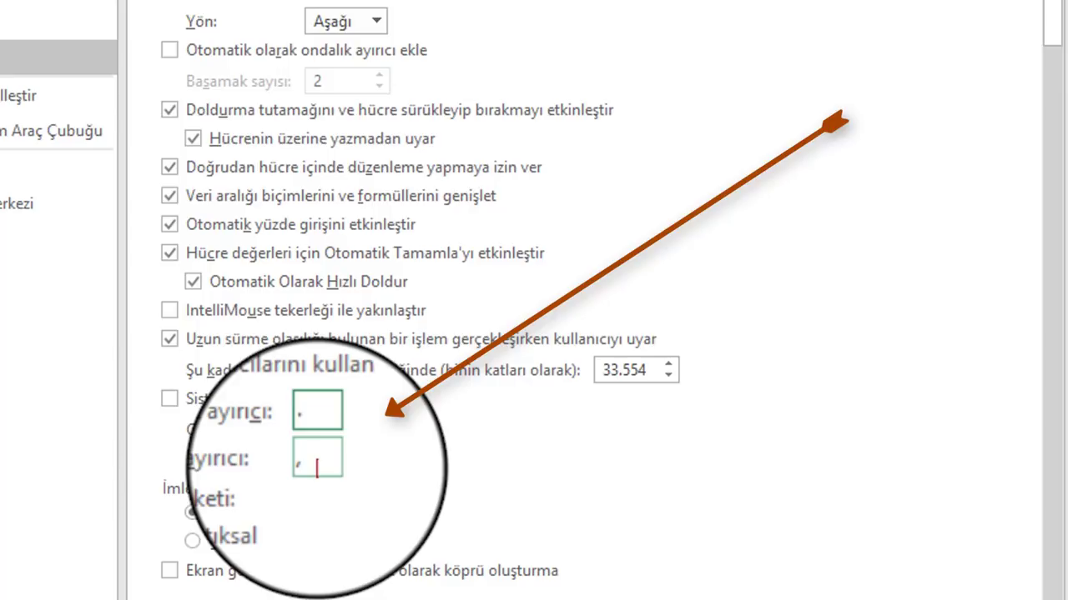
click(170, 400)
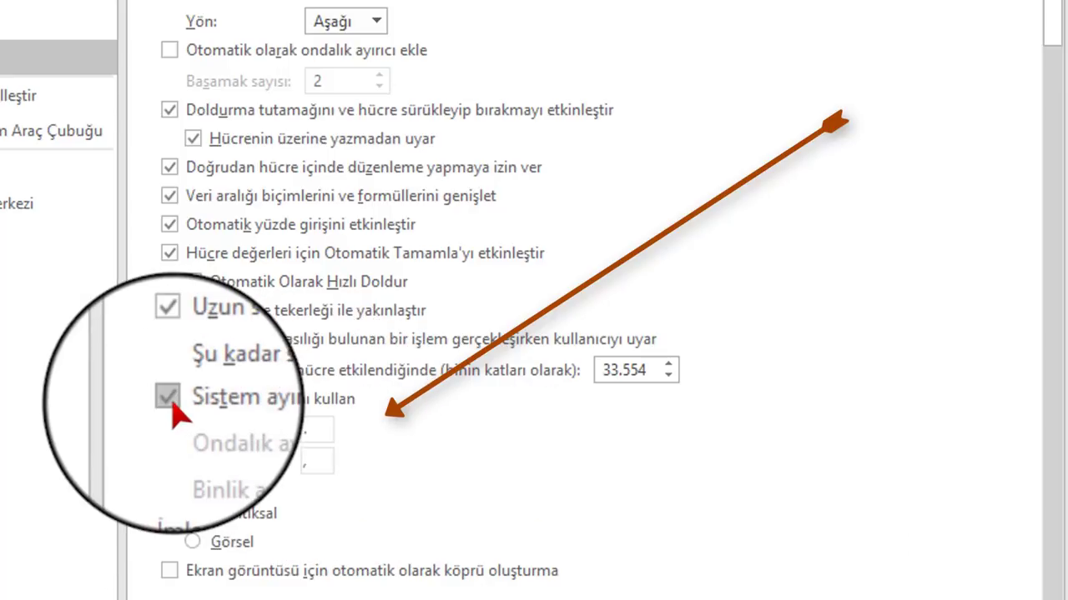
click(170, 400)
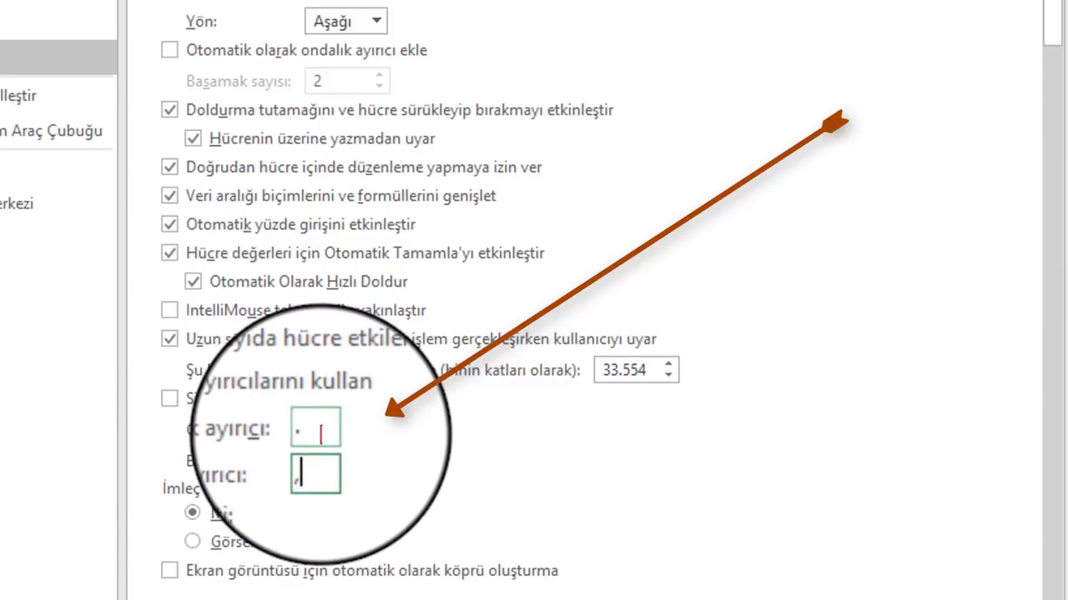
double_click(315, 434)
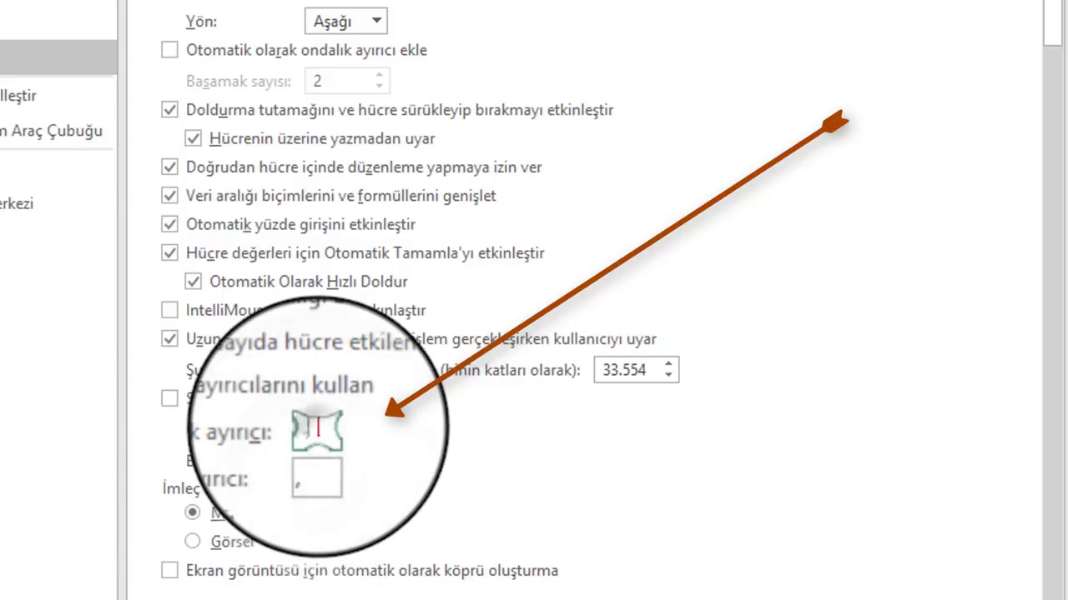
text(,)
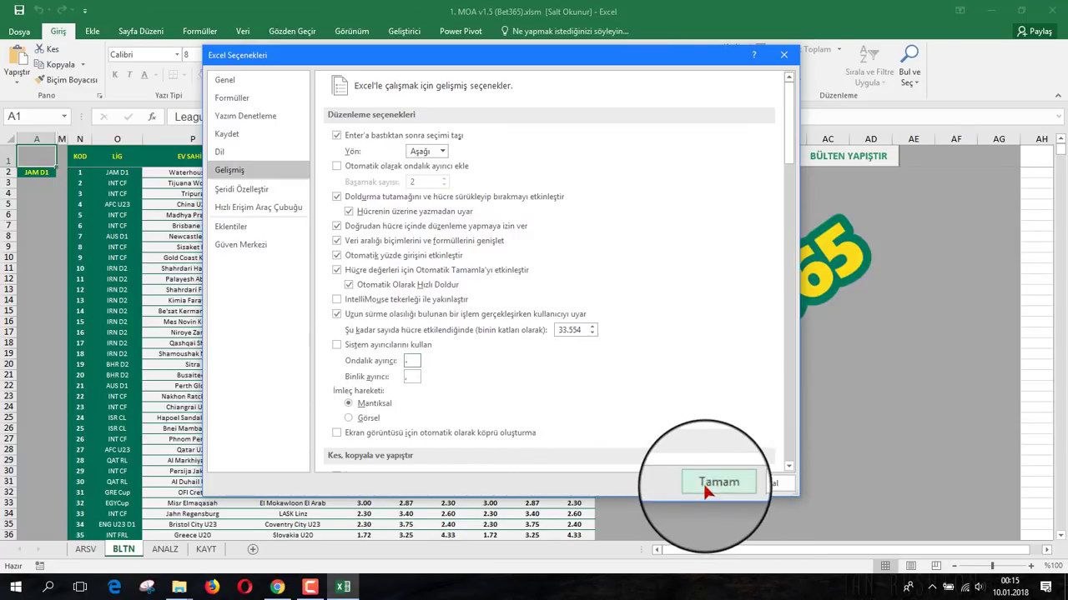
click(714, 486)
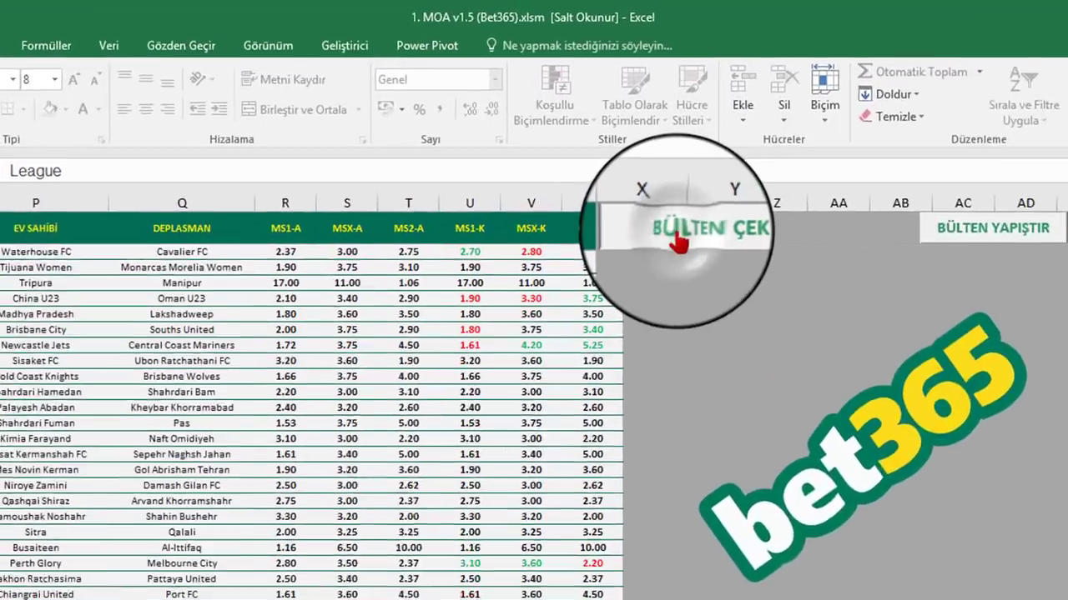
Pull the day's bulletin with BÜLTEN ÇEK, acknowledge 'Bülten Çekildi', and review the new match list.
click(634, 165)
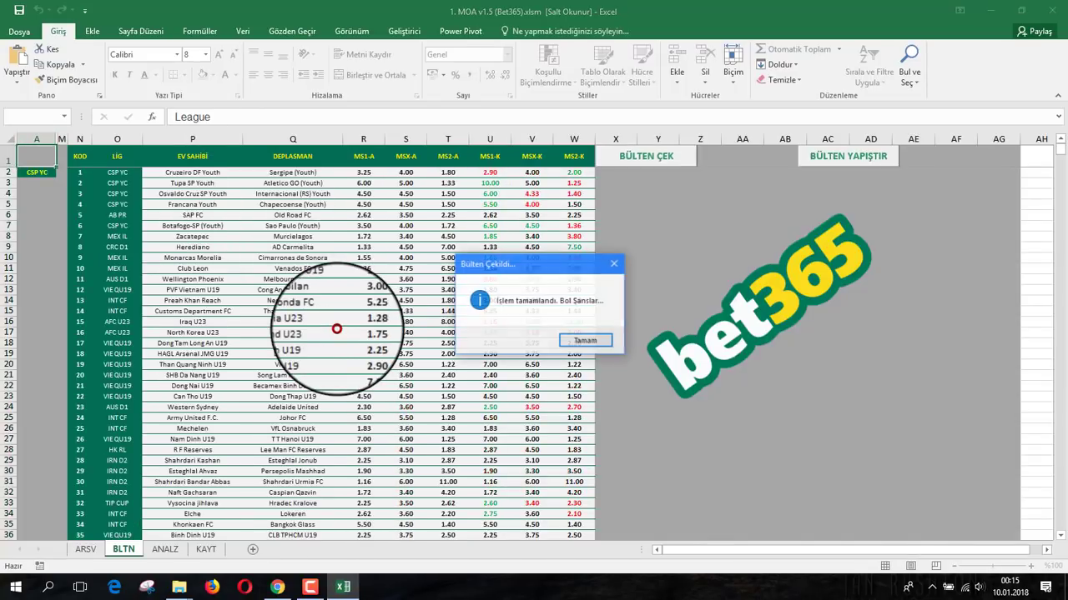
click(586, 344)
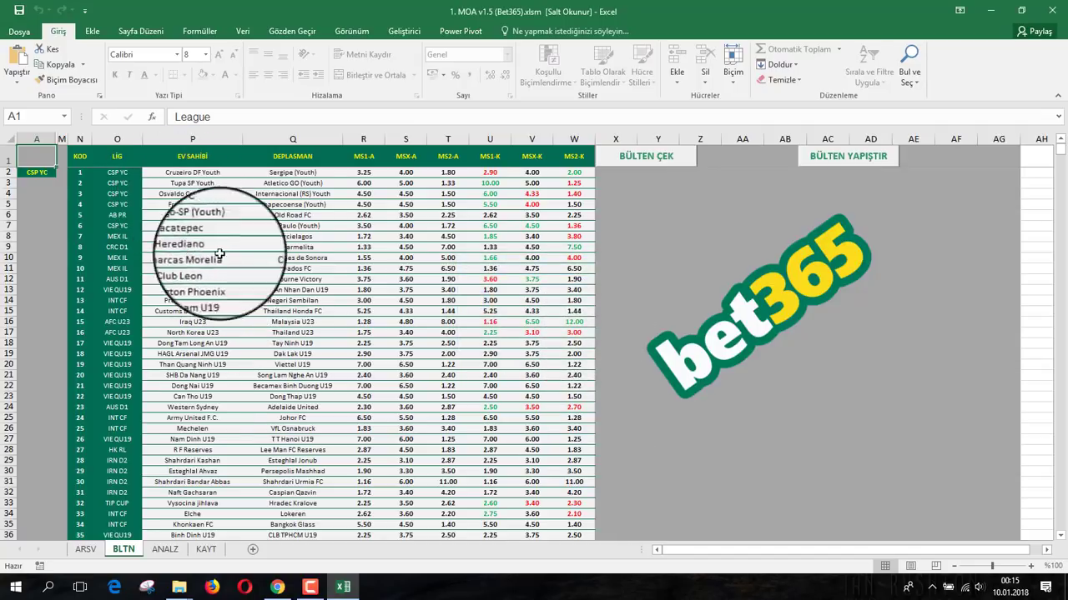
scroll(288, 263, down, 3)
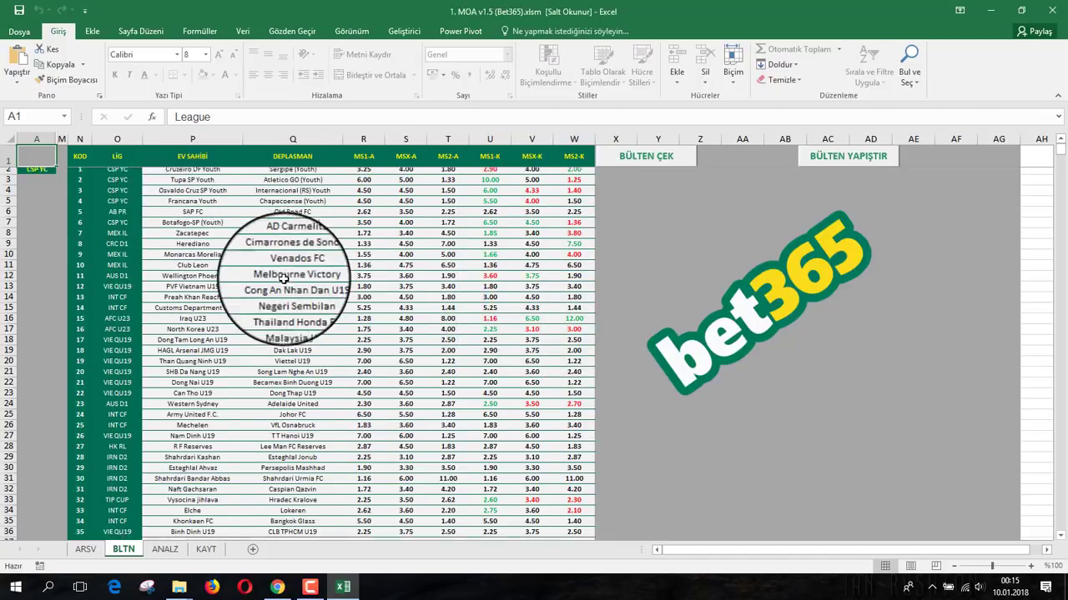
scroll(283, 280, down, 3)
scroll(284, 279, up, 6)
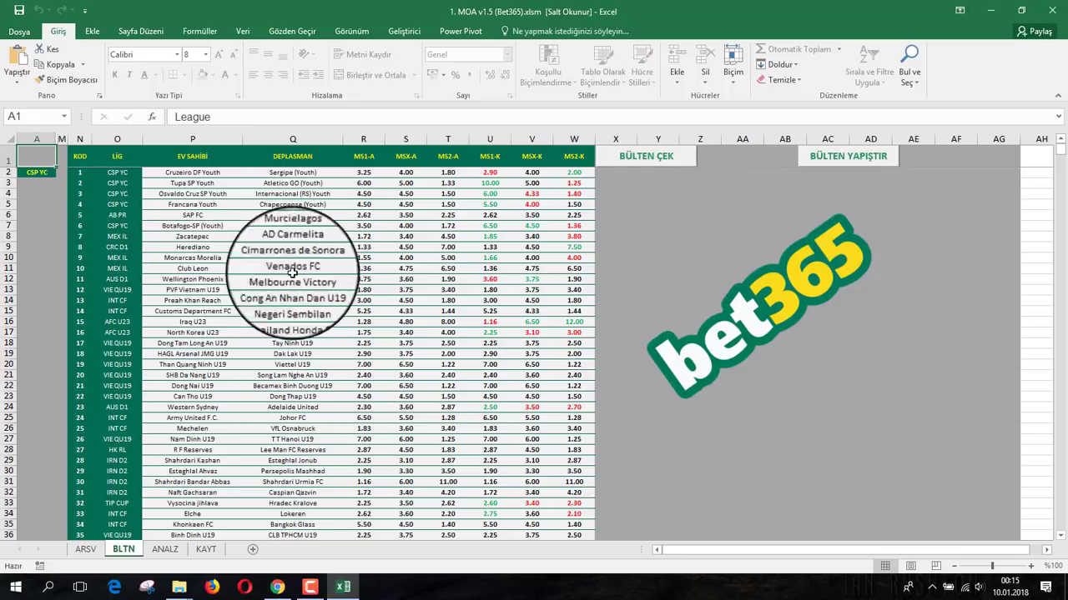
scroll(308, 267, down, 5)
scroll(350, 250, down, 5)
scroll(336, 300, down, 2)
scroll(335, 301, up, 3)
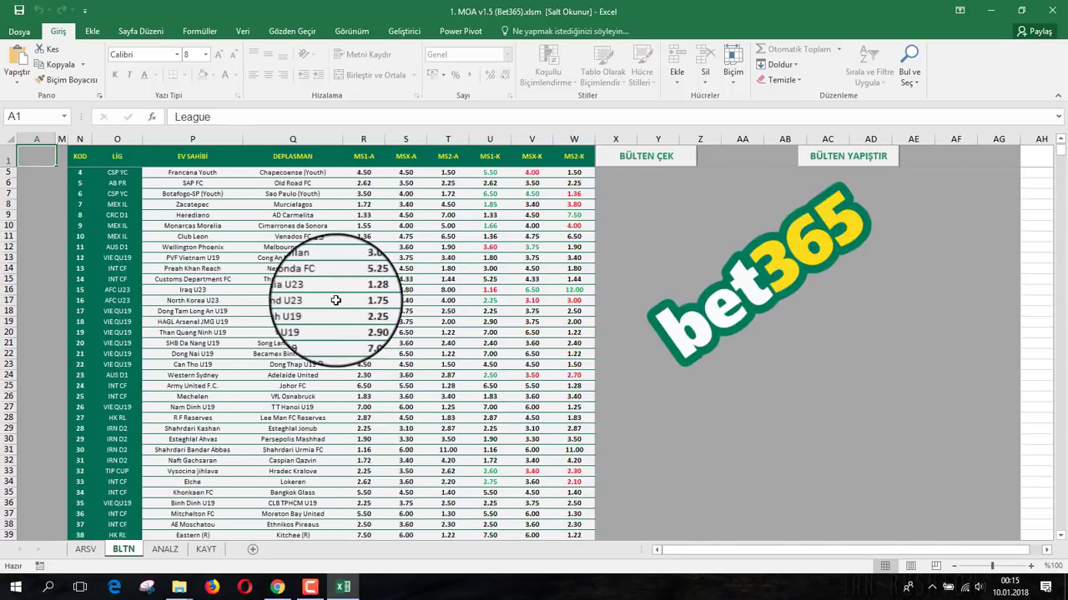
scroll(335, 300, up, 3)
scroll(335, 300, up, 3)
scroll(335, 301, up, 3)
scroll(335, 301, down, 3)
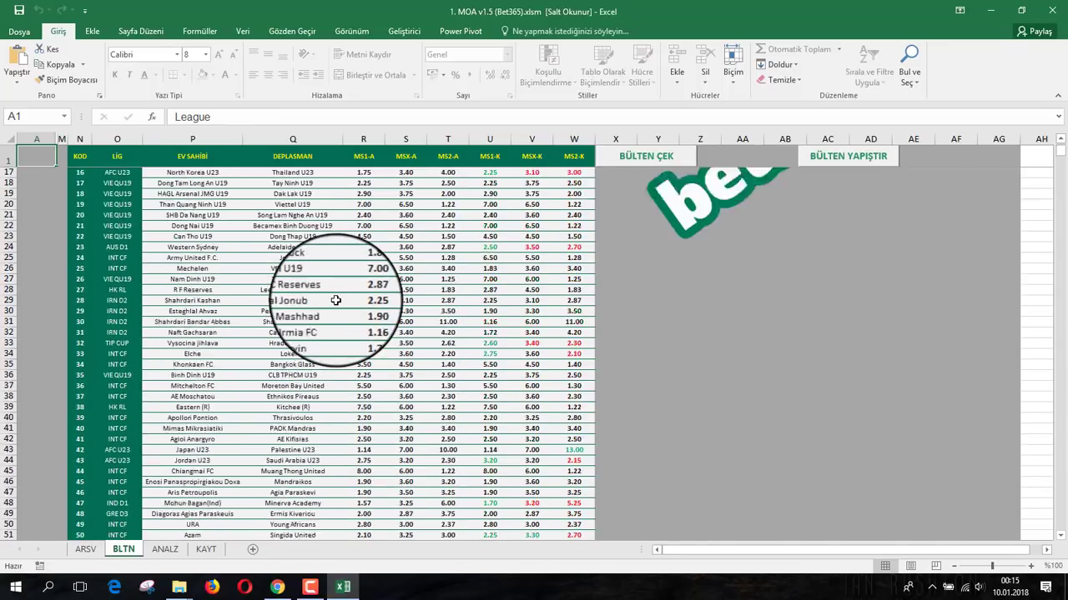
scroll(336, 300, down, 3)
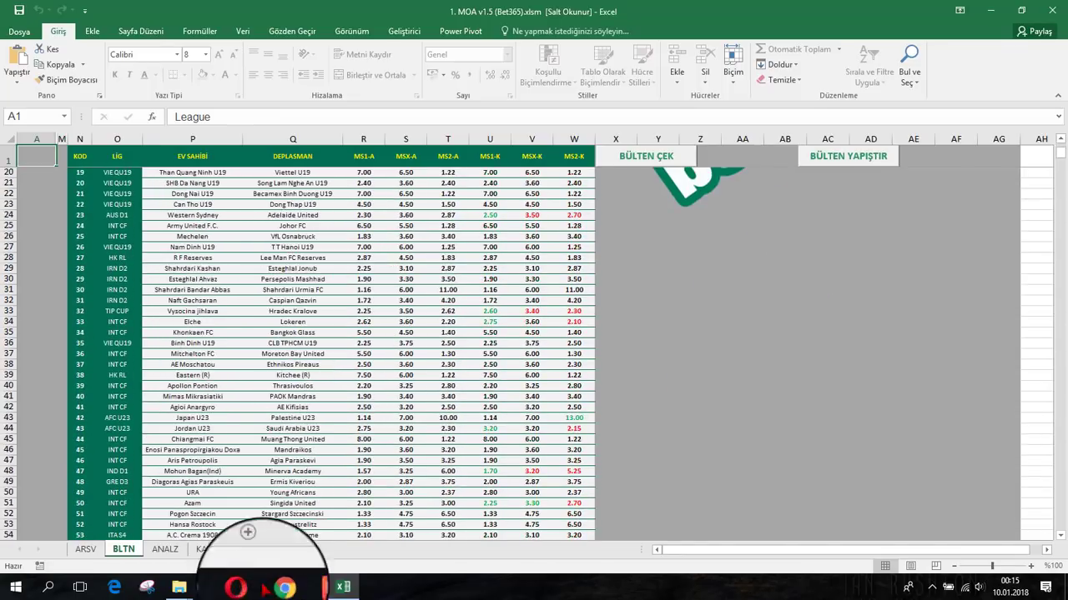
On ANALZ, select match code 25, Mechelen vs VfL Osnabruck, after checking codes on BLTN.
click(165, 550)
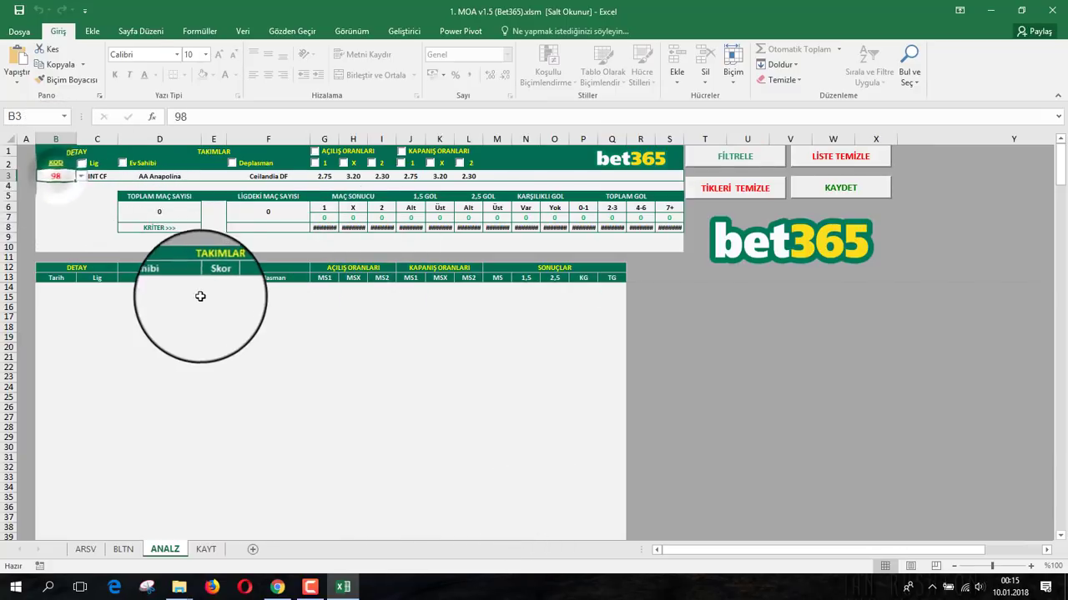
click(55, 176)
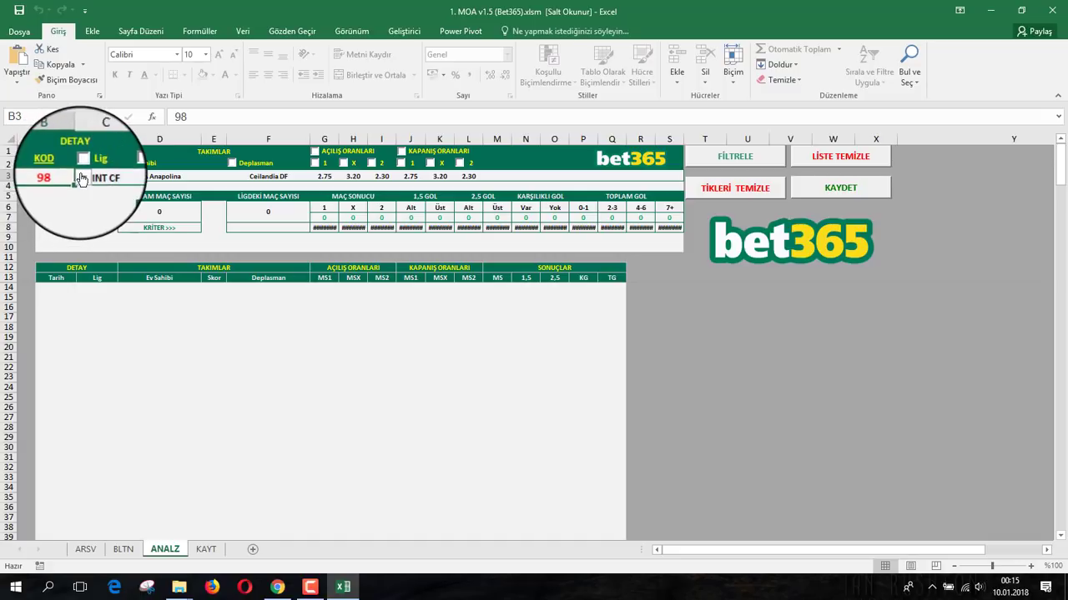
click(121, 550)
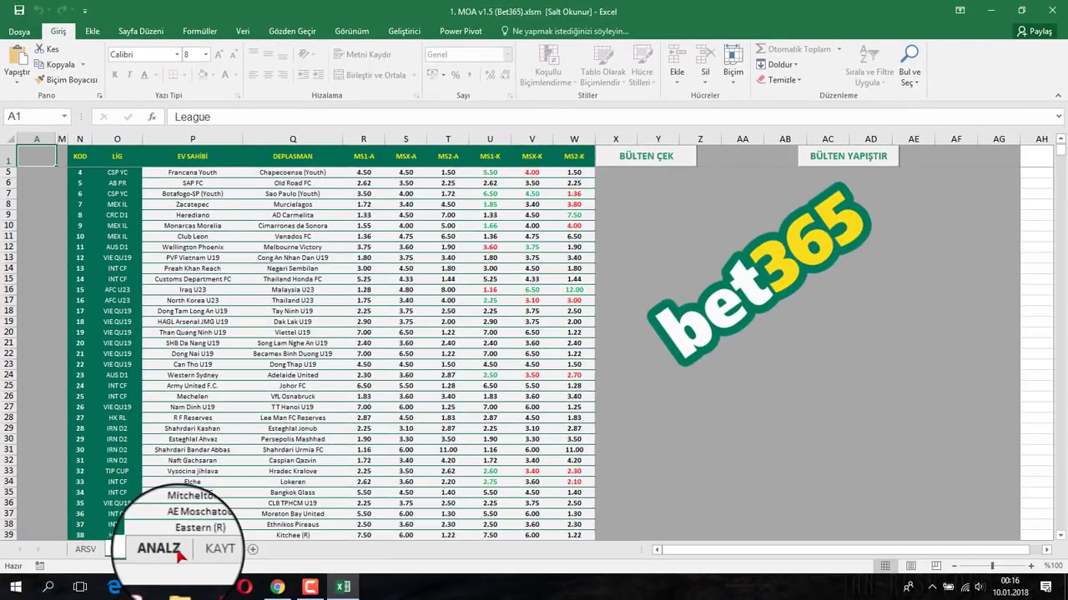
click(165, 550)
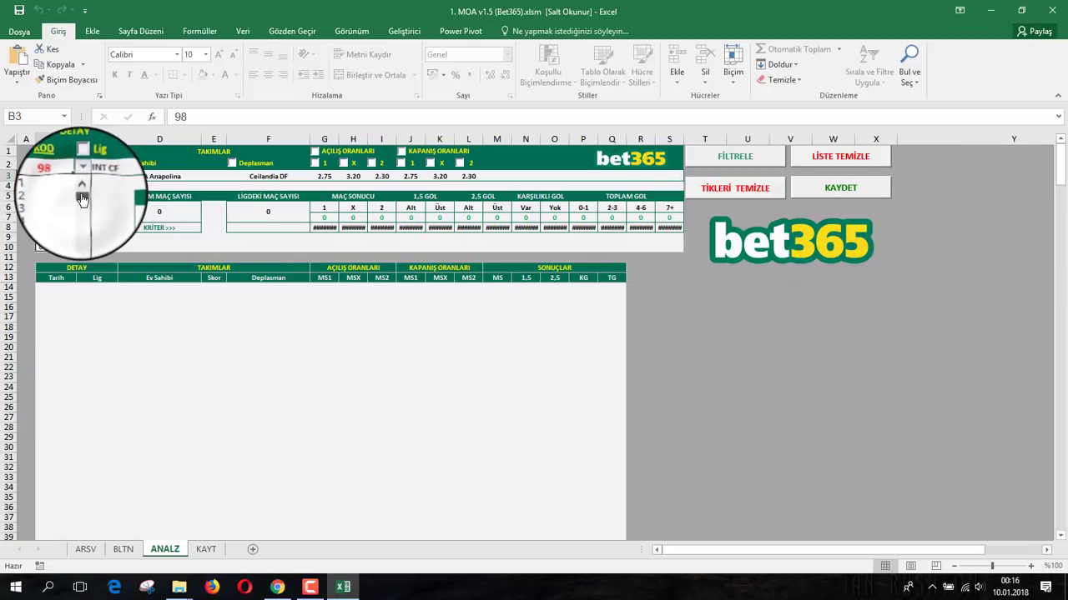
click(45, 231)
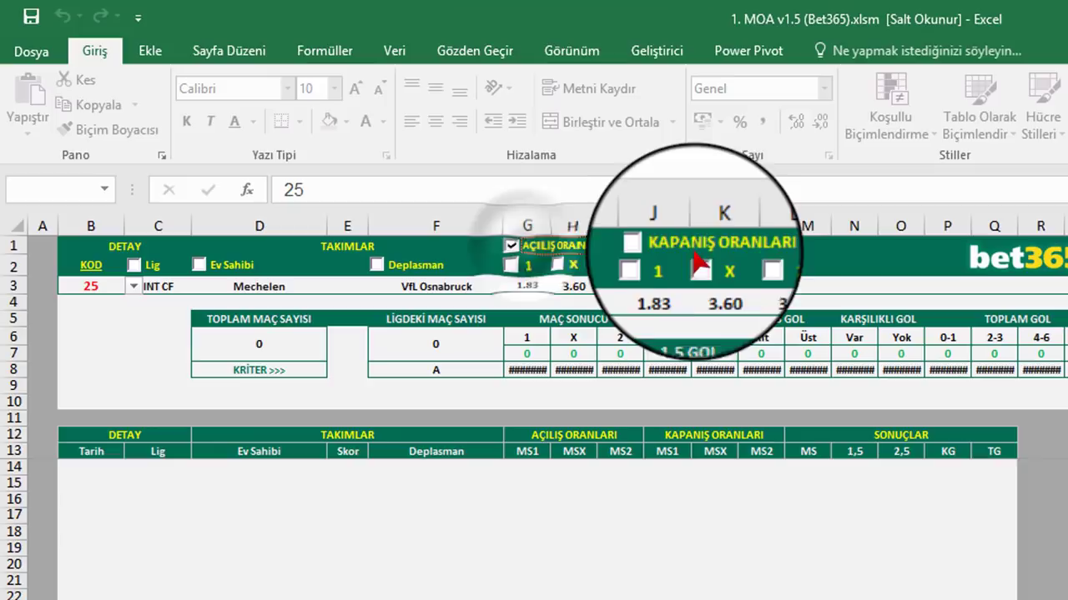
Tick Lig and all opening and closing 1/X/2 odds boxes, then filter to six matches.
click(653, 245)
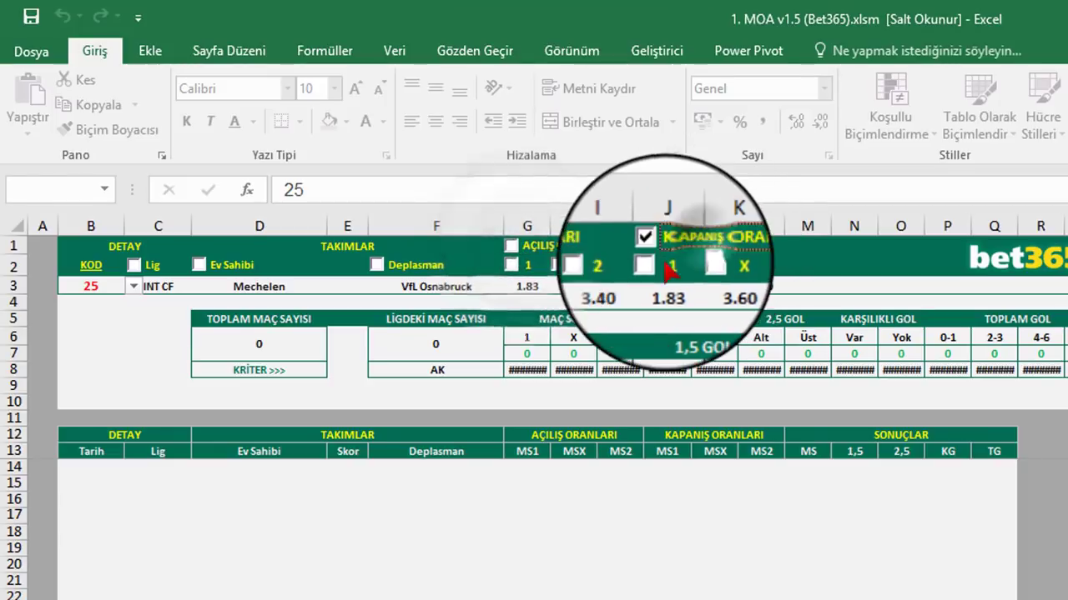
click(512, 267)
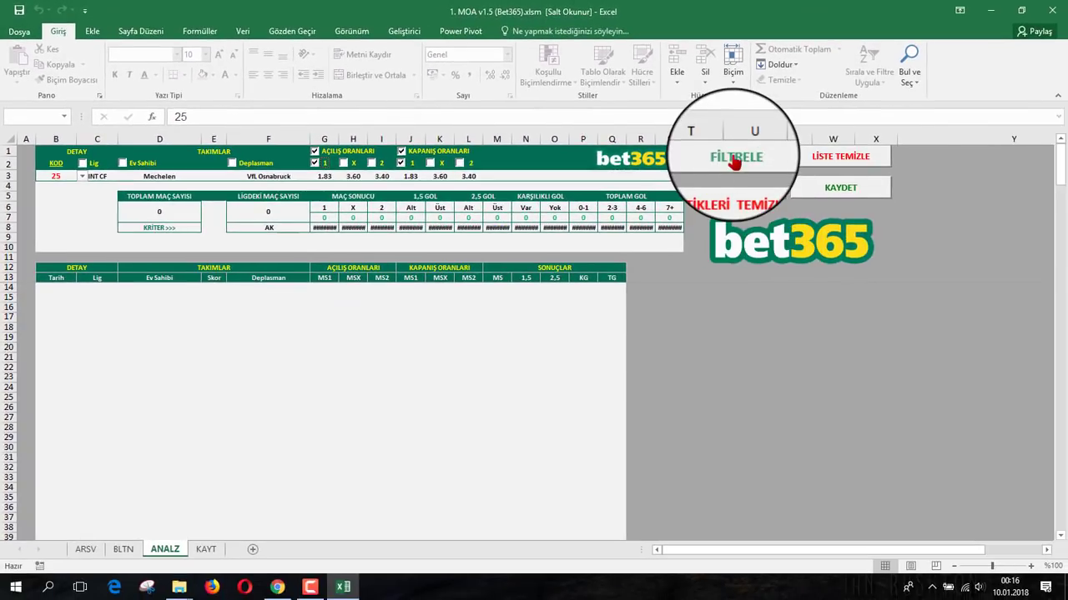
click(735, 159)
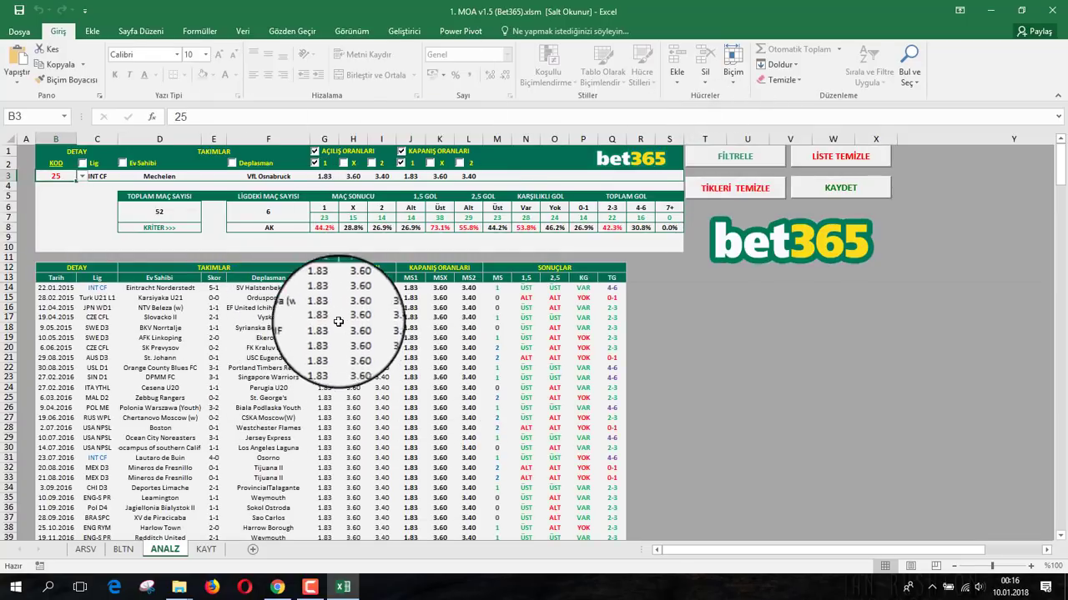
click(344, 164)
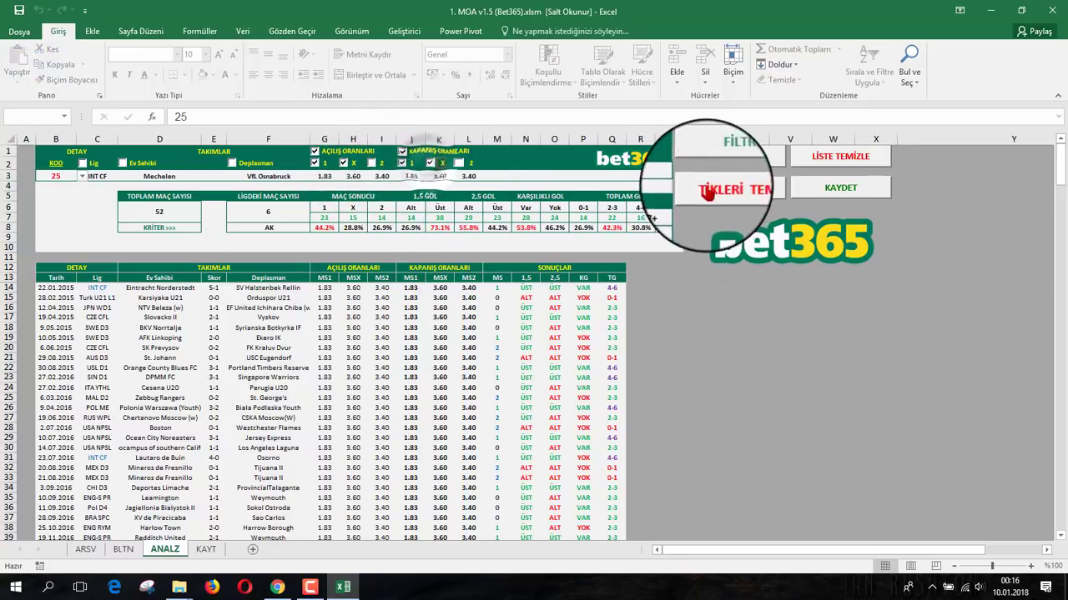
click(729, 160)
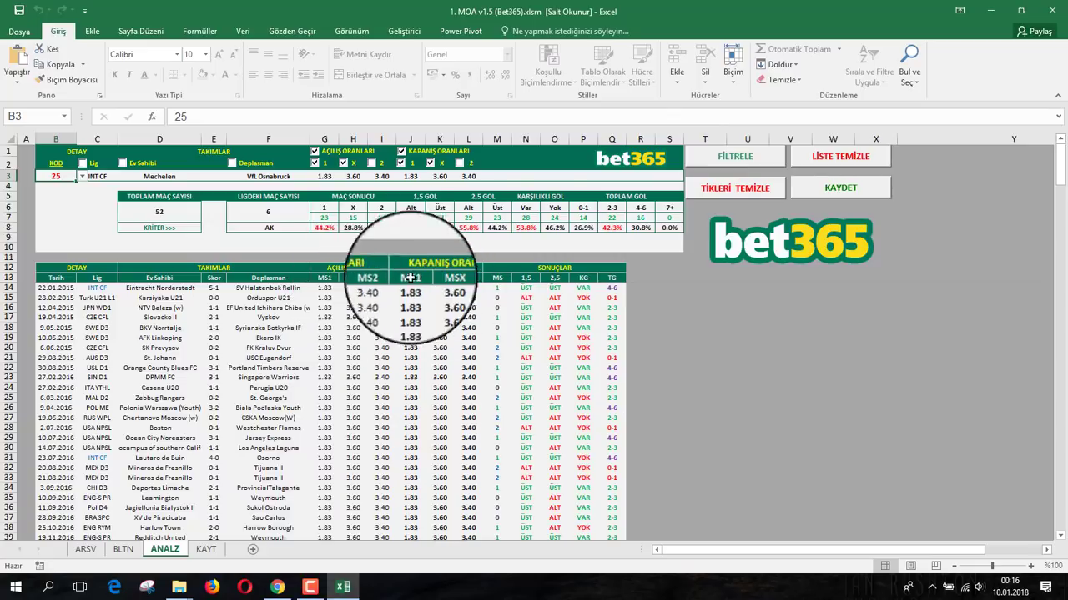
click(371, 164)
click(458, 164)
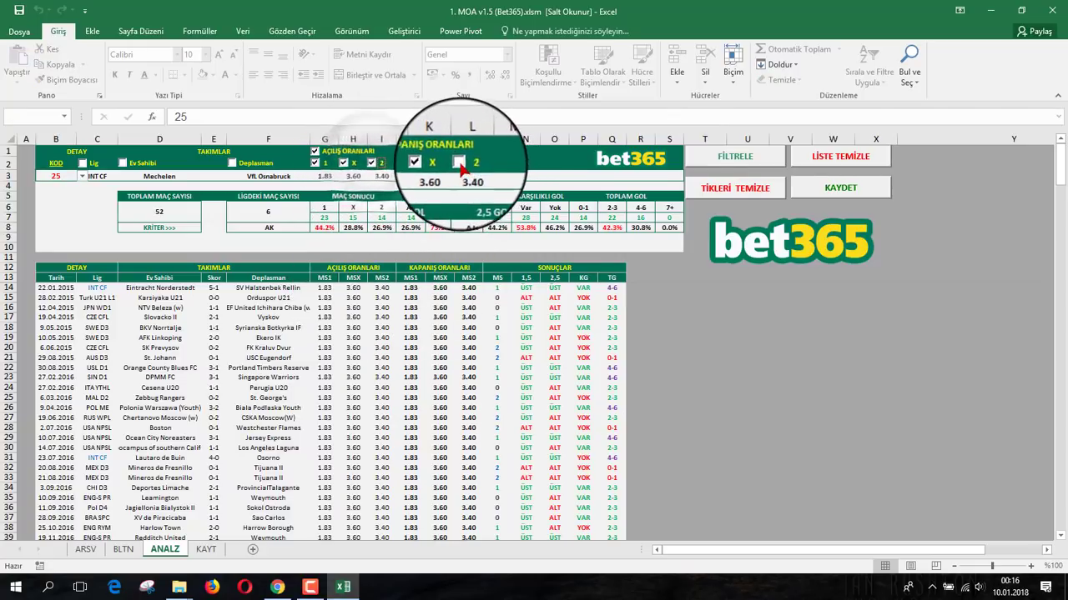
click(716, 160)
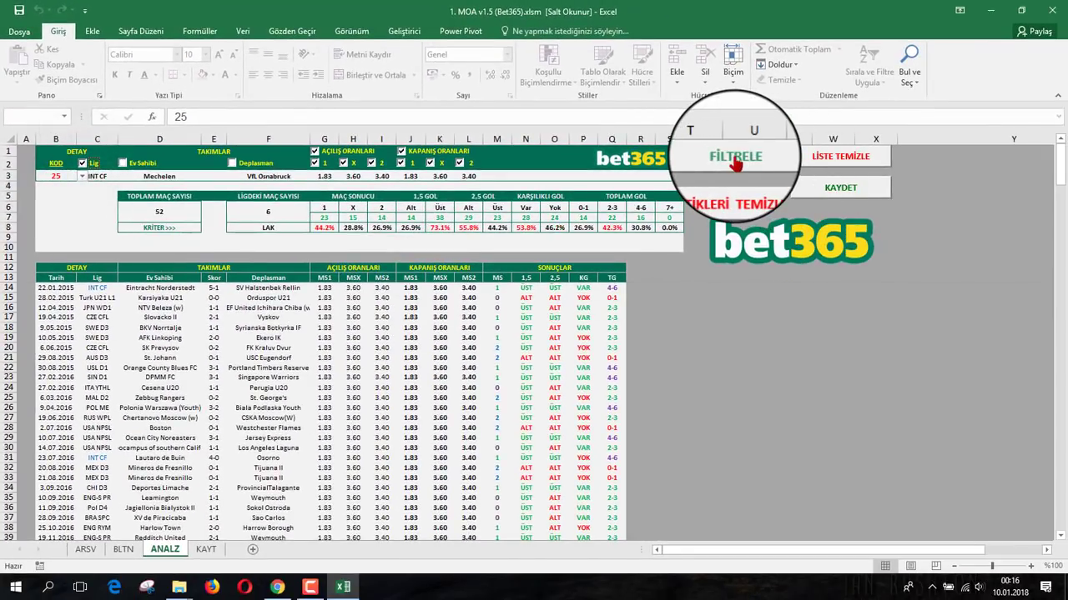
click(736, 163)
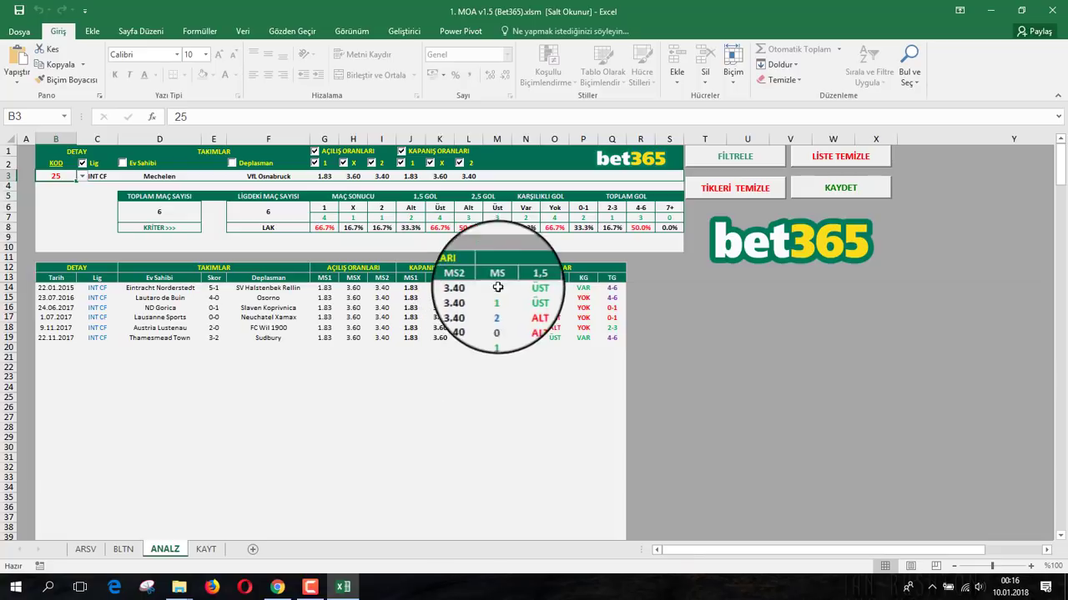
click(328, 219)
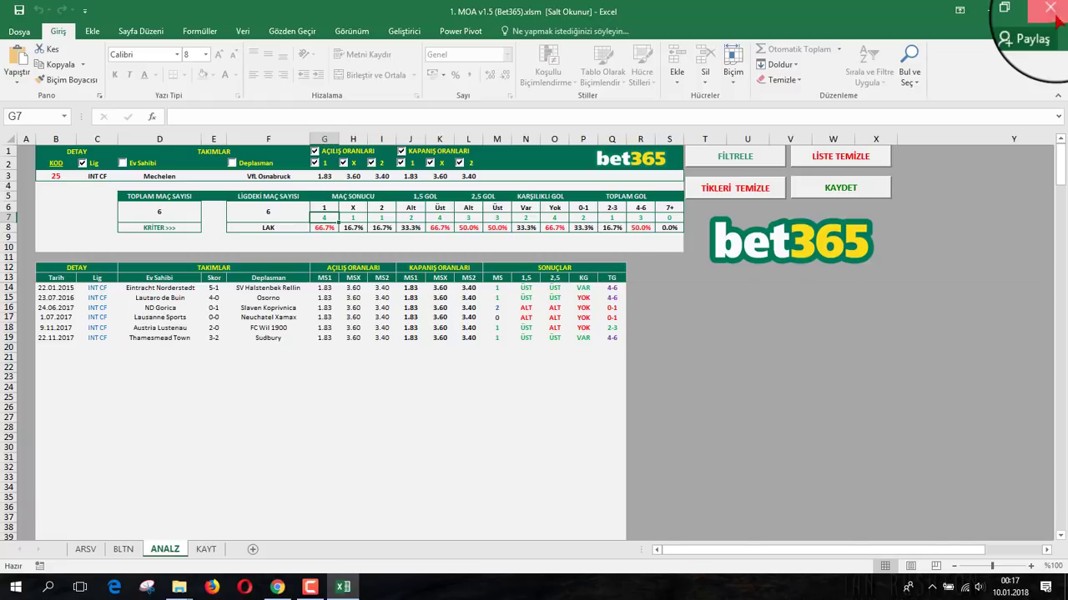
Close the Bet365 workbook with Kaydetme and open 4. MOA v1.5 (Betfair).xlsm on its ANALZ sheet.
click(1050, 10)
click(537, 310)
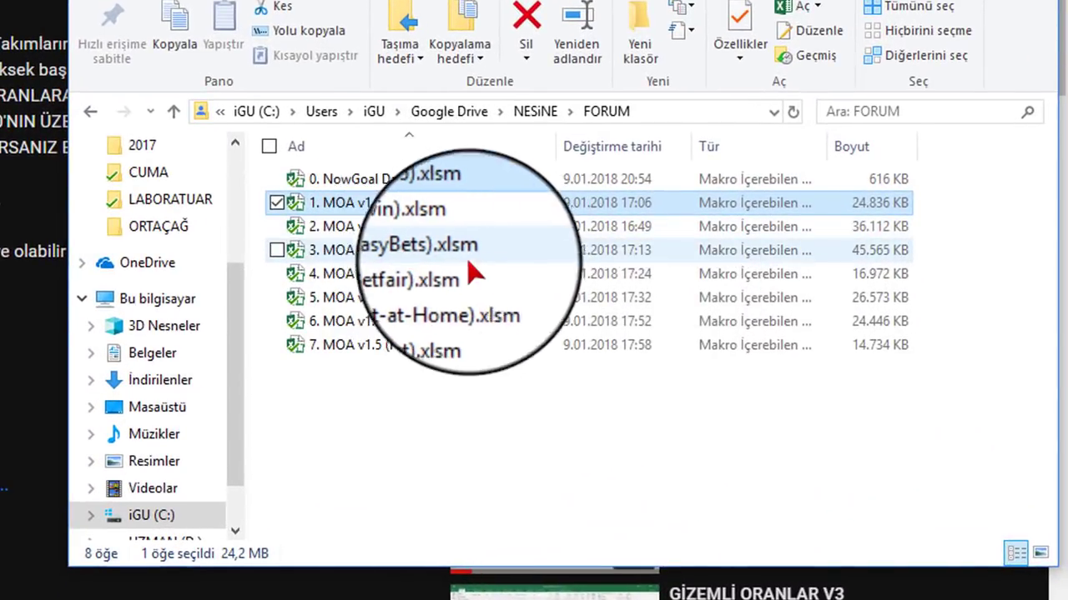
click(517, 275)
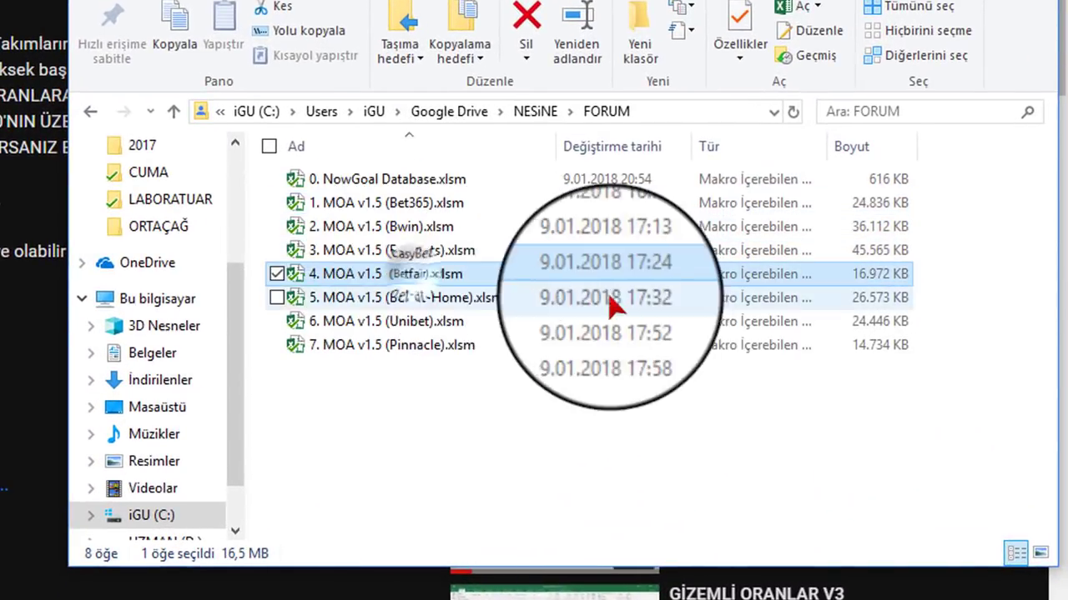
double_click(392, 278)
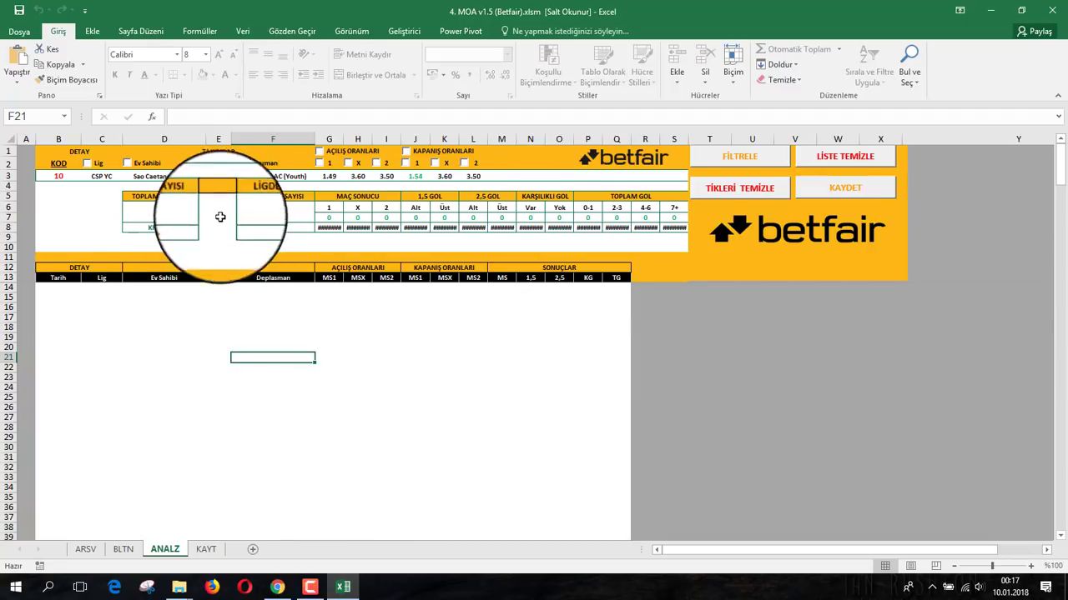
Inspect the ARSV archive sheet, from its first date cell down the rows.
click(86, 549)
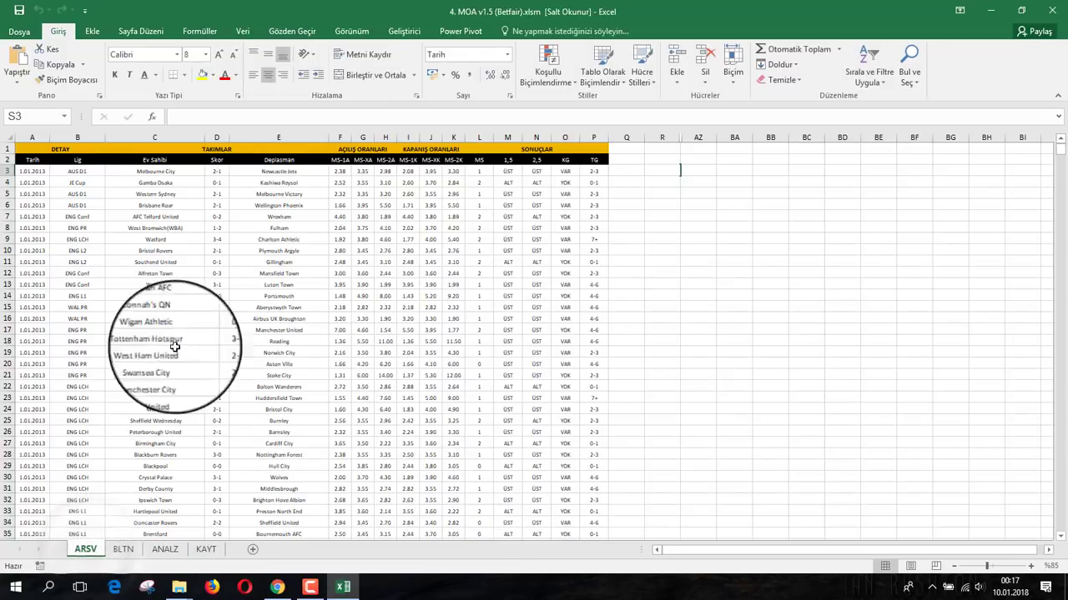
click(30, 171)
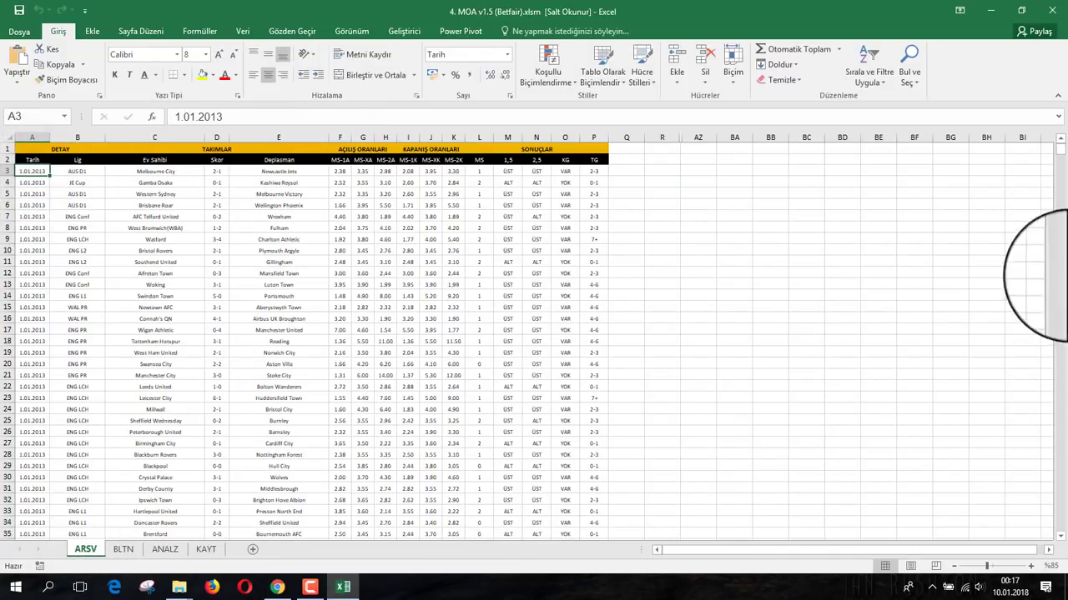
drag(1058, 146, 1058, 511)
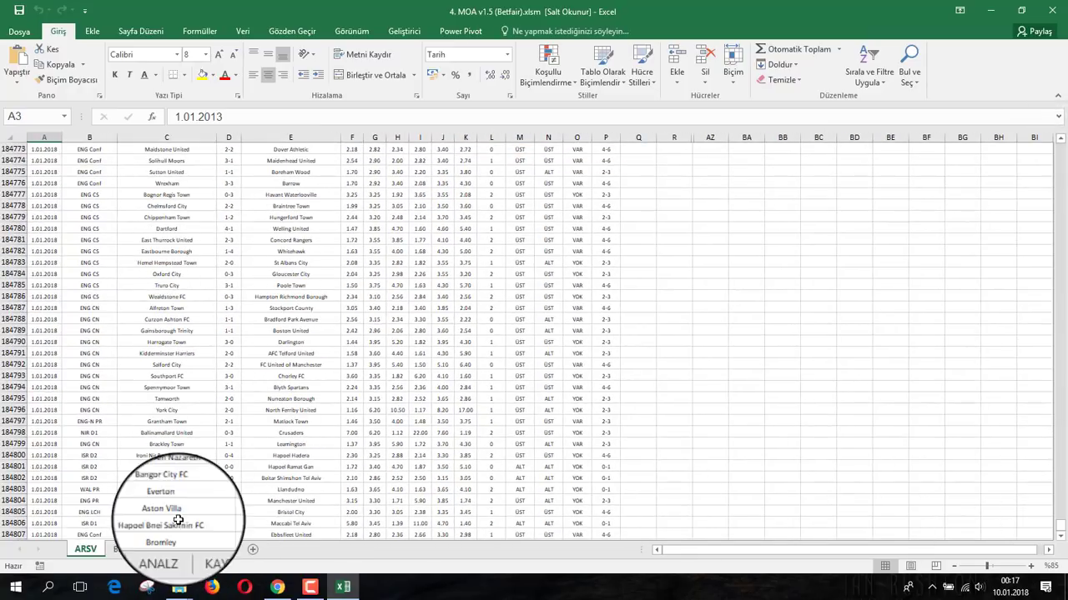
Fetch the day's Betfair fixture bulletin on the BLTN sheet and dismiss the confirmation.
click(126, 550)
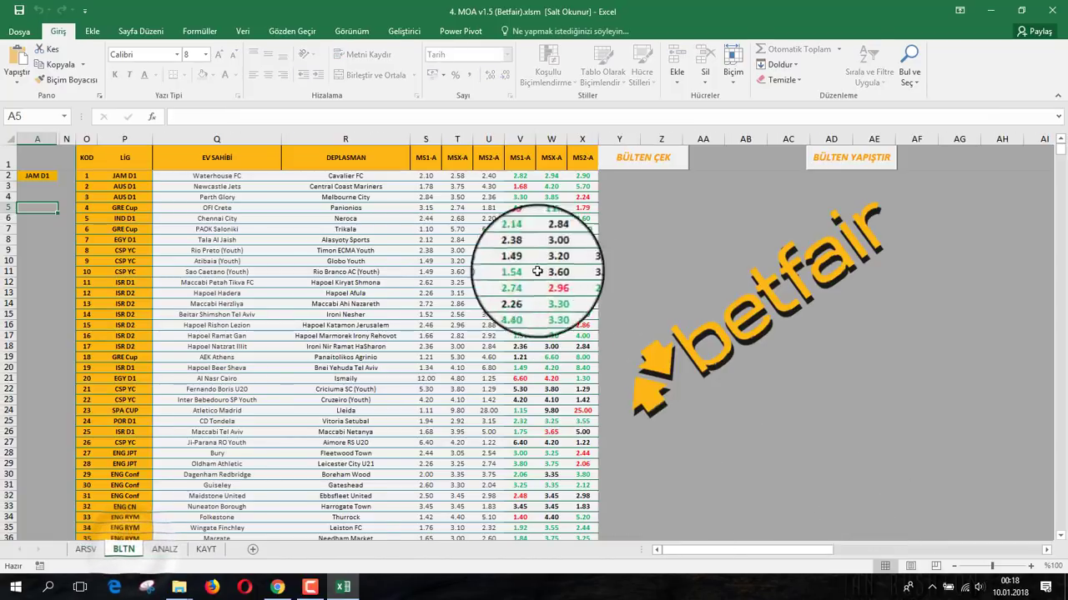
click(648, 163)
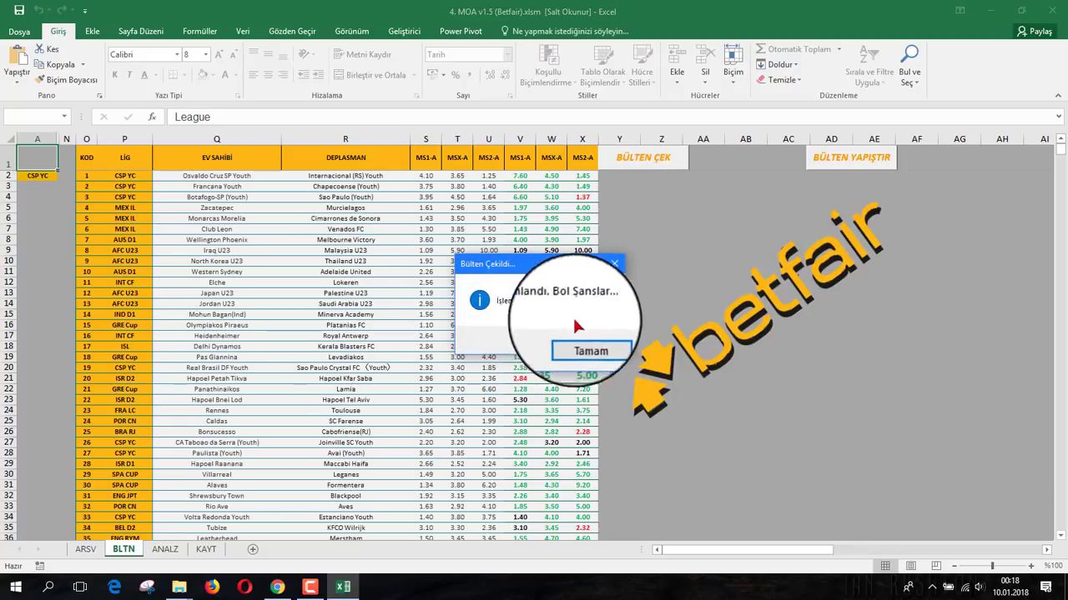
click(586, 344)
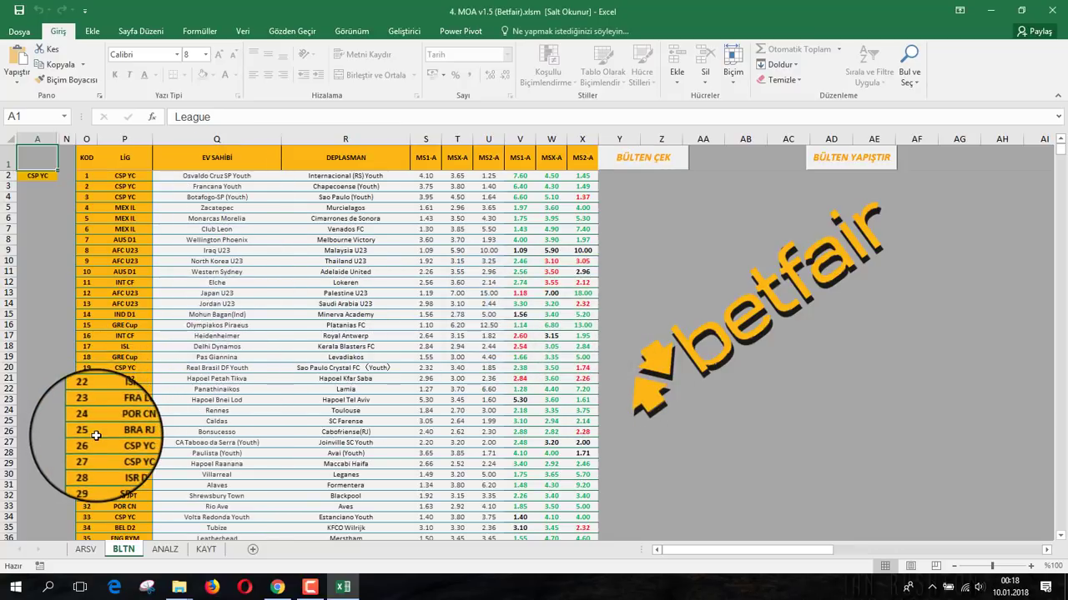
Scroll through the BLTN fixture rows, starting with Osvaldo Cruz SP Youth vs Internacional (RS) Youth.
scroll(261, 401, down, 1)
scroll(261, 401, down, 2)
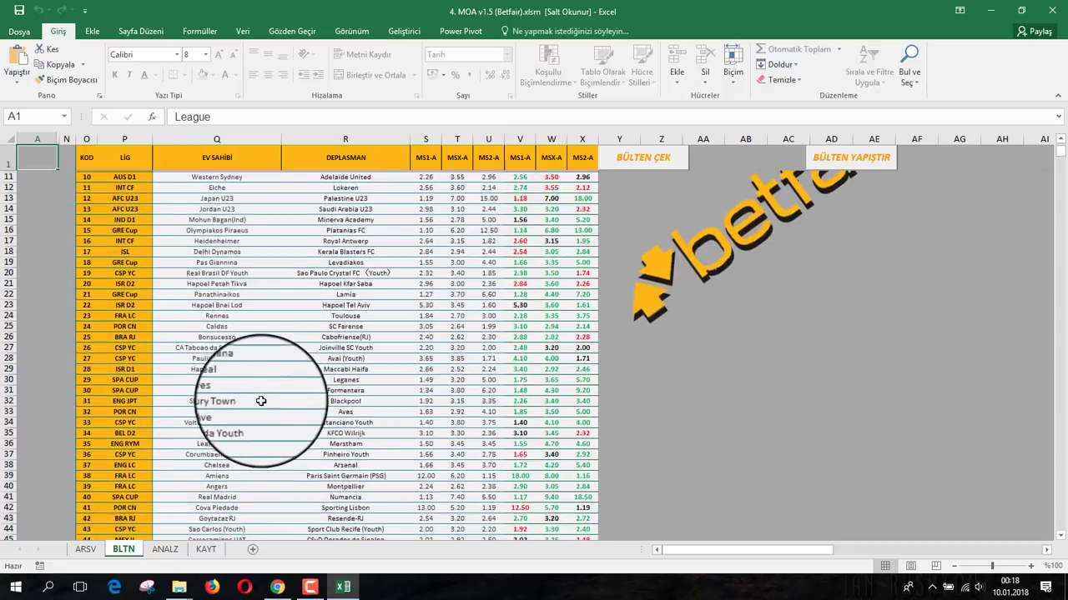
scroll(261, 401, down, 1)
scroll(261, 401, down, 2)
scroll(261, 401, down, 1)
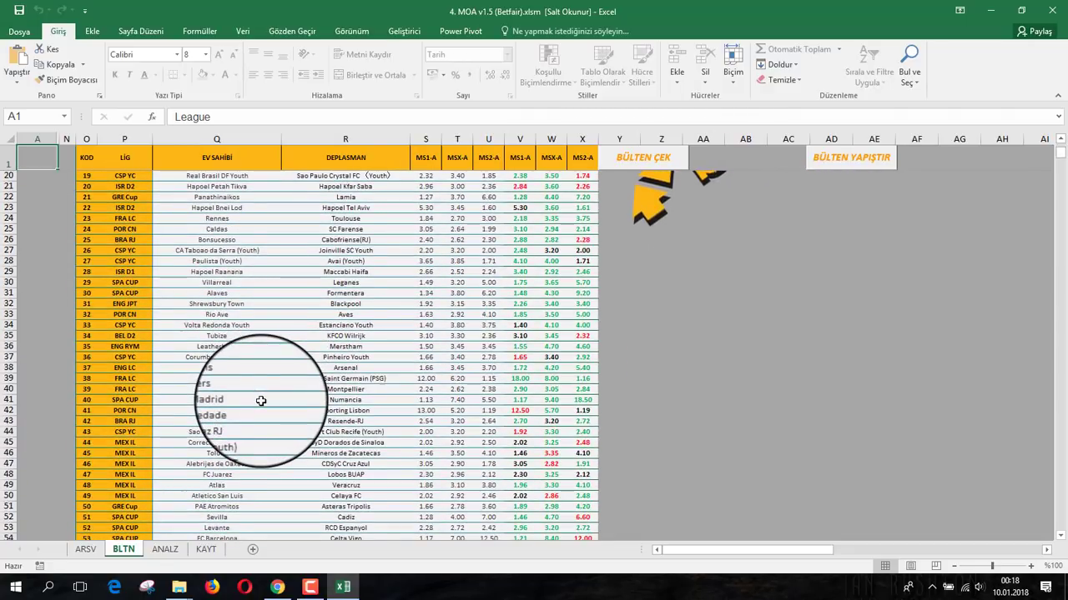
scroll(261, 401, up, 3)
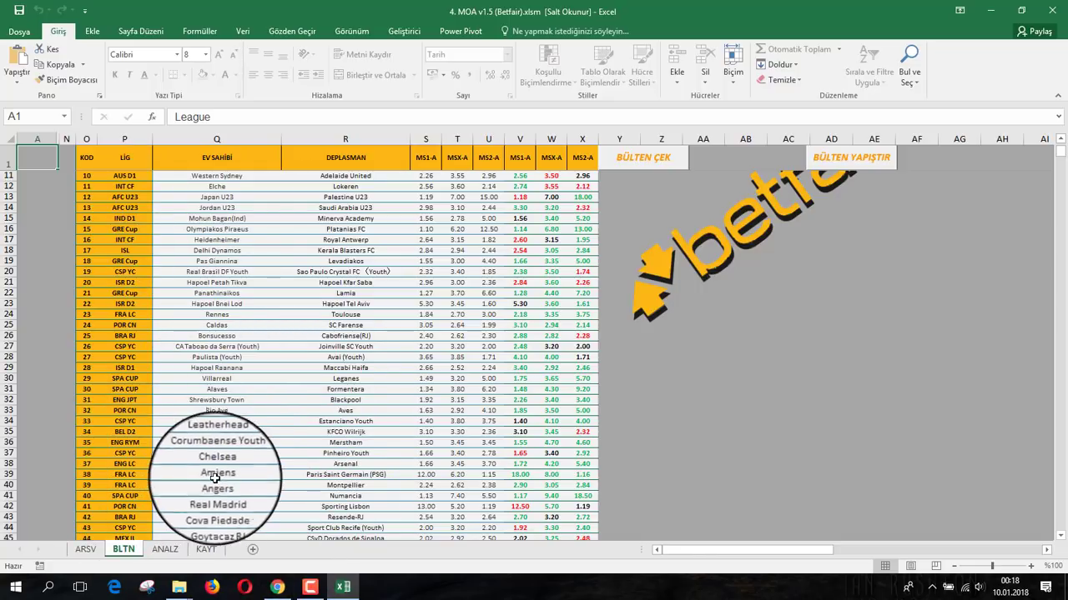
On the ANALZ sheet, set match code B3 to 37, Chelsea vs Arsenal.
click(165, 550)
click(67, 176)
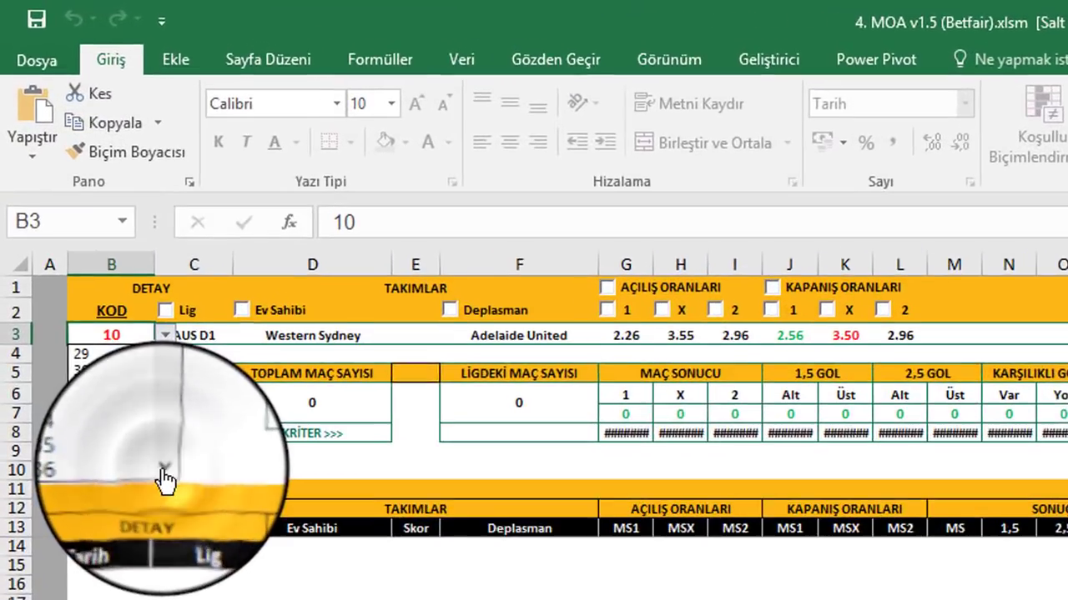
click(83, 241)
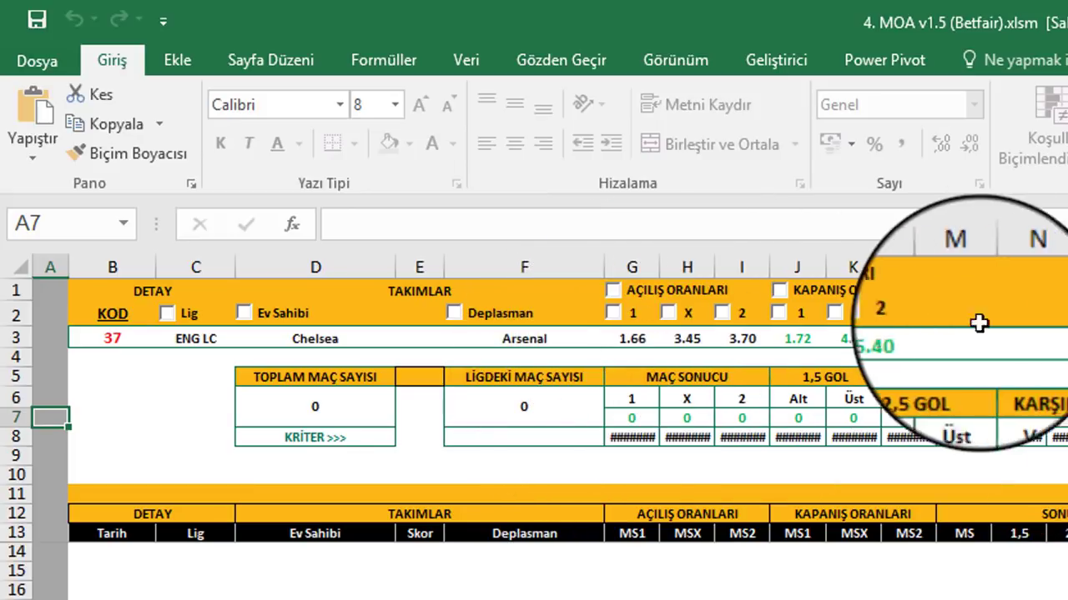
Filter past matches by opening and closing odds, then narrow to home-win odds 1.66 and 1.72.
click(632, 291)
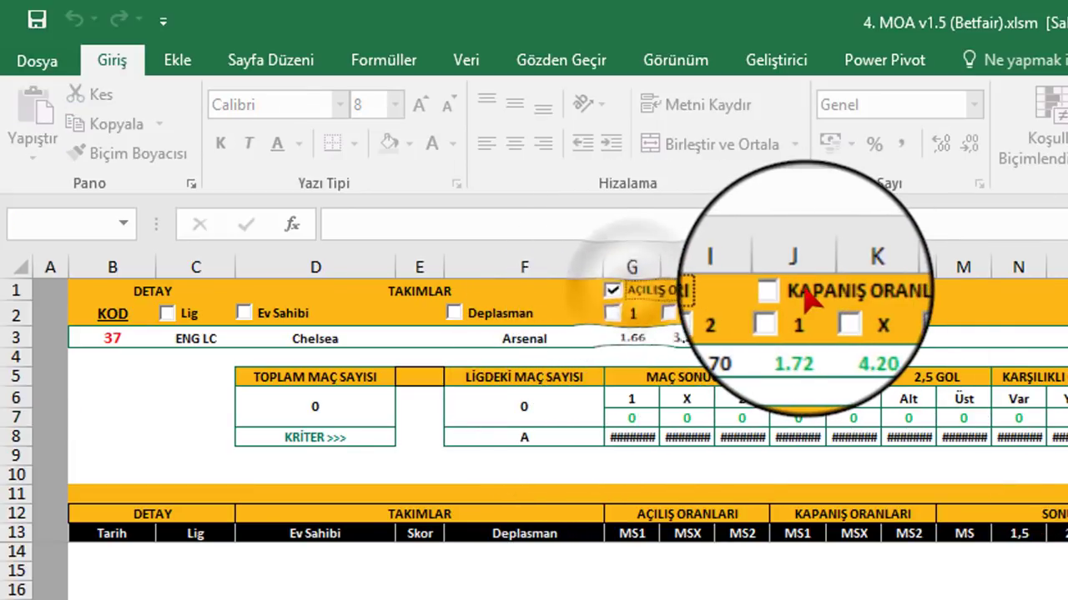
click(780, 289)
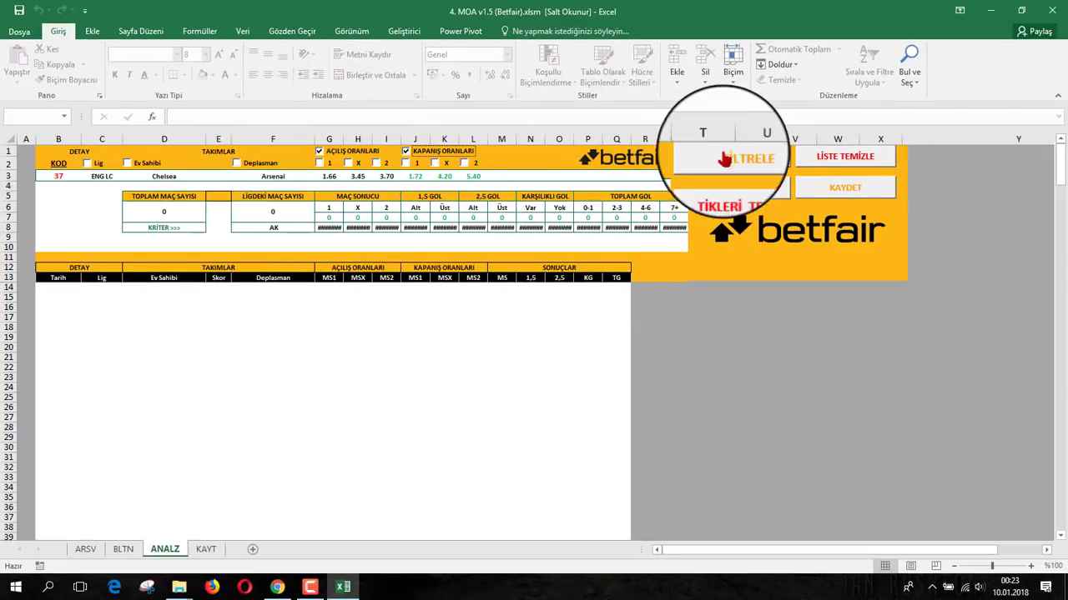
click(739, 160)
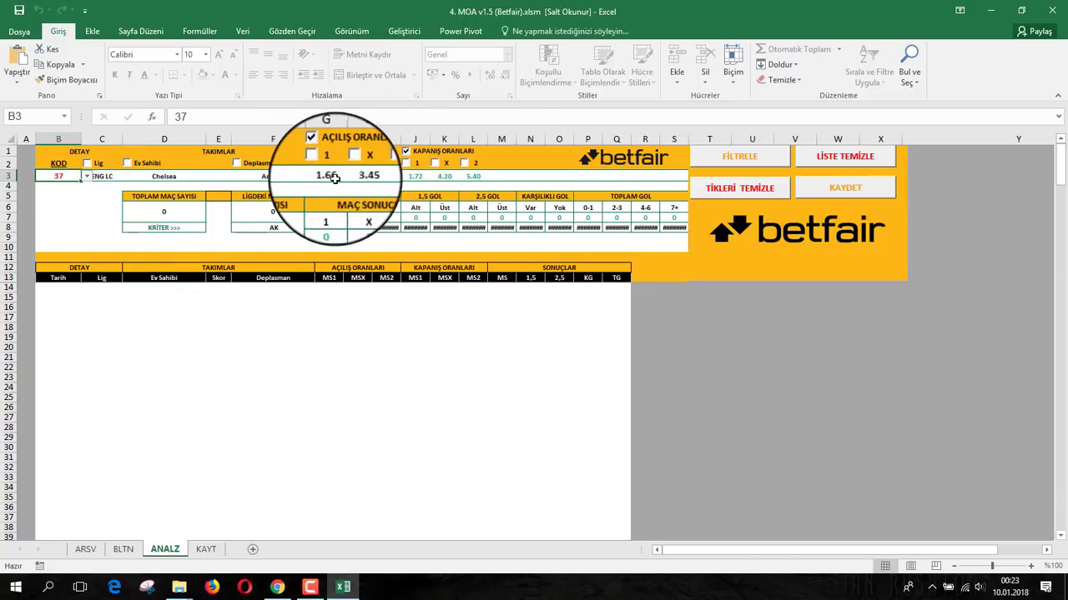
click(350, 151)
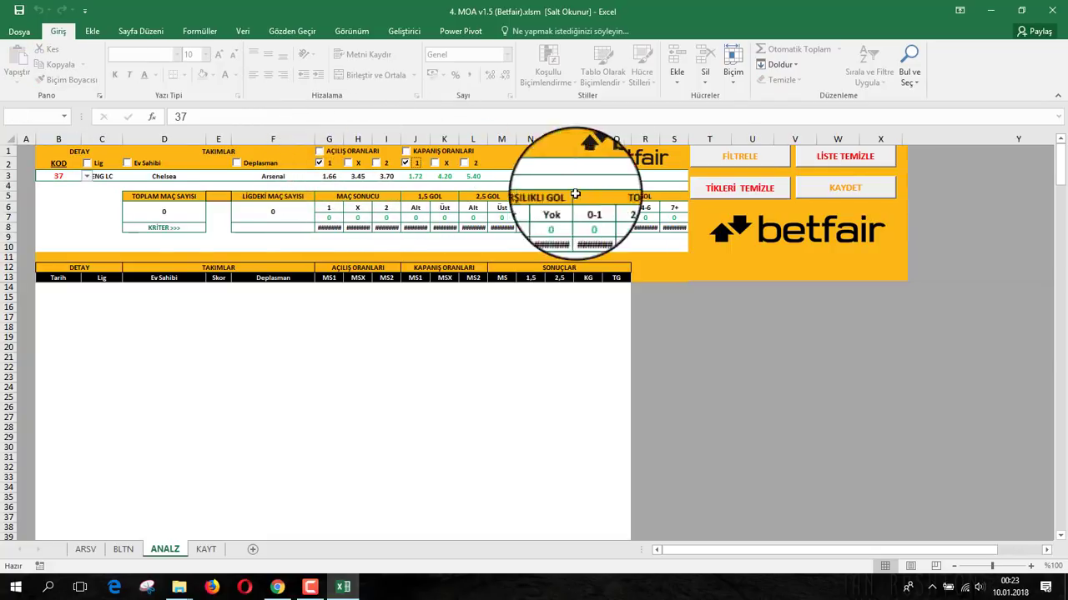
click(738, 166)
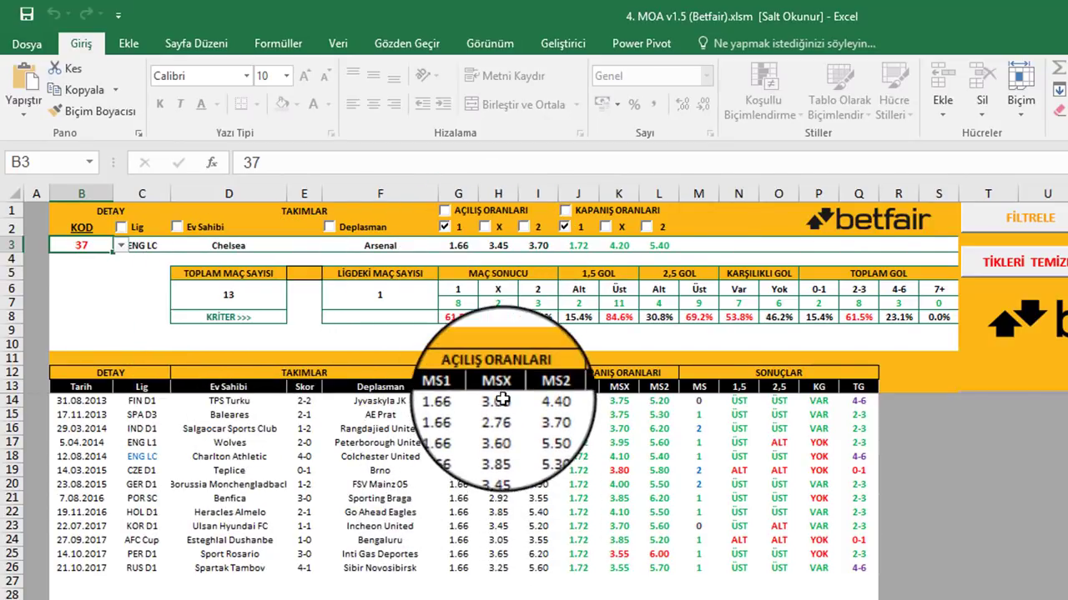
Add the 3.45 draw opening odd, refilter, and check the over 1.5 goals percentage in K8.
click(484, 226)
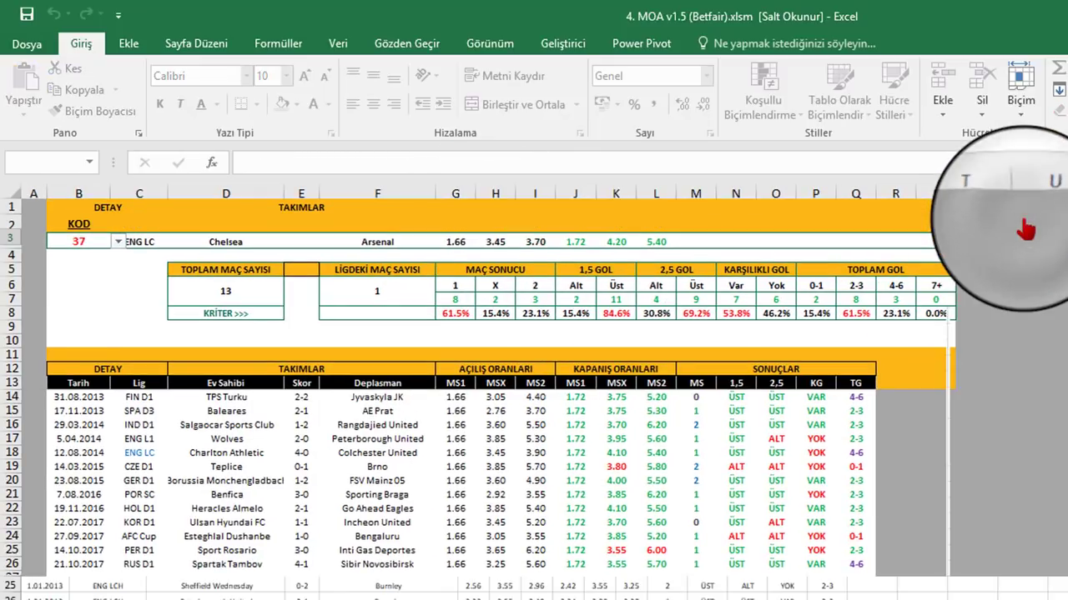
click(1025, 225)
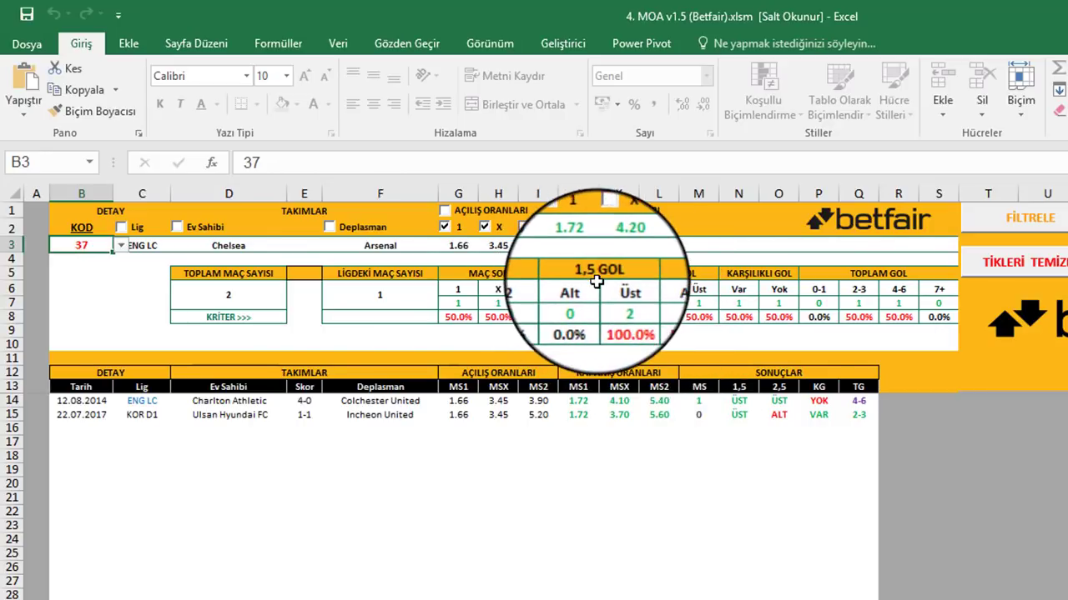
click(619, 319)
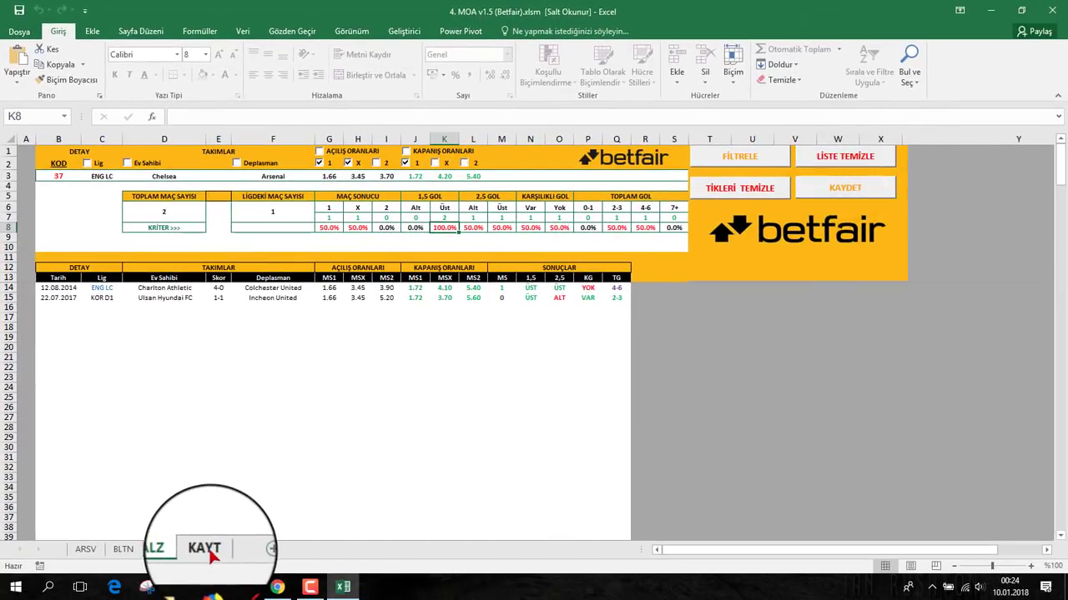
View the KAYT sheet, then select 0. NowGoal Database.xlsm in the FORUM folder.
click(208, 550)
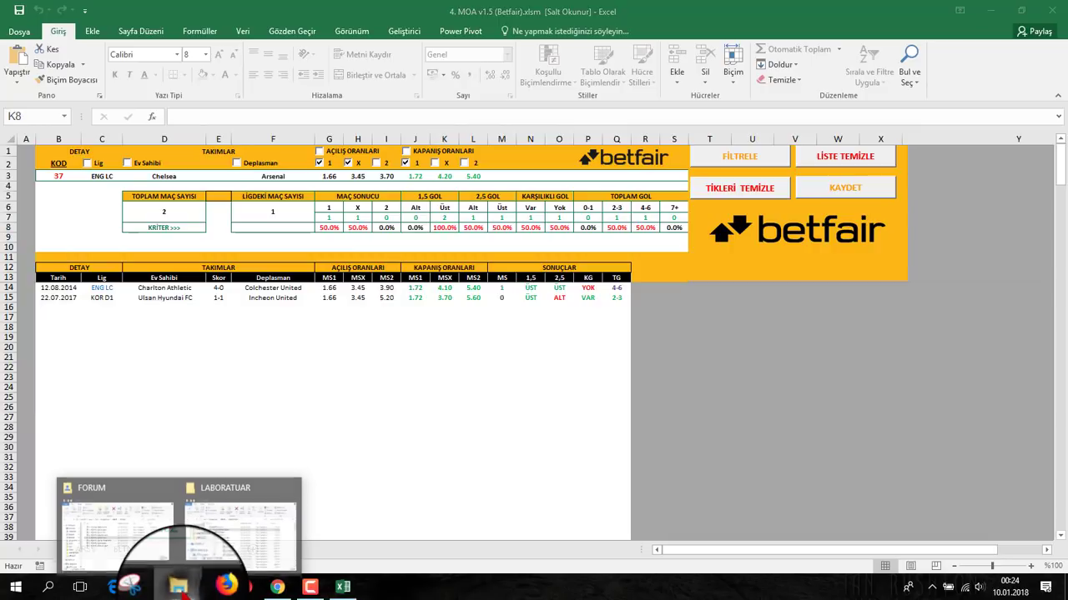
mouse_move(181, 588)
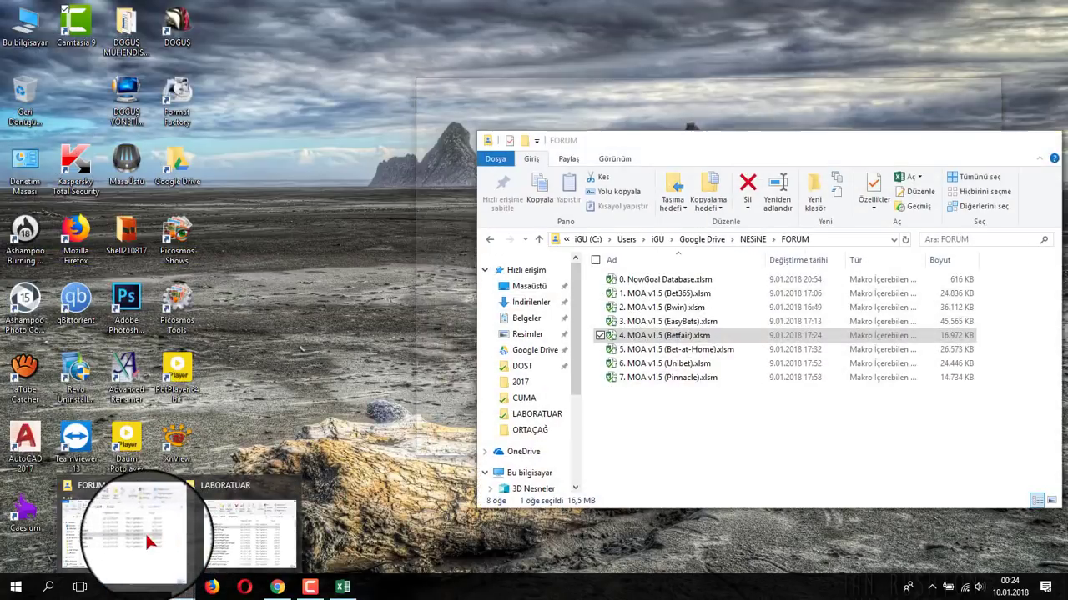
click(144, 531)
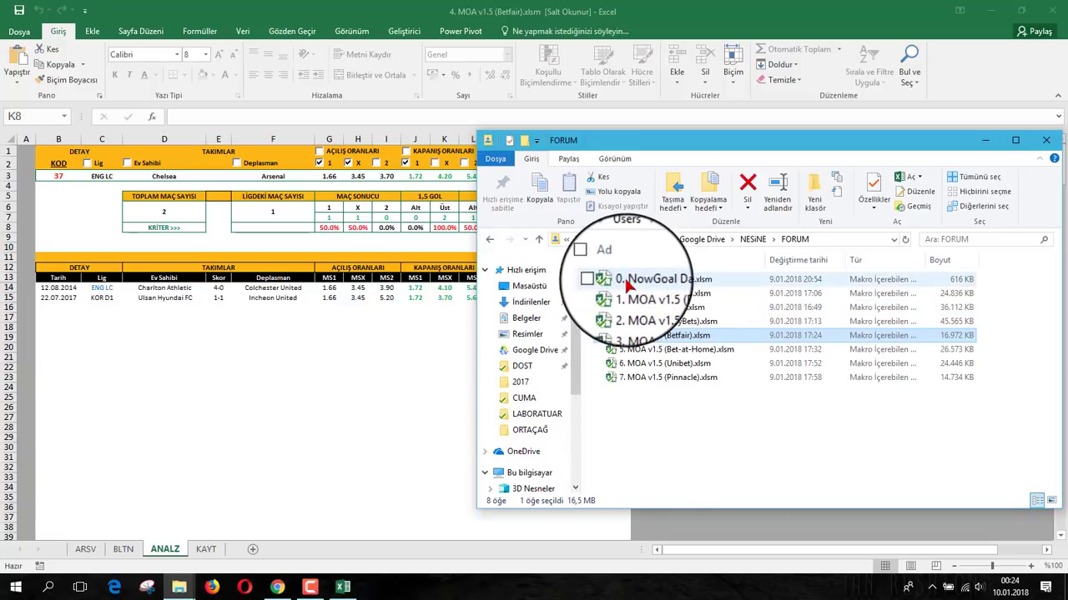
click(679, 283)
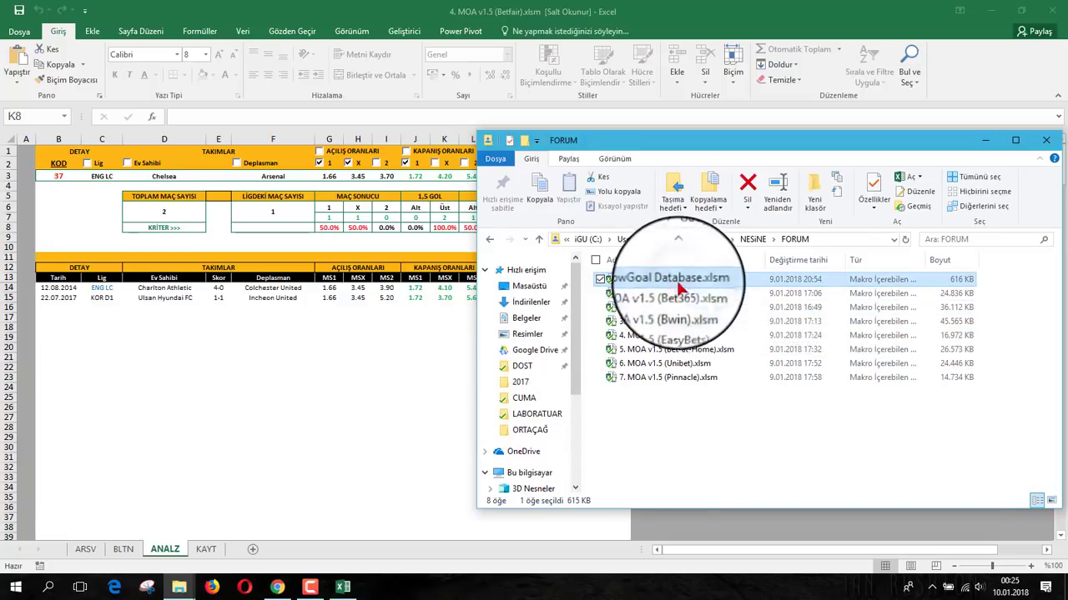
Confirm the ARSV archive ends at row 184807, dated 1.01.2018.
click(85, 548)
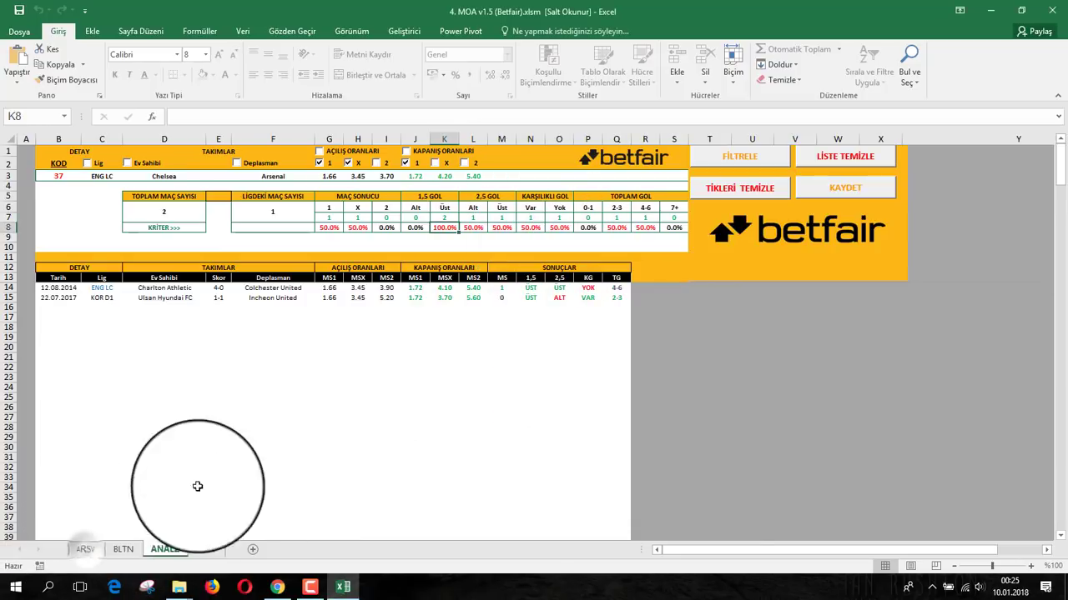
click(85, 549)
scroll(922, 328, down, 1)
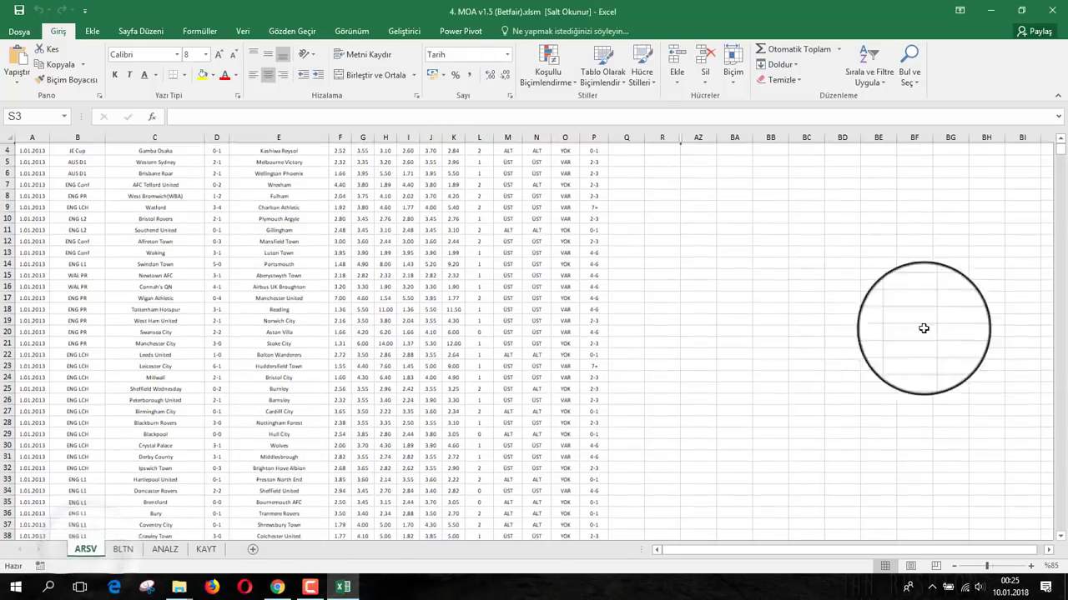
drag(1061, 155, 1055, 519)
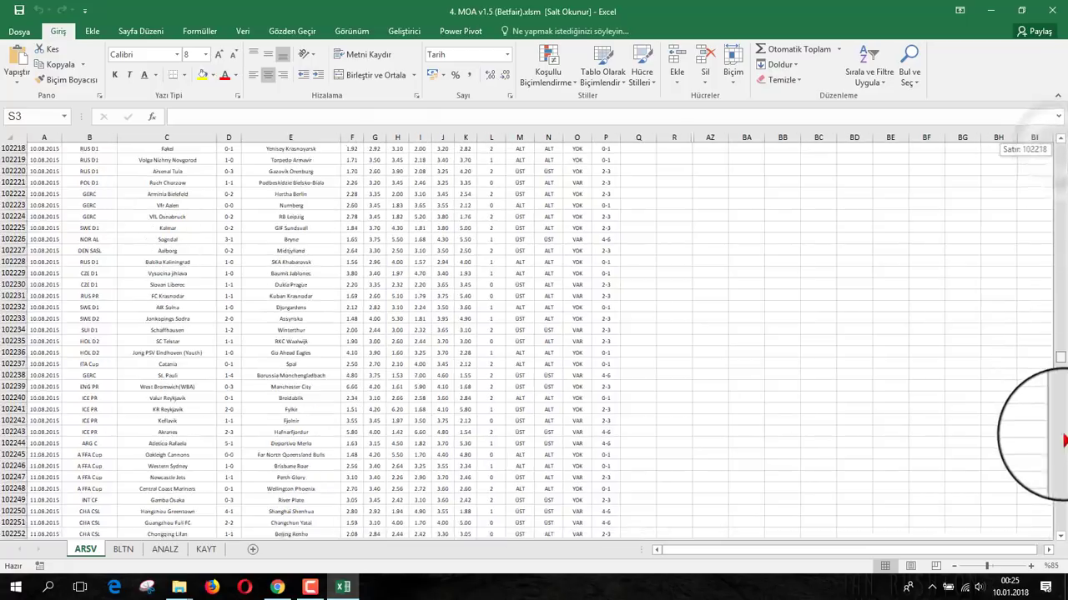
scroll(400, 398, down, 6)
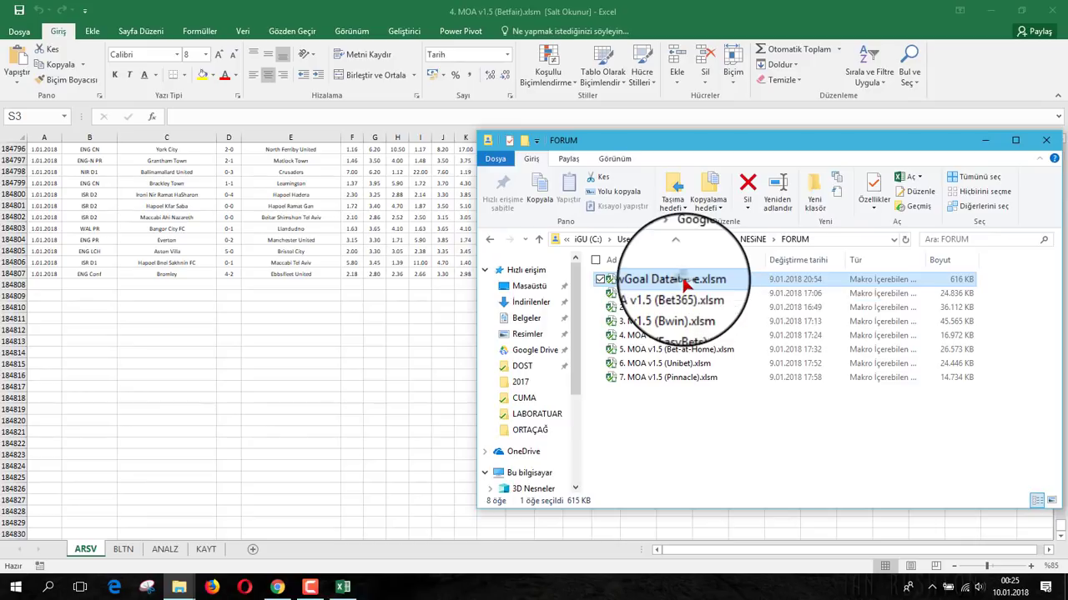
Open 0. NowGoal Database.xlsm and choose Betfair as the betting firm.
double_click(683, 281)
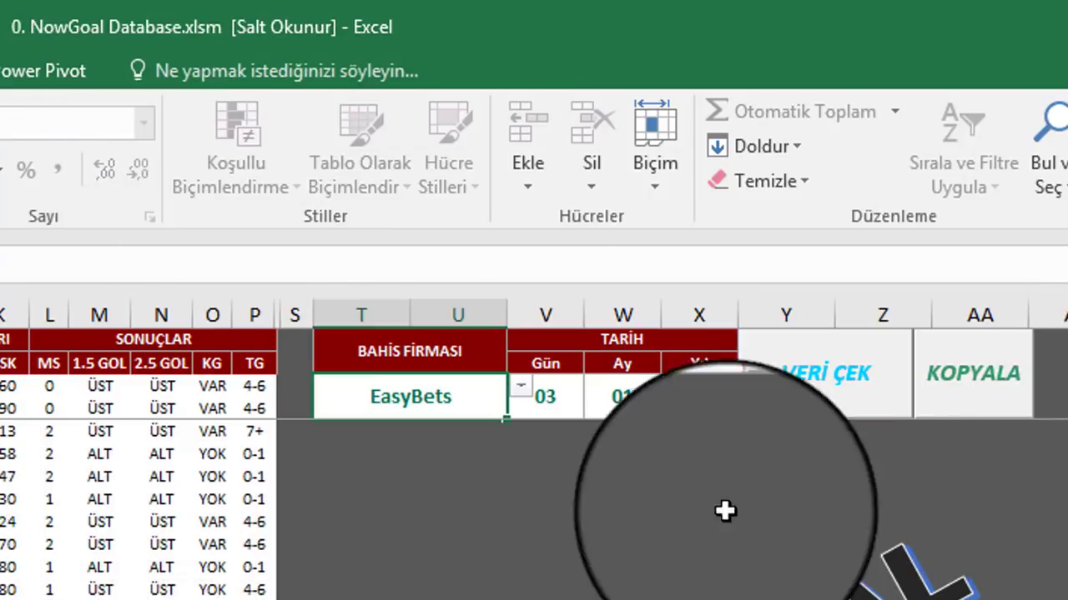
click(511, 388)
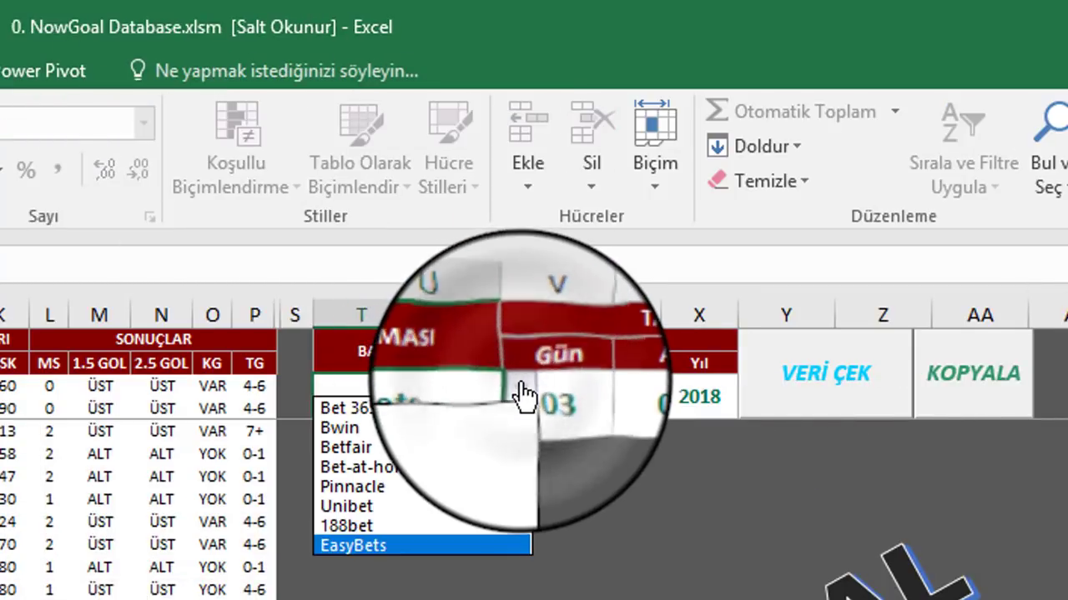
click(354, 454)
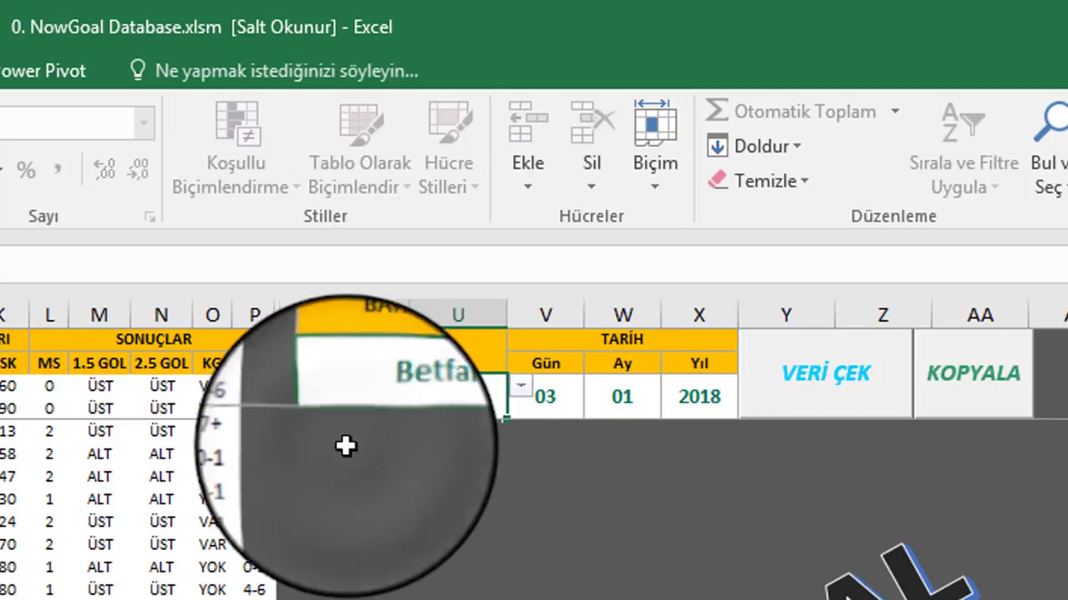
Set the date to 02.01.2018 and start fetching that day's odds.
click(554, 384)
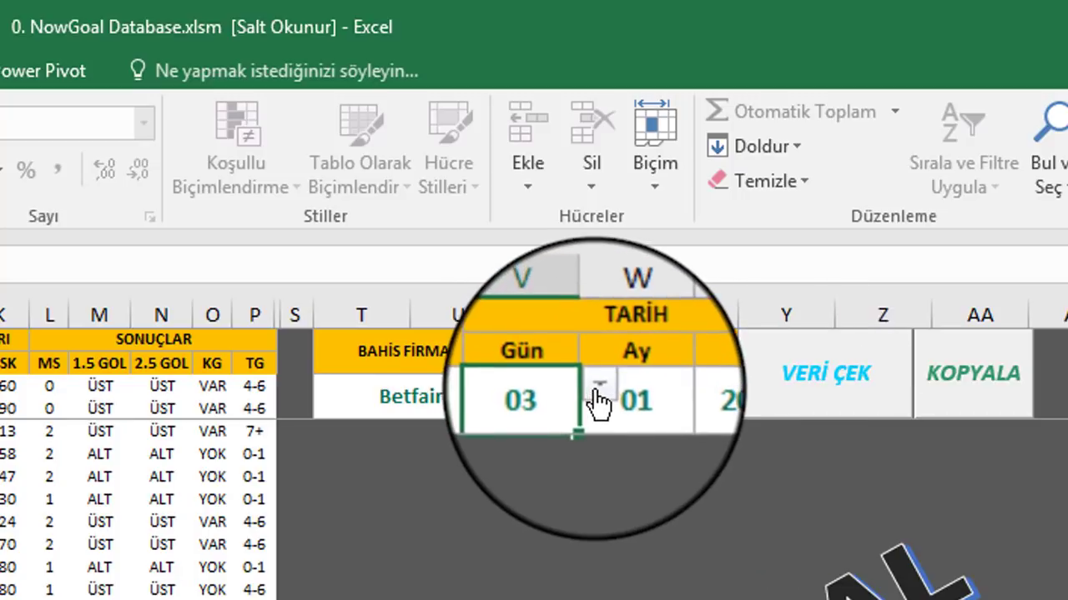
click(592, 382)
click(594, 412)
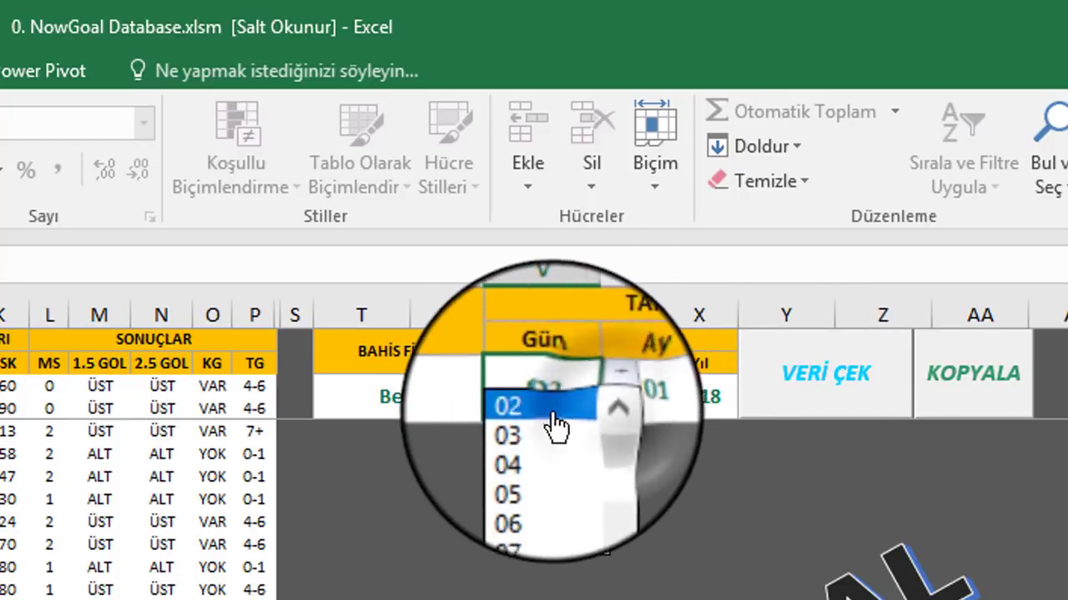
click(548, 422)
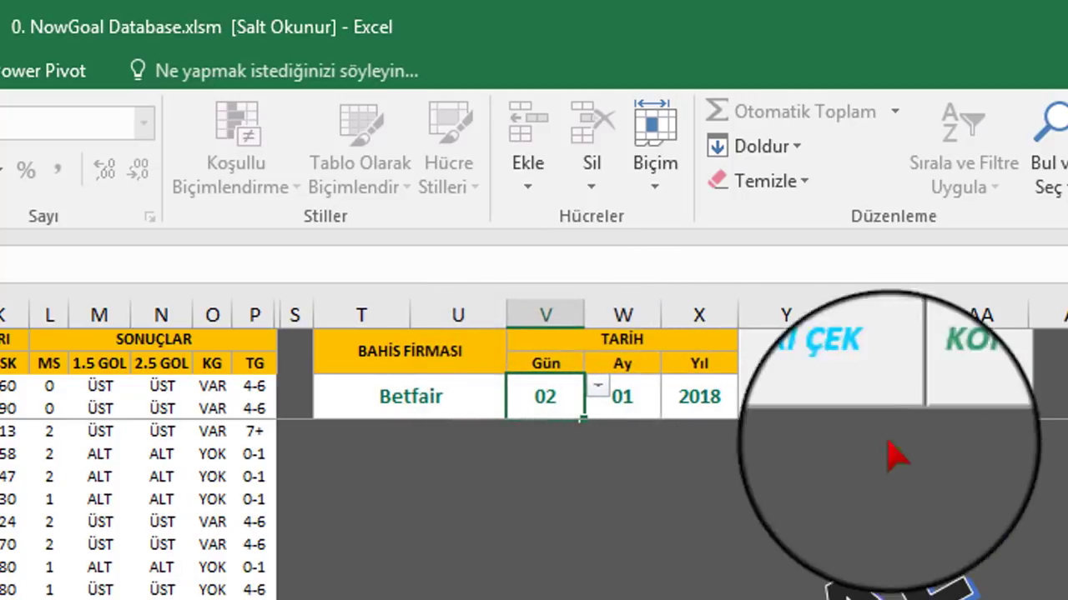
click(594, 498)
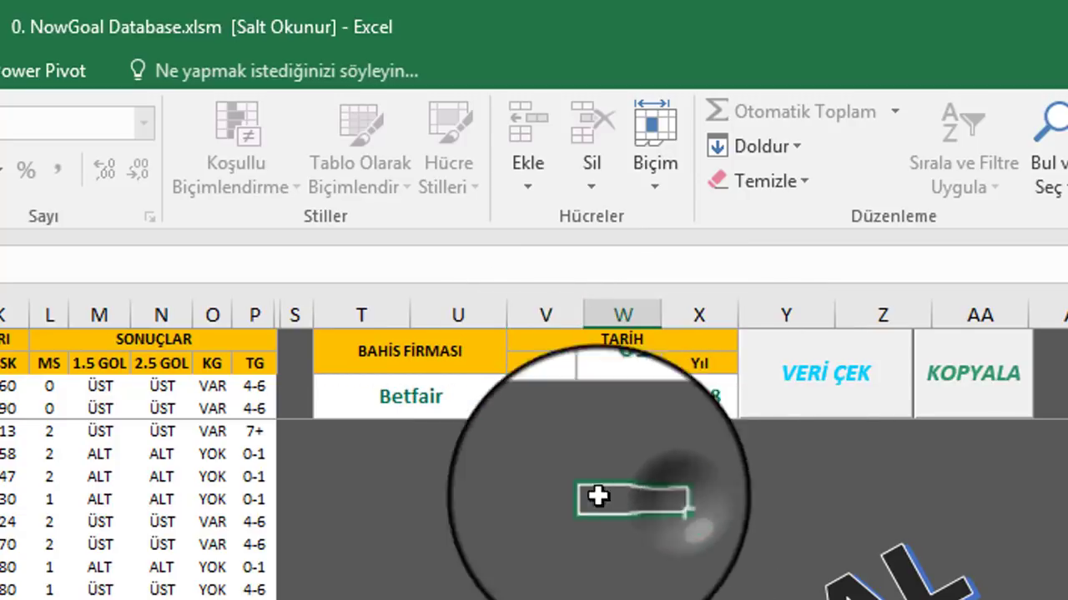
click(818, 382)
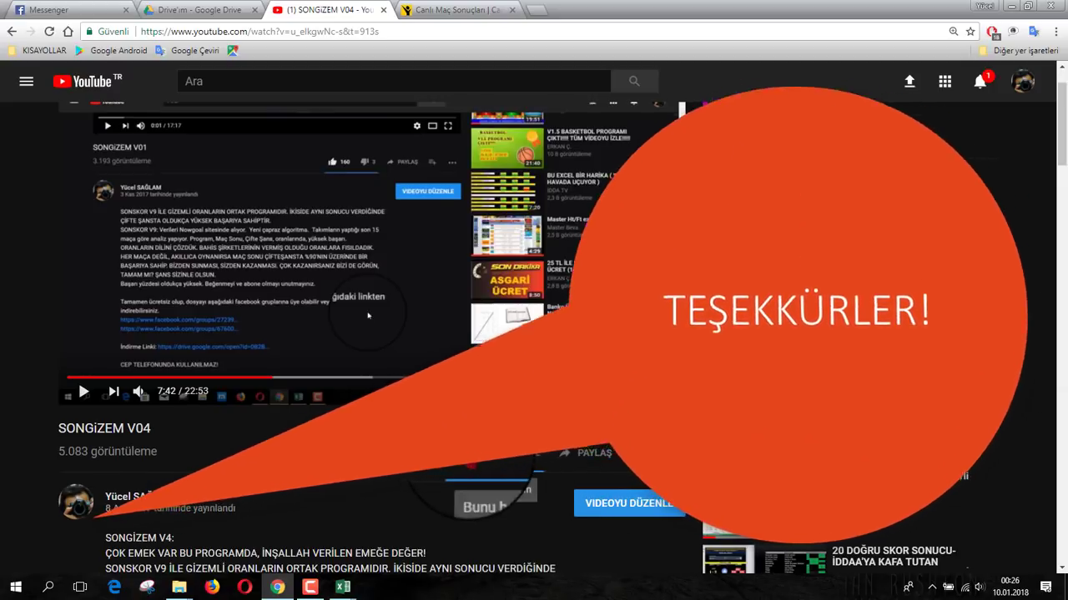
Like the SONGİZEM V04 video and scroll down to its 138 comments.
click(472, 453)
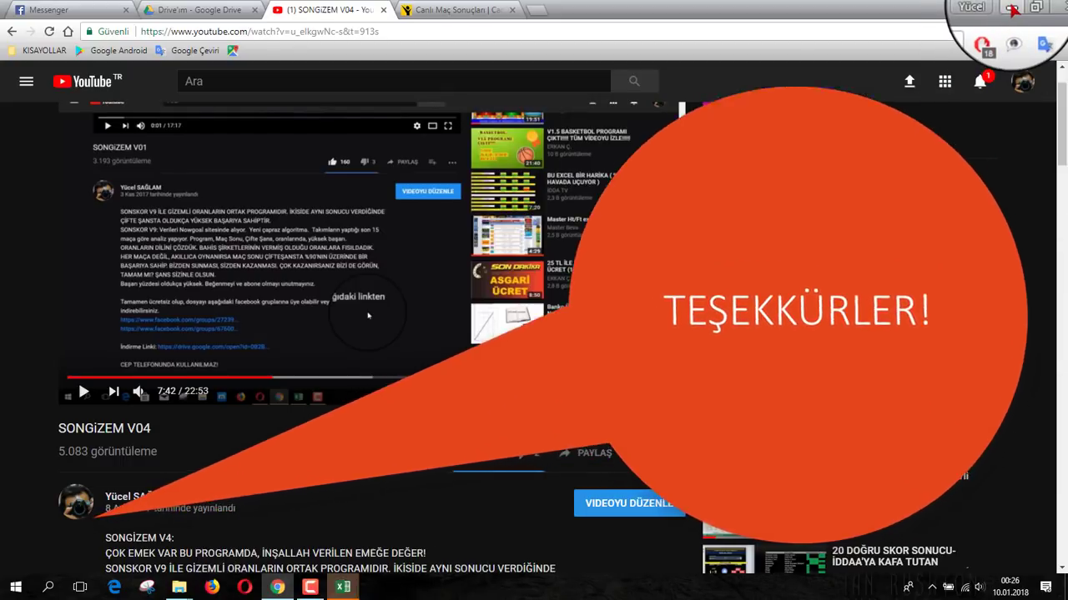
scroll(367, 434, down, 3)
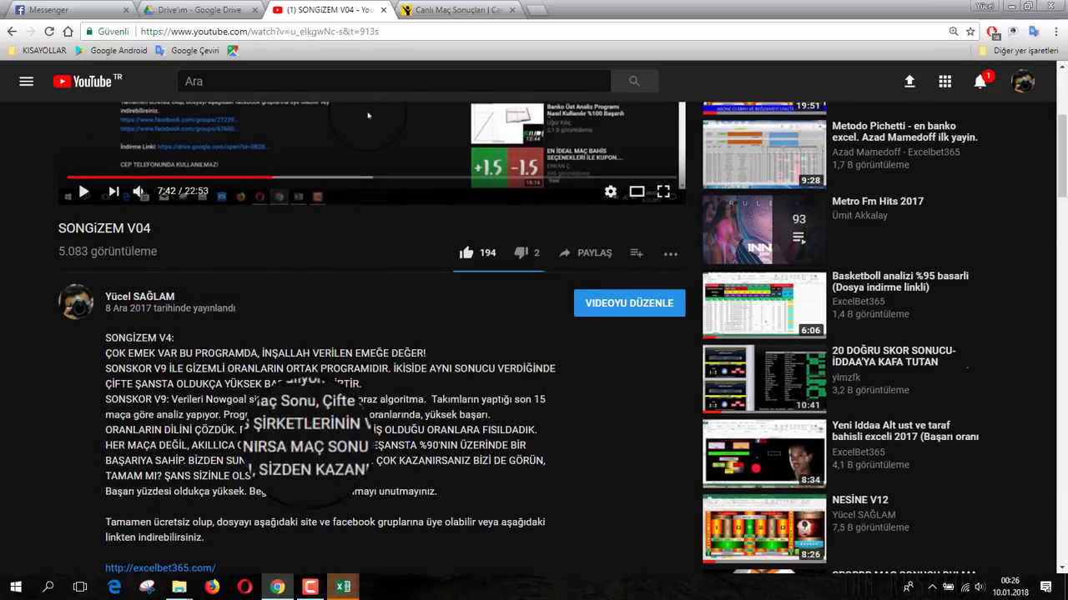
scroll(433, 427, down, 3)
scroll(433, 427, down, 3)
scroll(433, 427, down, 3)
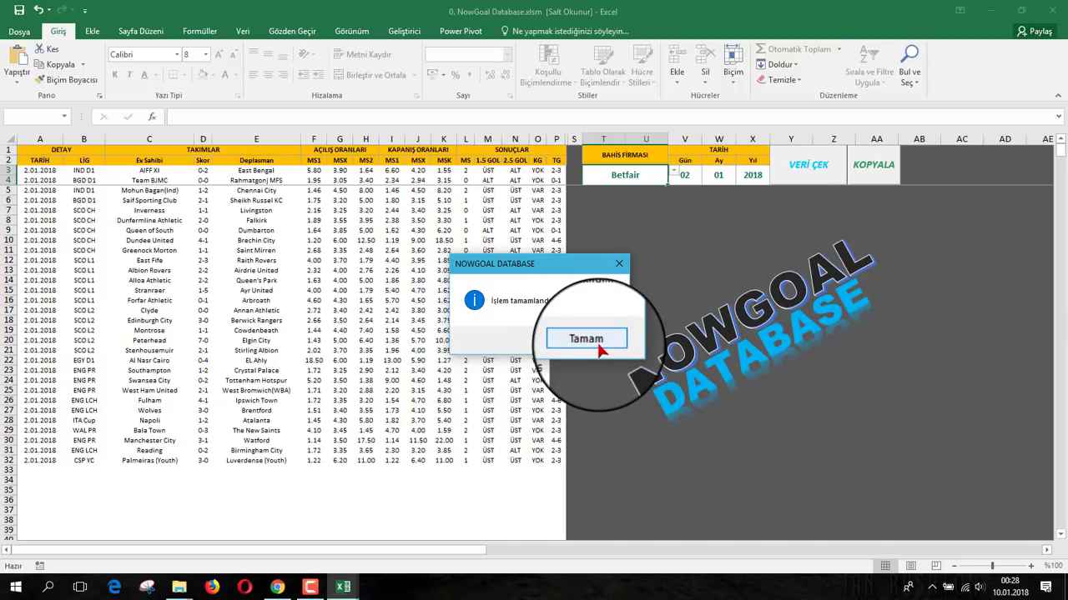
Copy the 2.01.2018 odds rows and paste them below the last ARSV archive row.
click(600, 350)
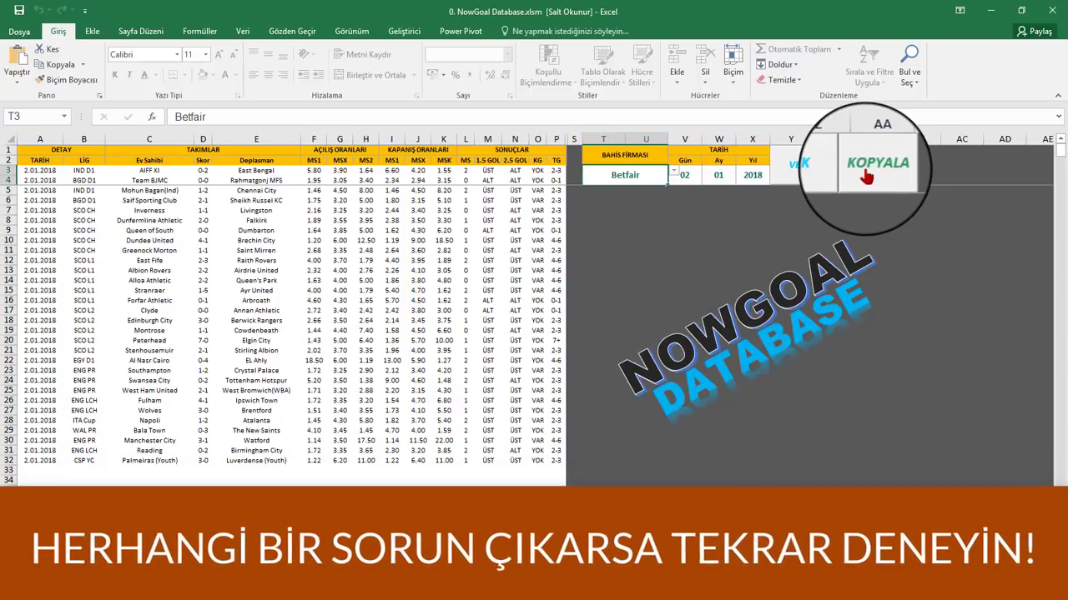
click(872, 172)
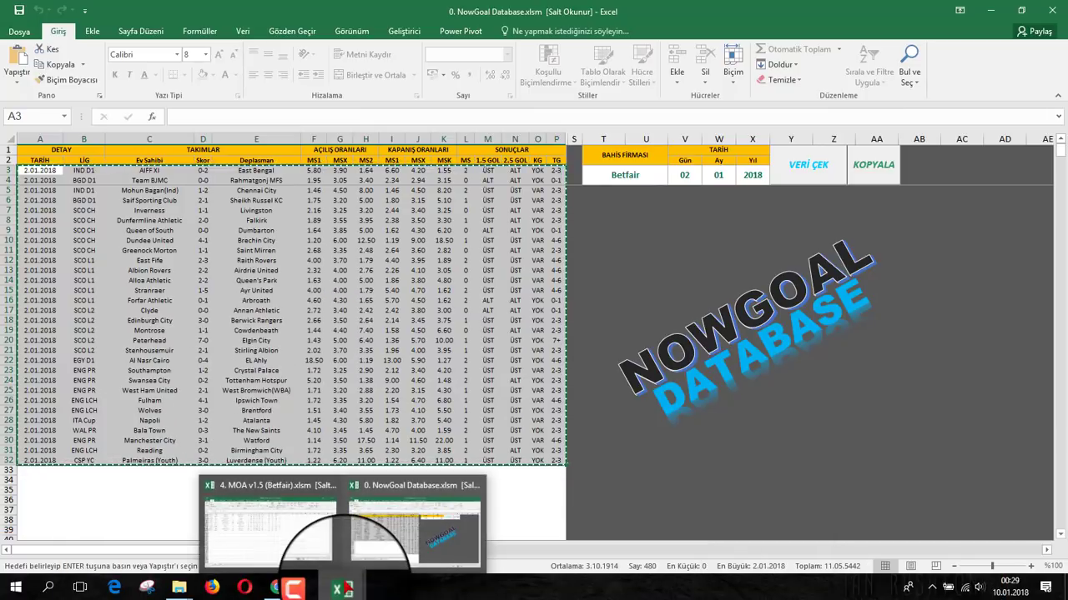
click(289, 539)
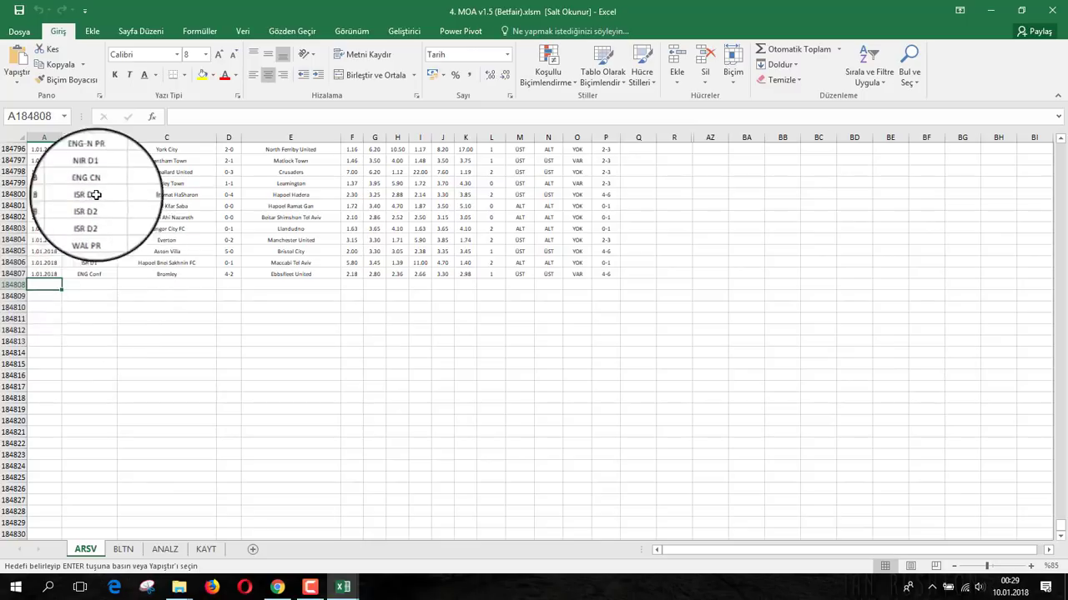
click(21, 61)
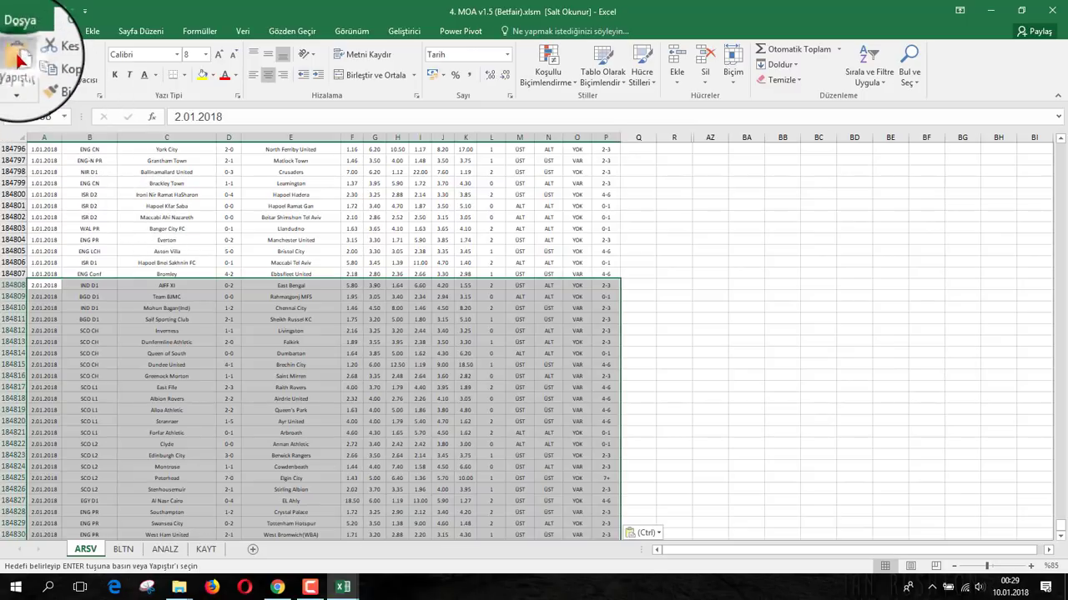
Verify the thirty pasted matches fill rows 184808–184837 and mark the next empty row.
scroll(508, 317, down, 4)
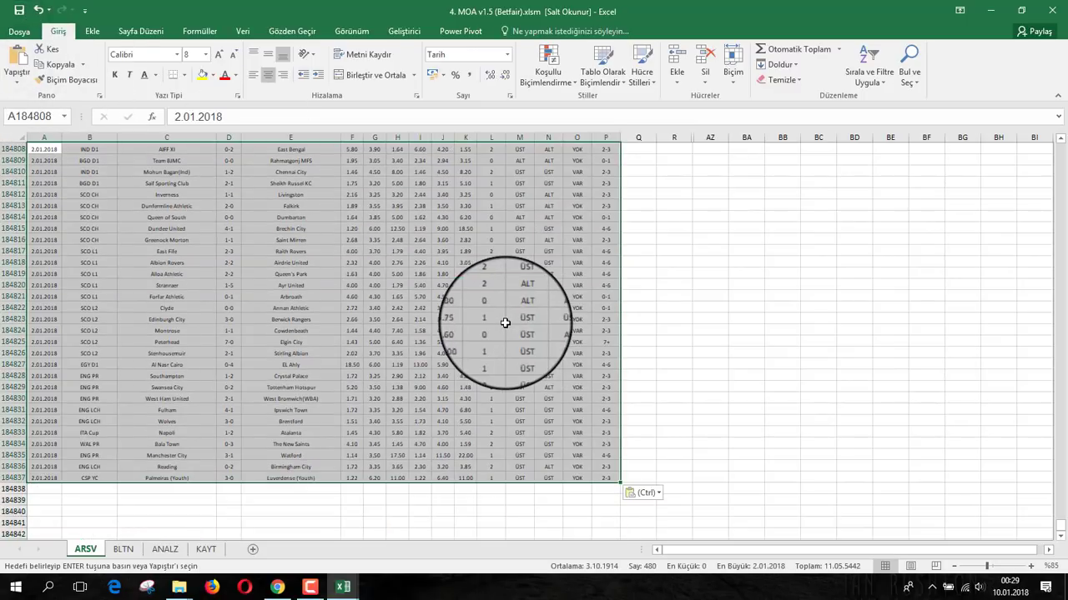
click(200, 387)
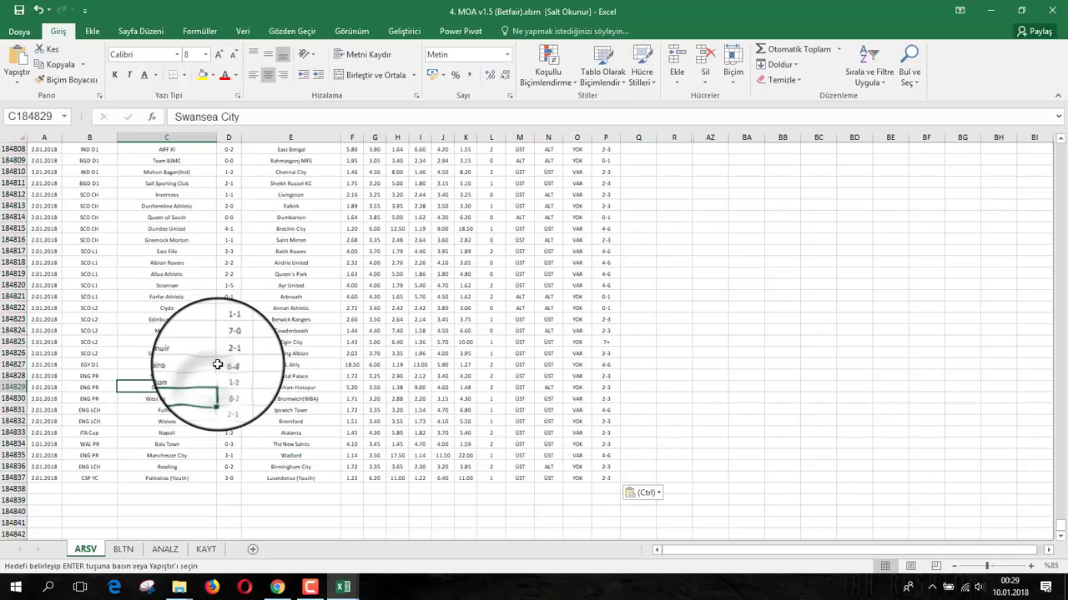
scroll(196, 390, down, 1)
click(44, 456)
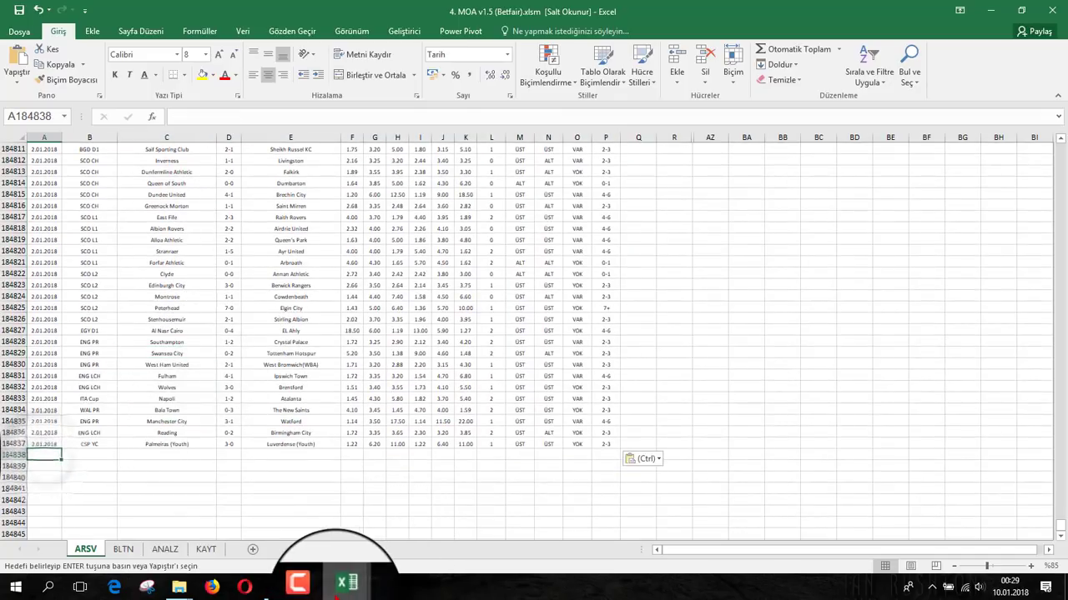
mouse_move(343, 586)
click(417, 501)
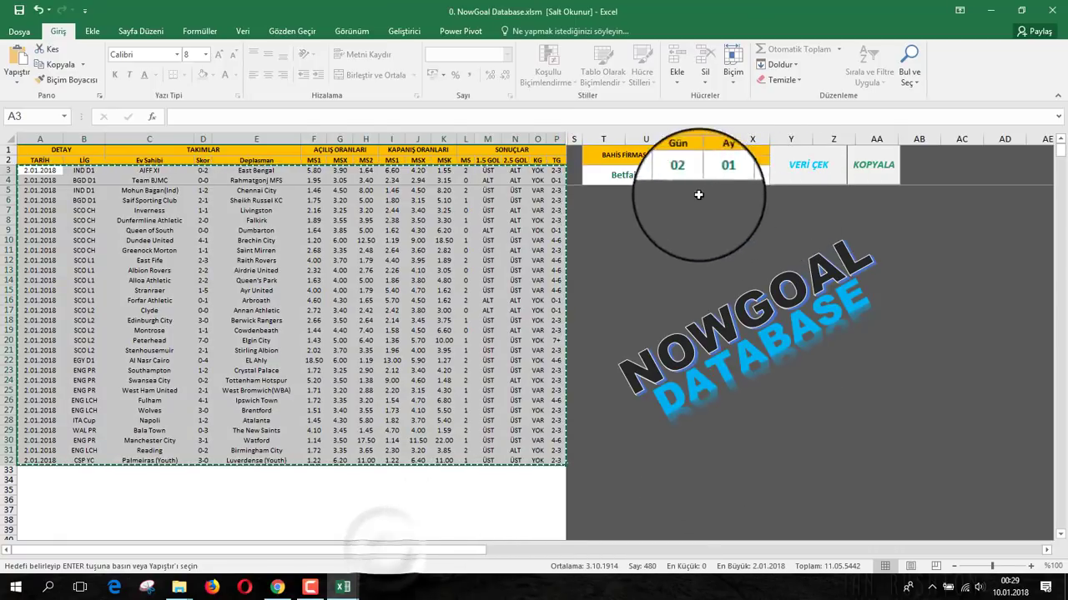
Fetch the 03.01.2018 Betfair odds in NowGoal Database and copy the fetched rows.
click(627, 243)
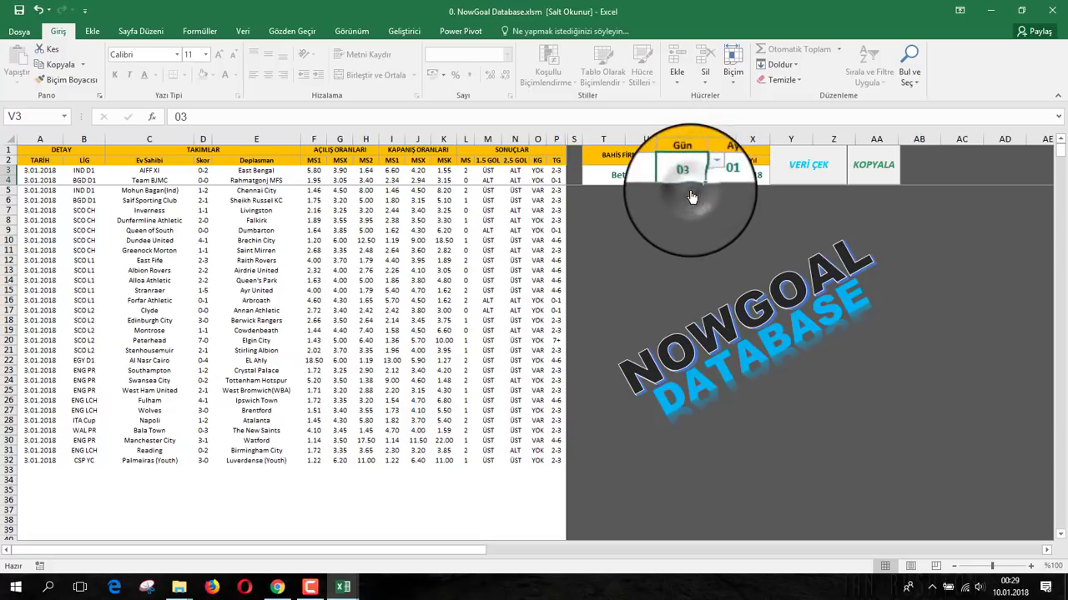
click(805, 176)
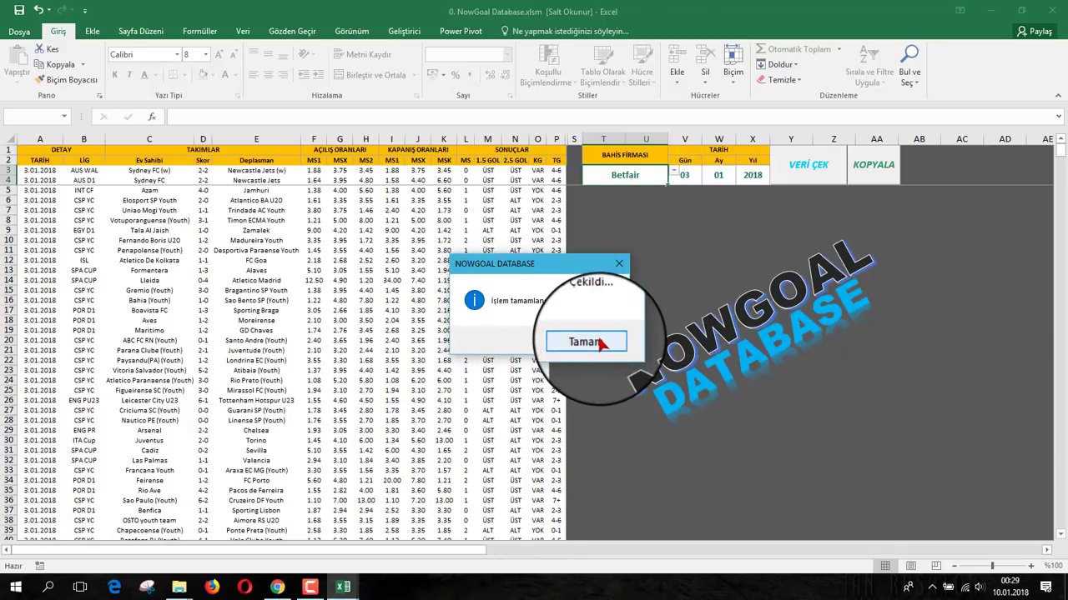
click(597, 340)
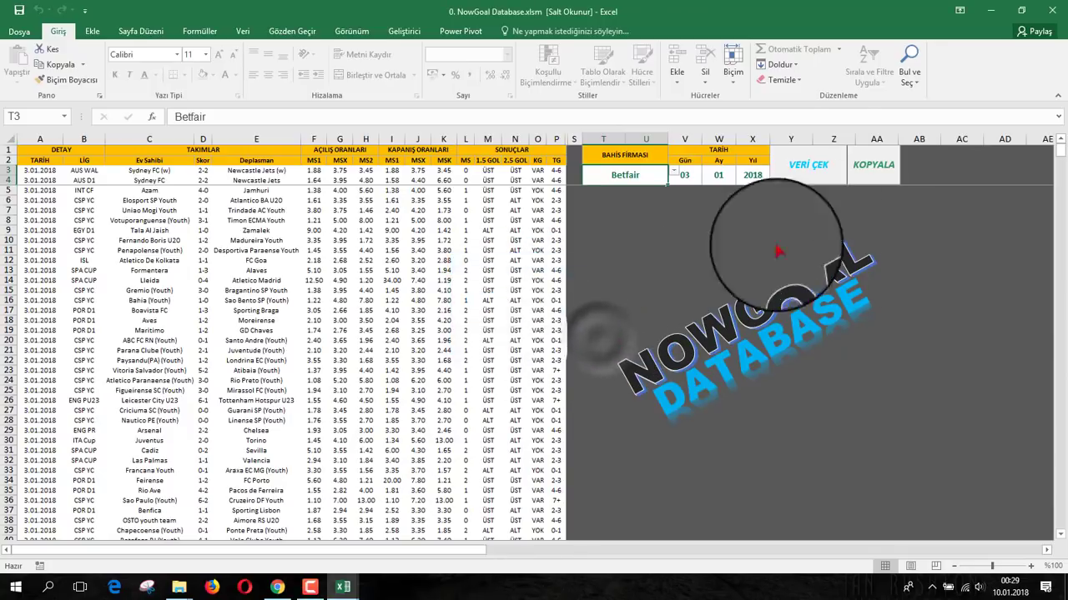
click(873, 167)
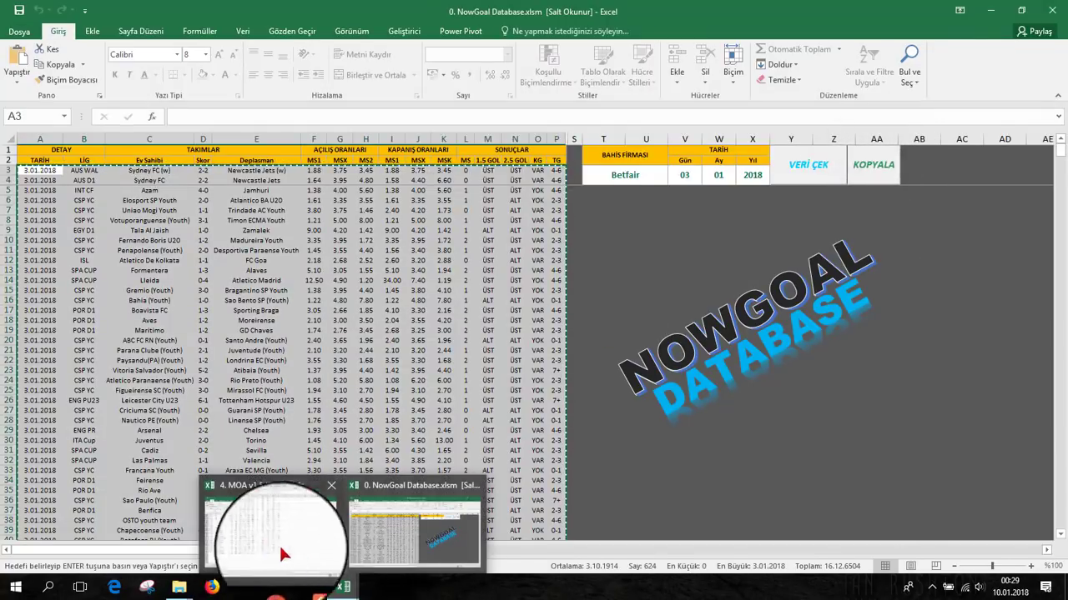
Paste the 3.01.2018 odds at ARSV row 184838 and check the pasted matches.
click(269, 537)
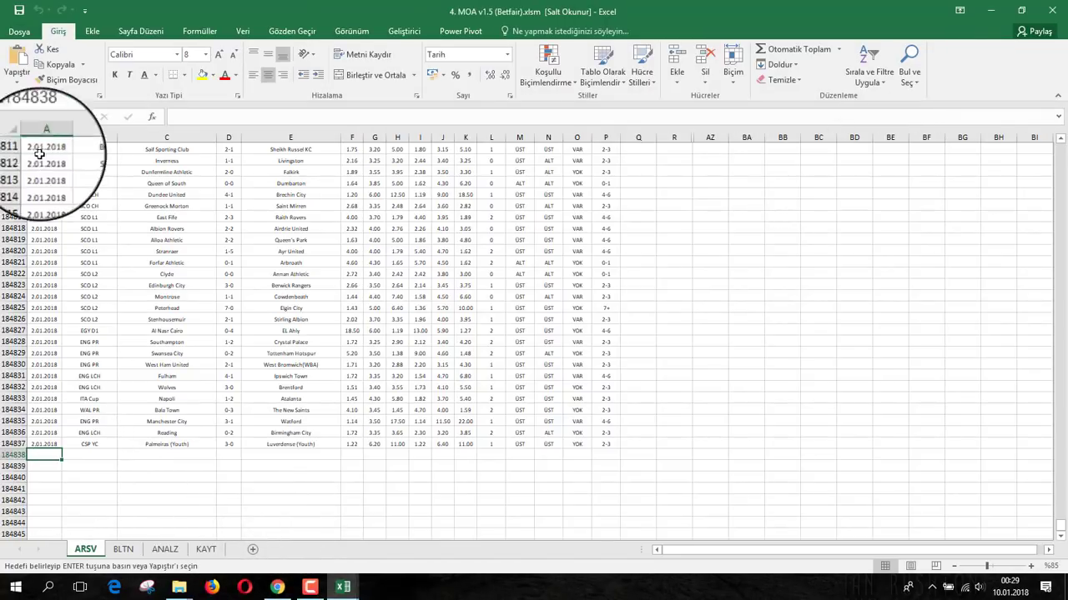
click(22, 59)
scroll(352, 440, down, 2)
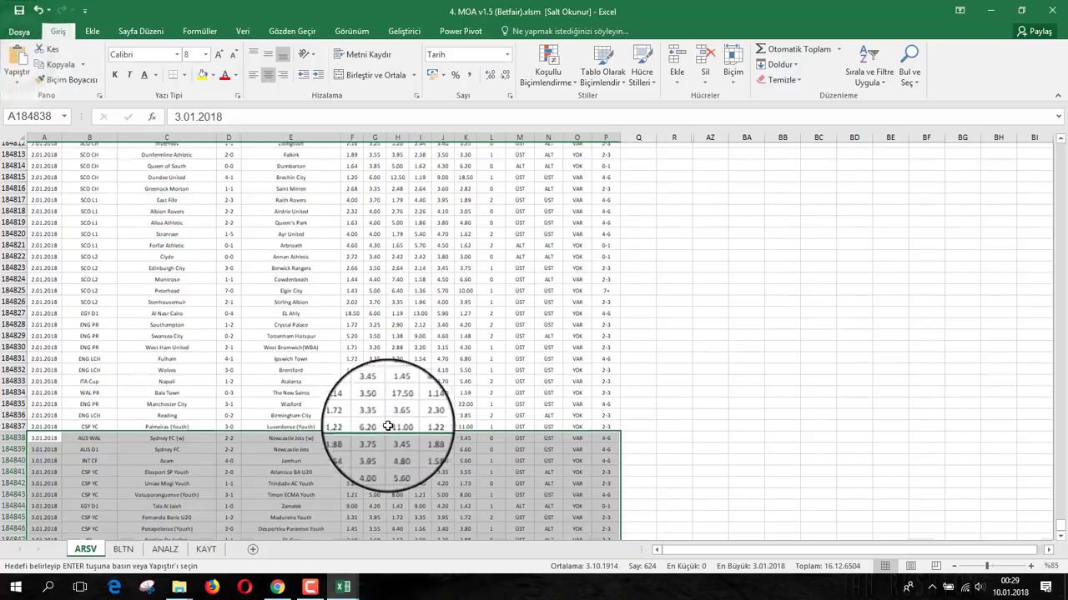
scroll(367, 440, down, 9)
scroll(152, 317, down, 2)
scroll(167, 317, down, 3)
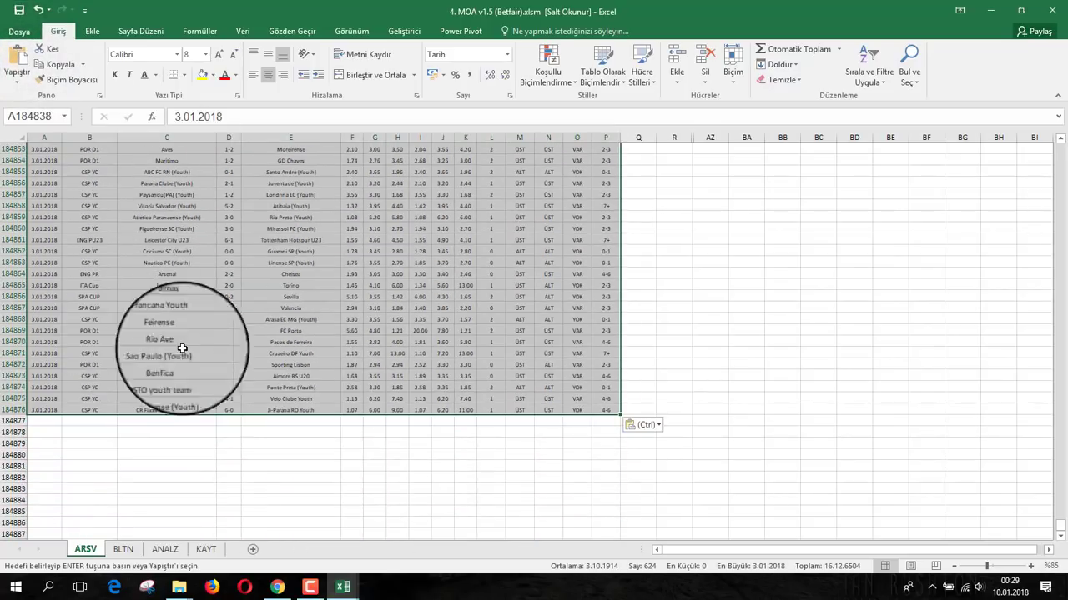
scroll(275, 350, up, 5)
scroll(284, 355, up, 2)
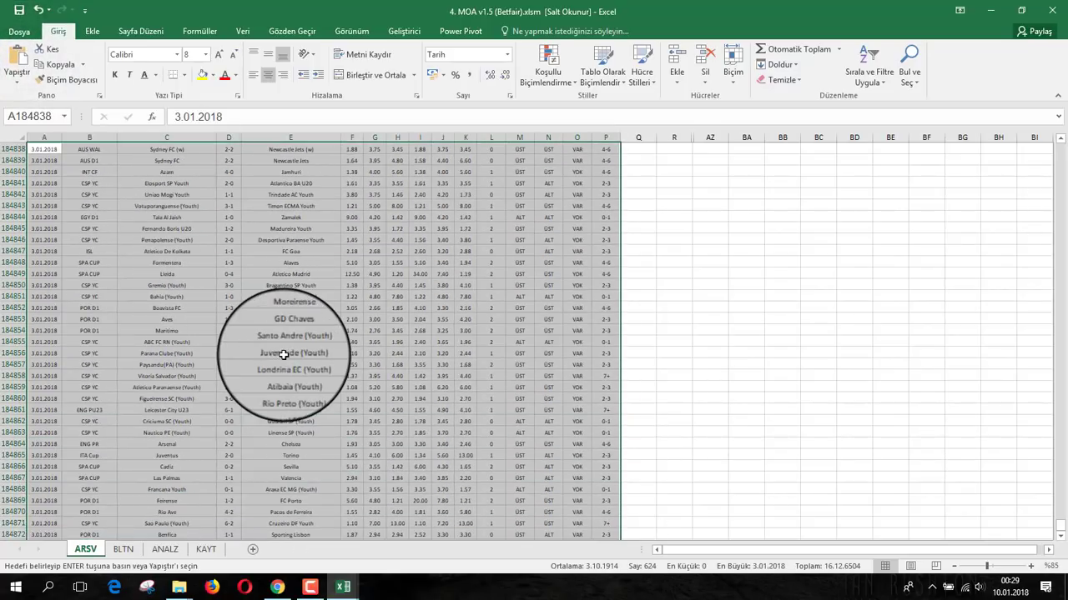
scroll(284, 355, up, 2)
scroll(283, 354, down, 2)
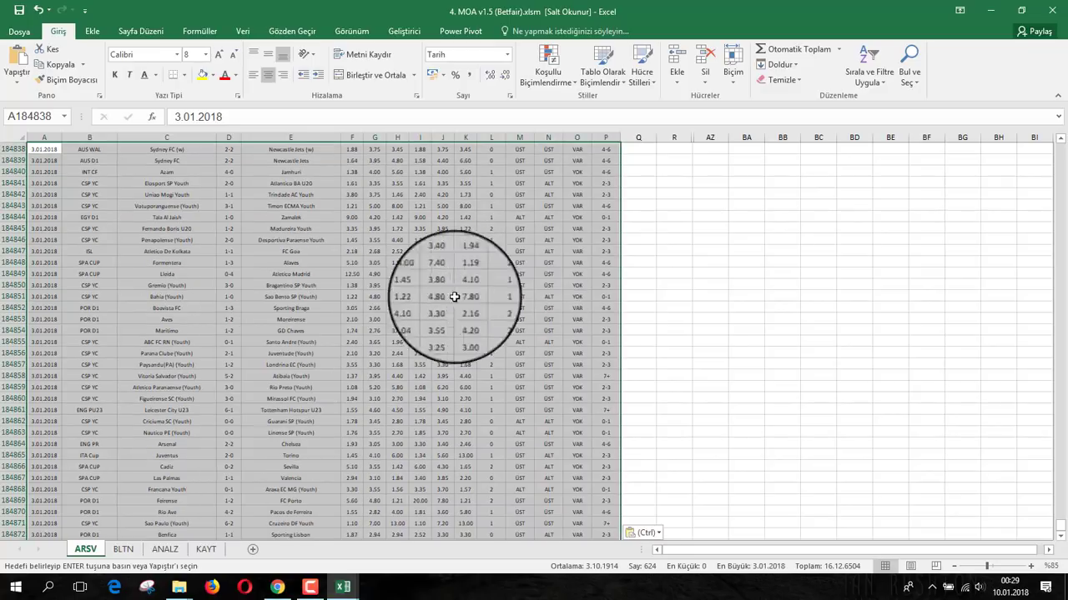
click(290, 422)
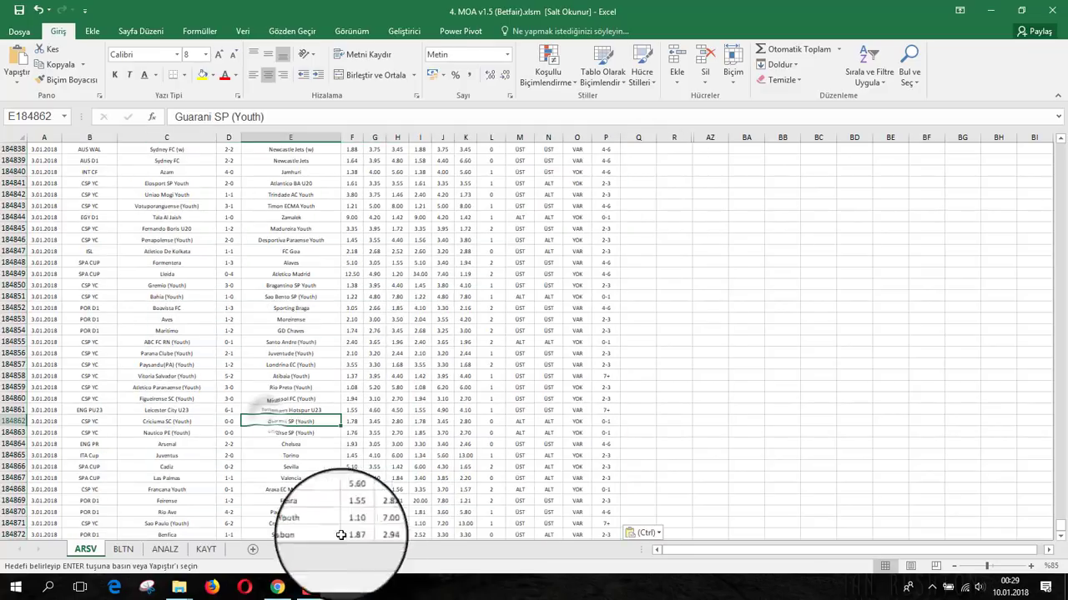
Look over the BLTN, ANALZ and ARSV sheets, ending on ANALZ for Chelsea vs Arsenal.
click(123, 549)
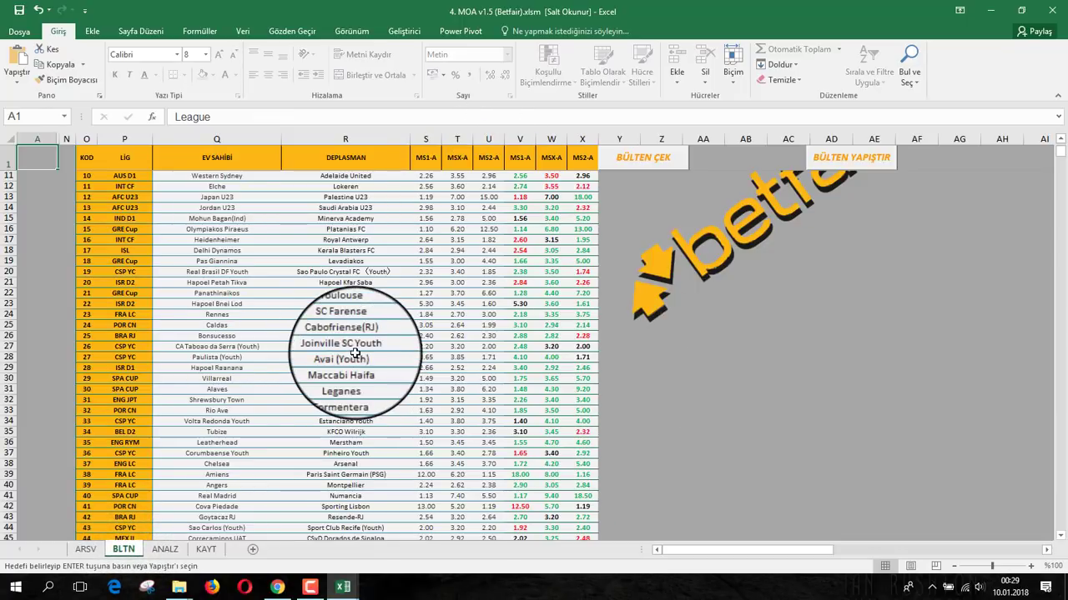
click(164, 550)
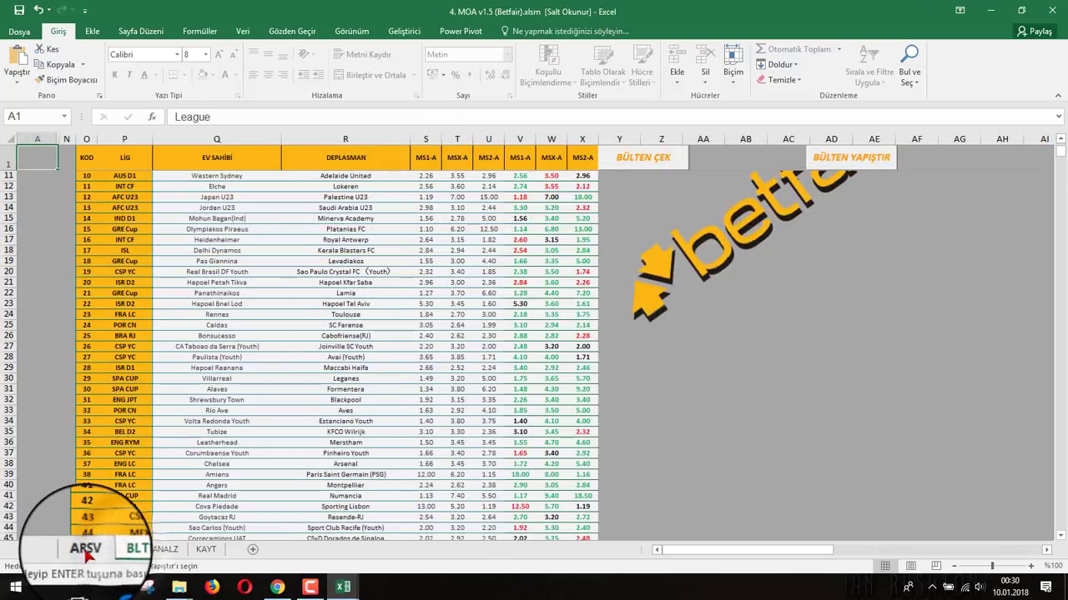
click(83, 550)
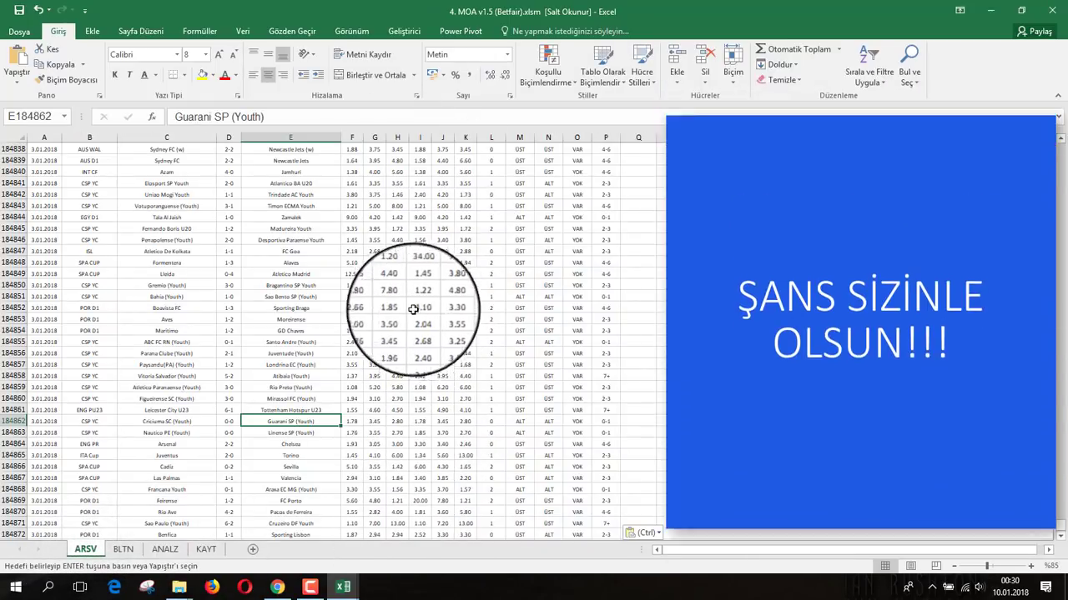
click(167, 550)
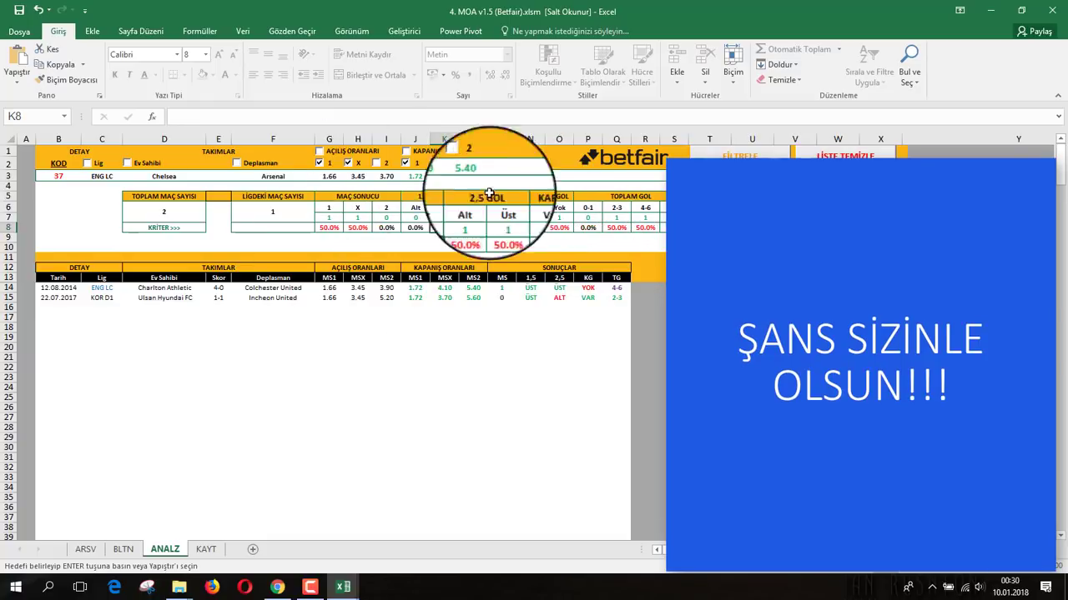
mouse_move(276, 587)
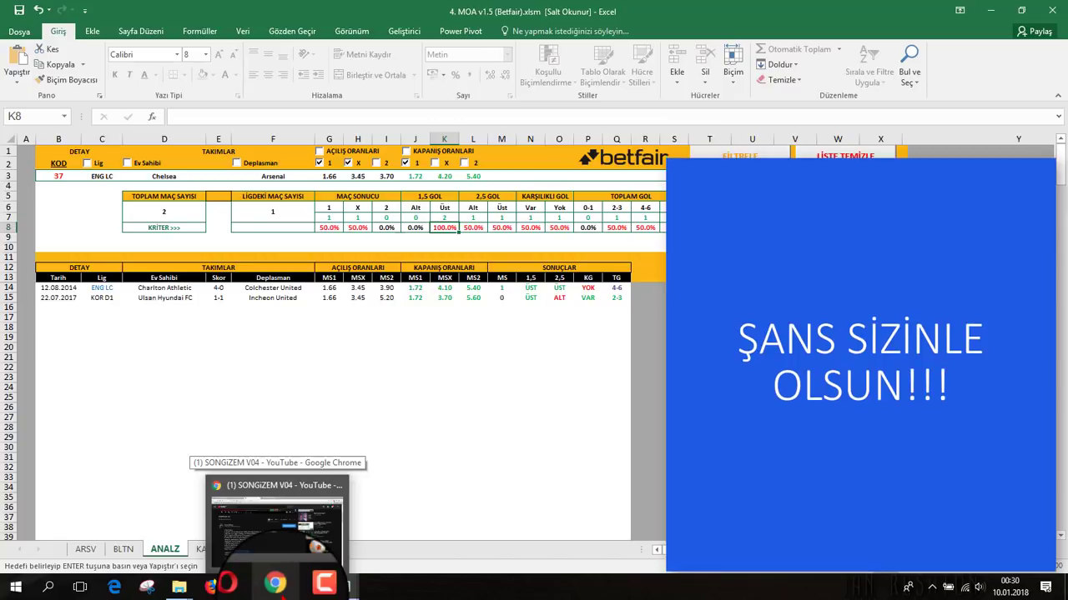
Bring up the Messenger chat about sharing the odds-fetching programs in Chrome.
click(317, 534)
click(50, 10)
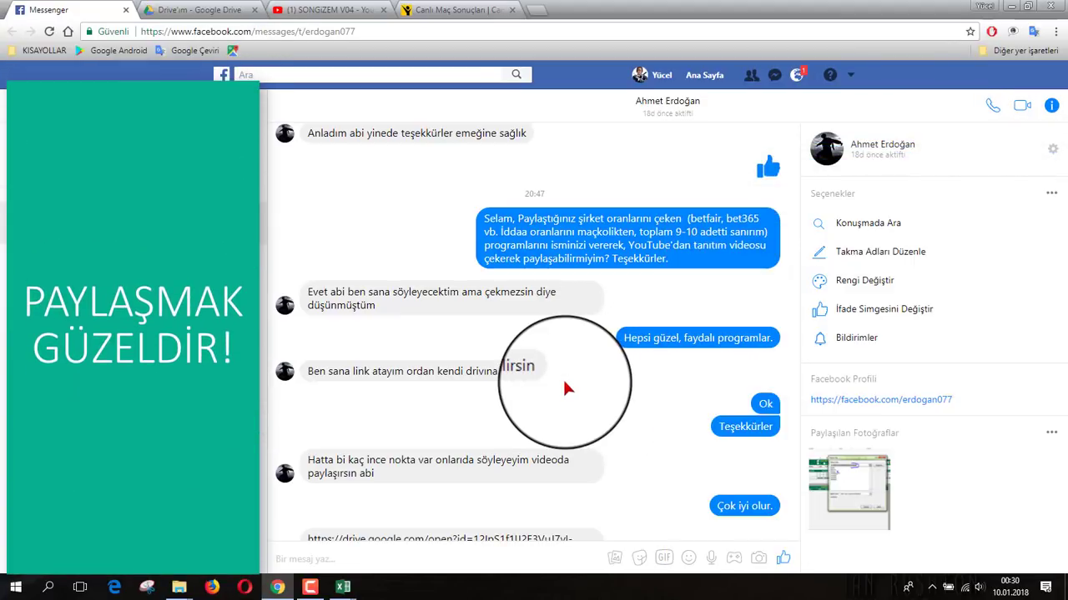
scroll(564, 385, down, 3)
scroll(564, 385, up, 3)
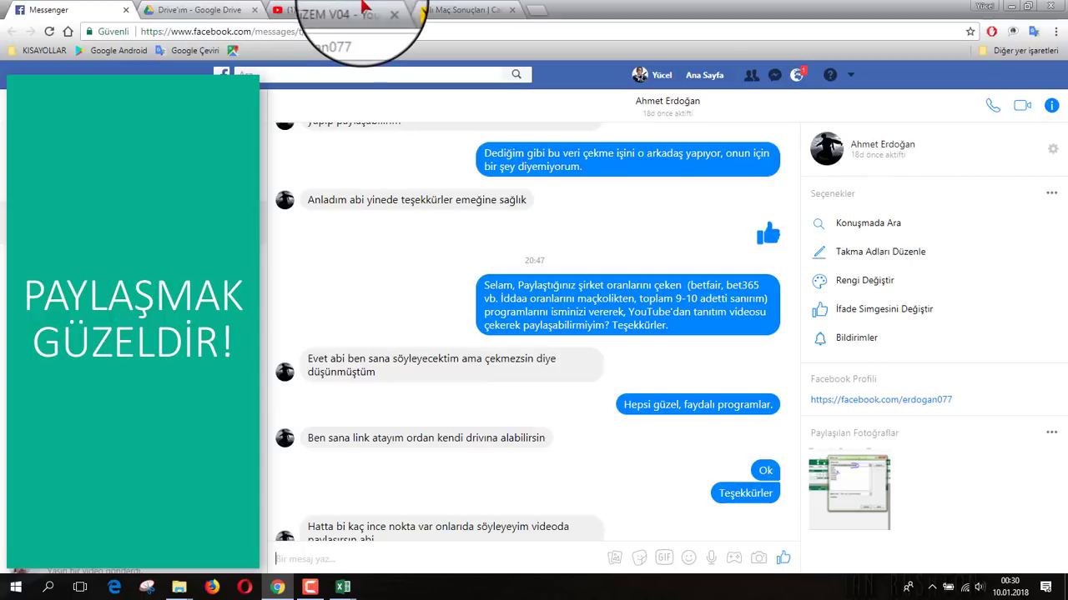
Switch to the SONGİZEM V04 YouTube tab and scroll up to the video player.
click(337, 18)
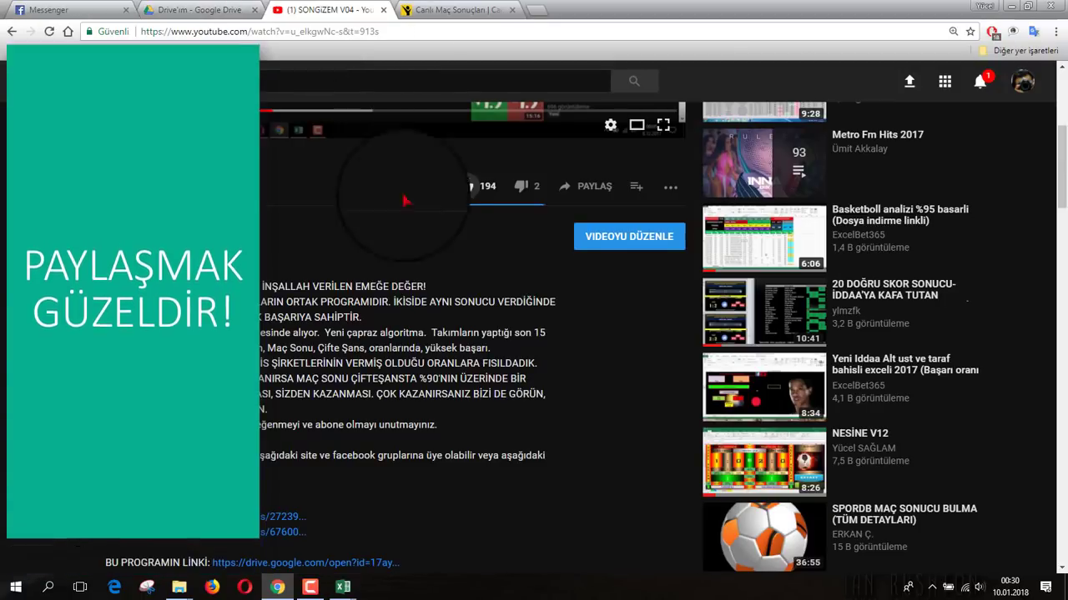
scroll(453, 341, up, 4)
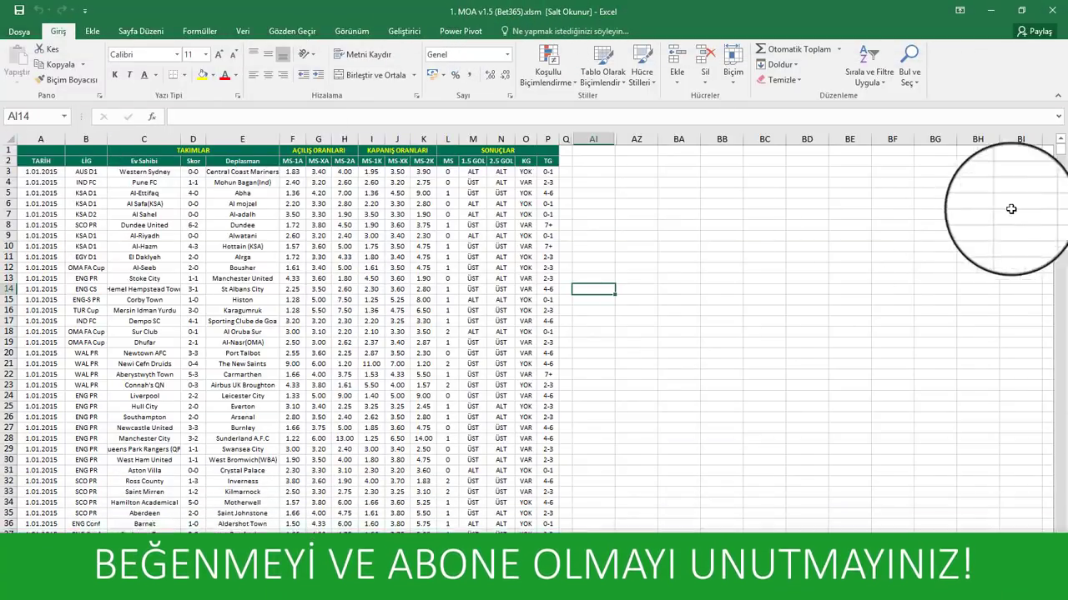
Confirm the Bet365 archive's last filled row is 277125, holding 1.01.2018 matches.
scroll(1061, 163, down, 9)
drag(1061, 163, 1064, 178)
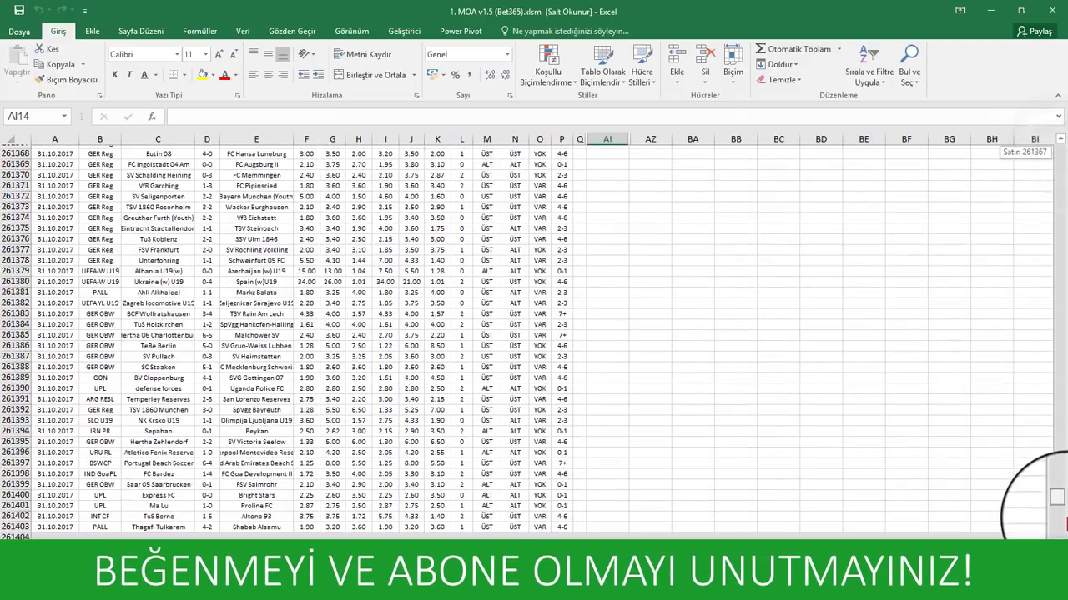
drag(1062, 177, 1061, 526)
scroll(724, 450, down, 7)
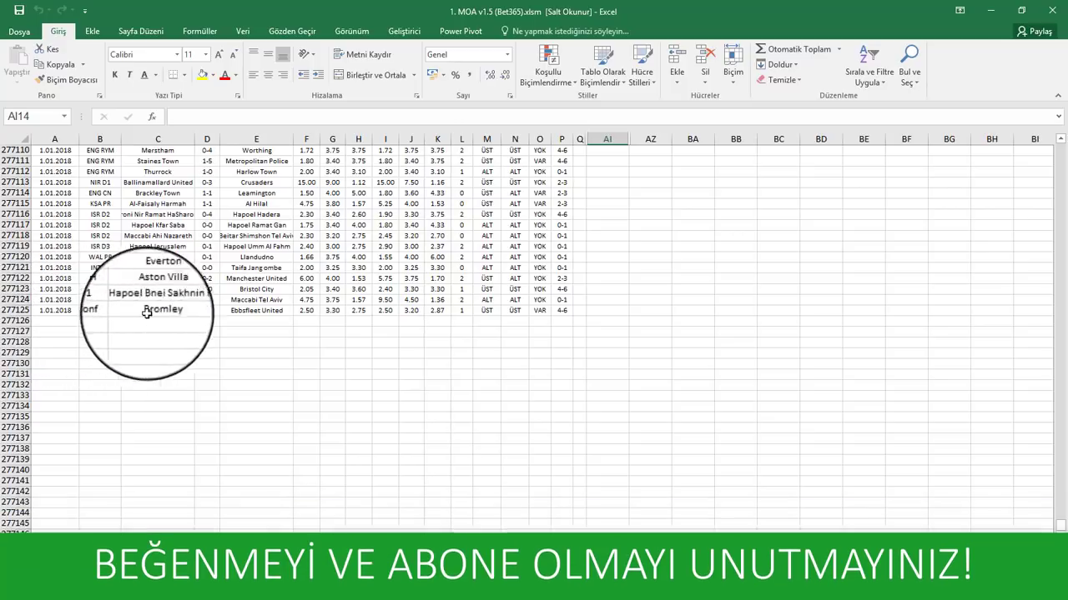
click(562, 310)
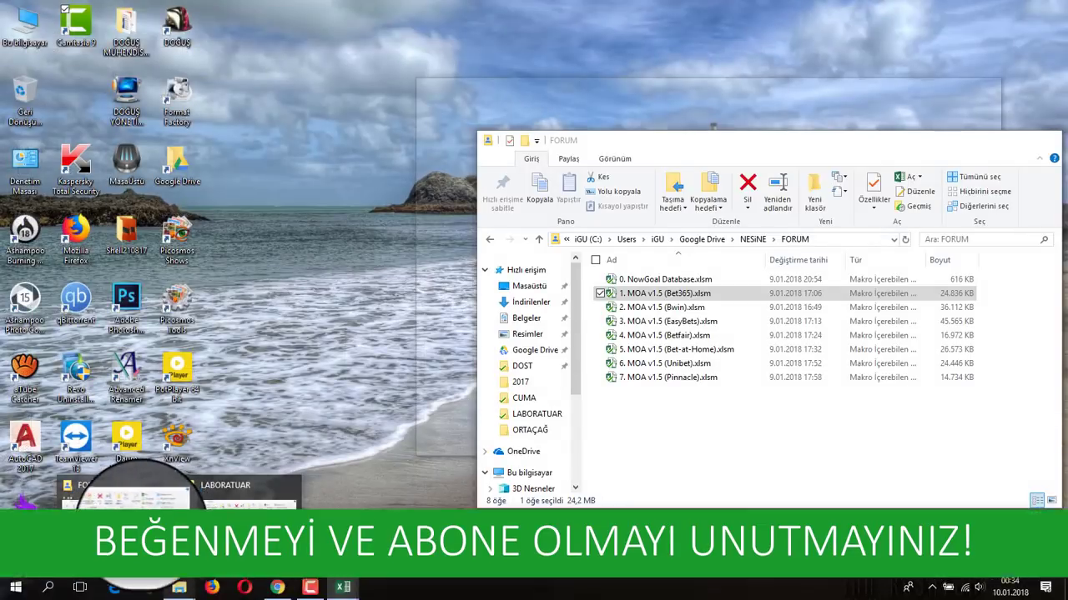
Leave the FORUM folder window and bring the NowGoal Database workbook forward.
click(117, 501)
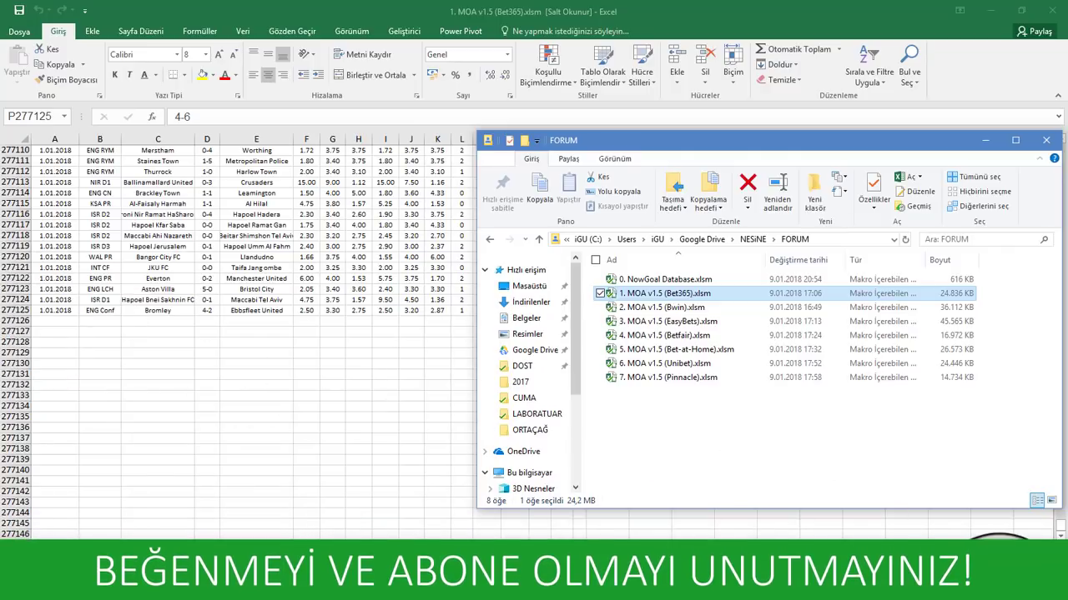
key(alt+Tab)
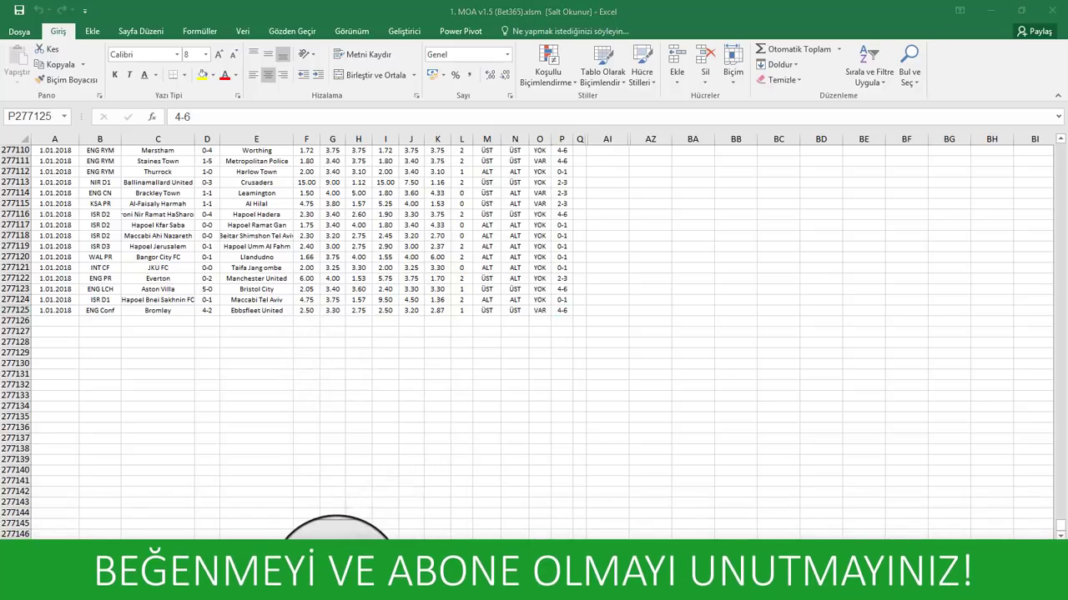
click(336, 567)
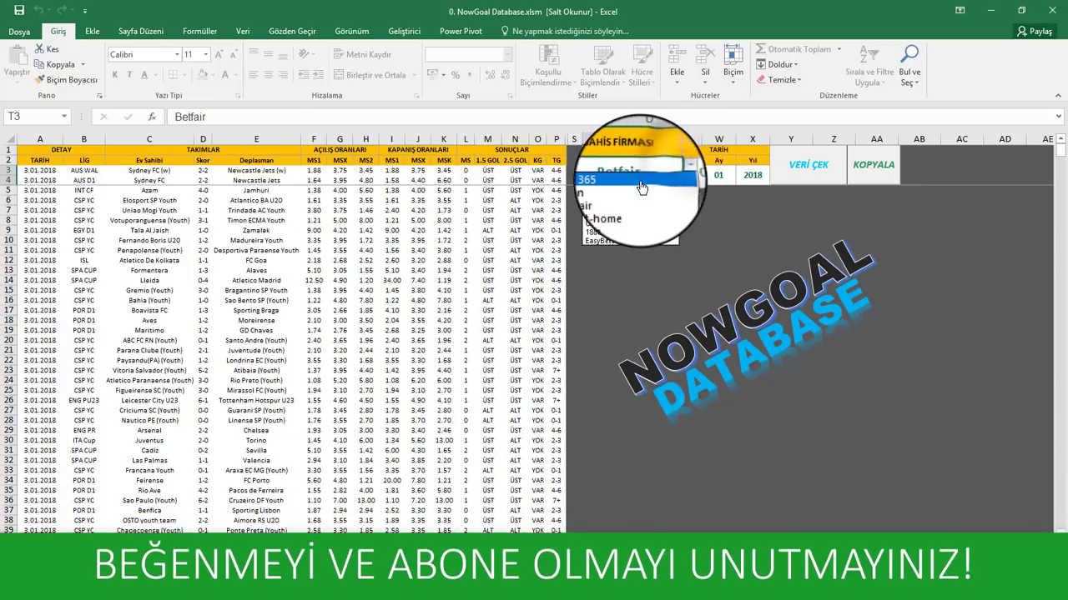
Fetch Bet 365 match odds for 2.01.2018 in NowGoal Database.
click(634, 180)
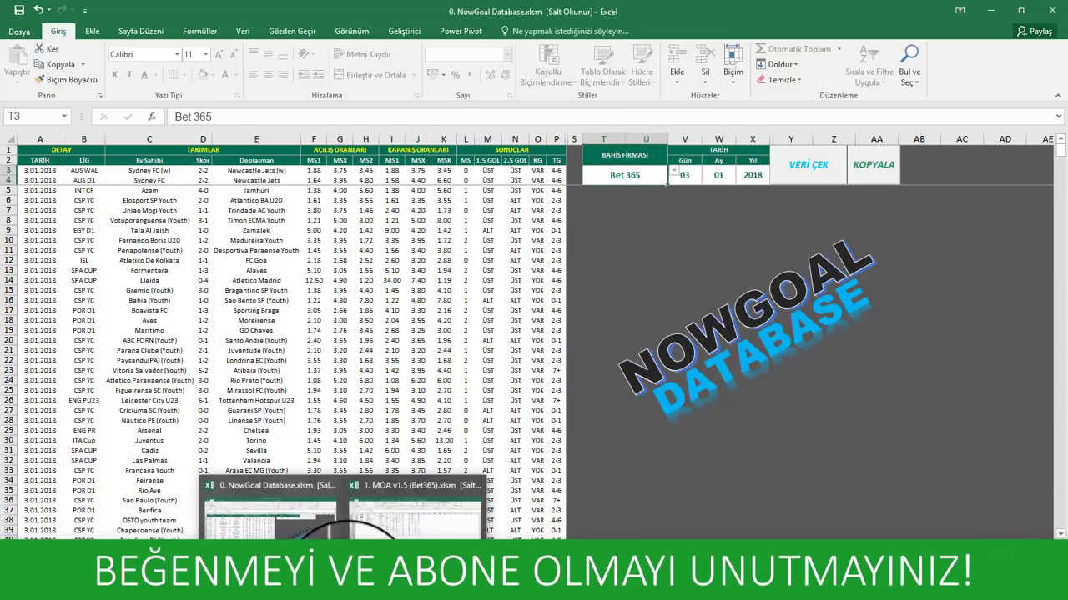
click(408, 513)
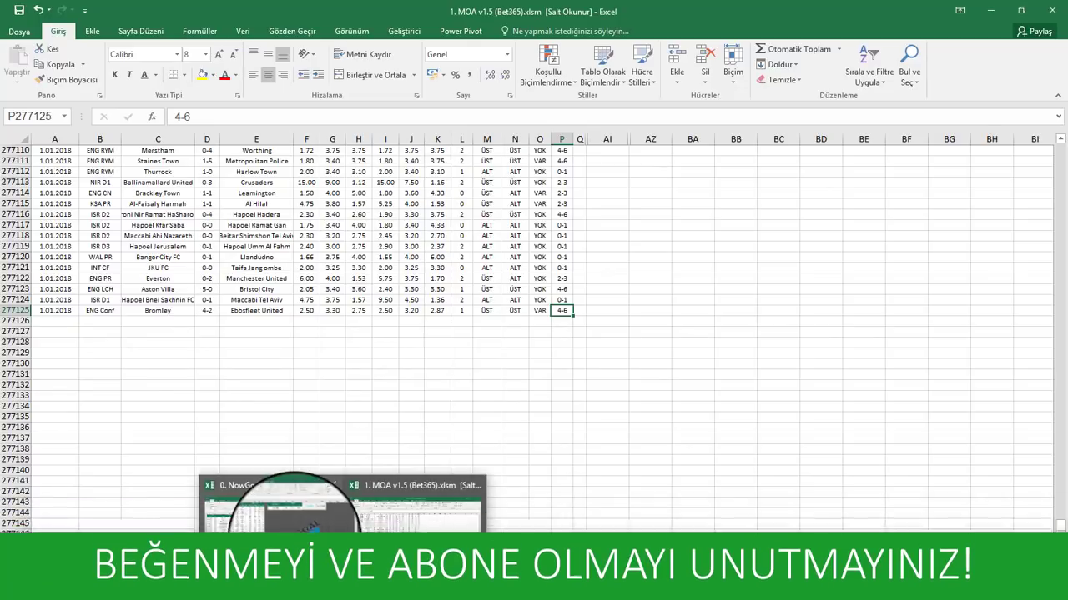
click(271, 510)
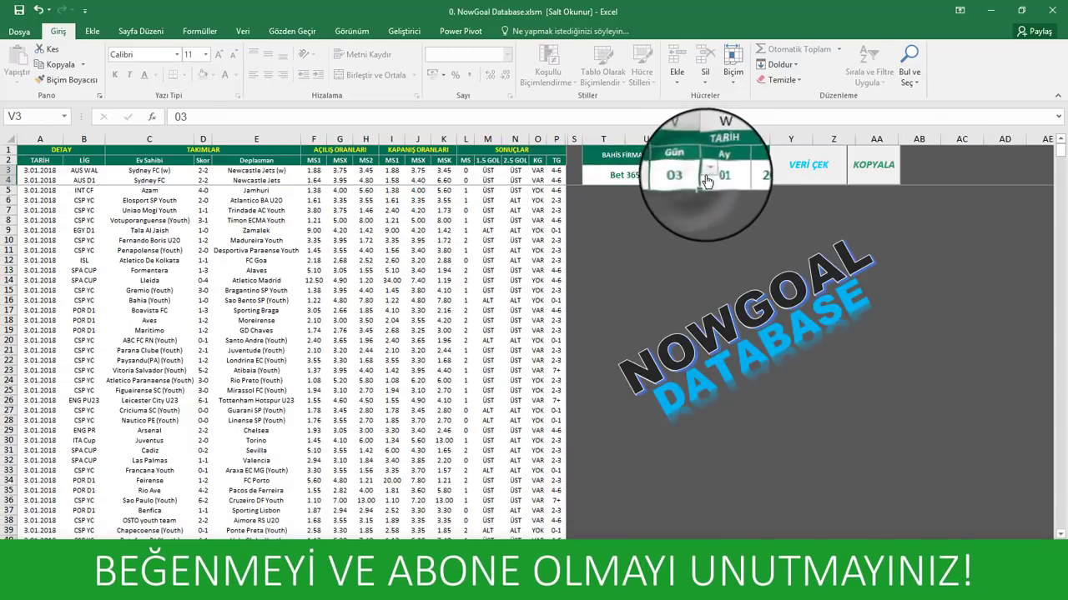
click(706, 182)
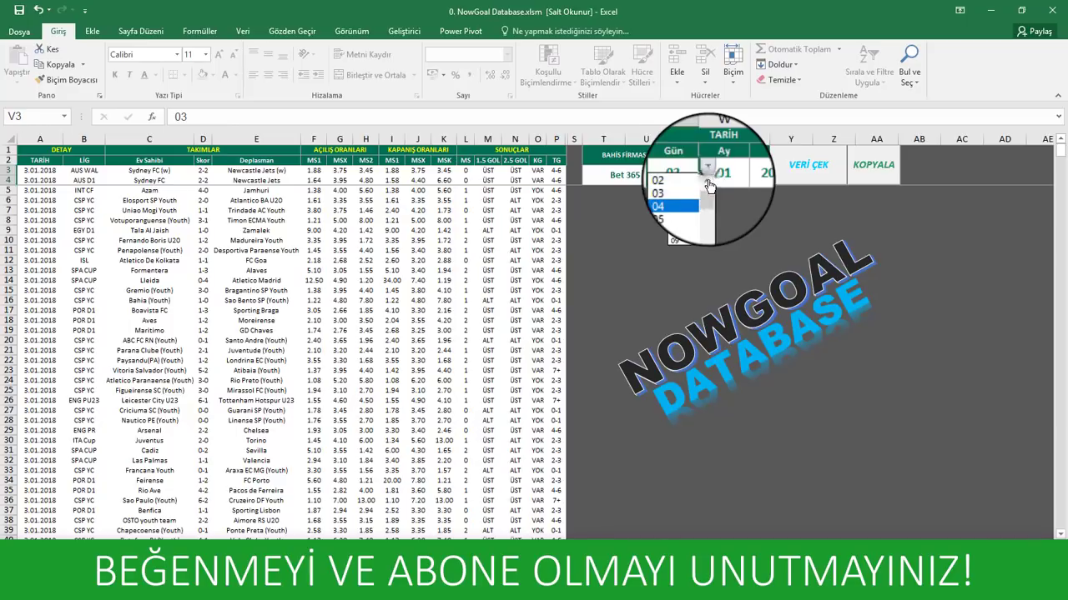
click(689, 179)
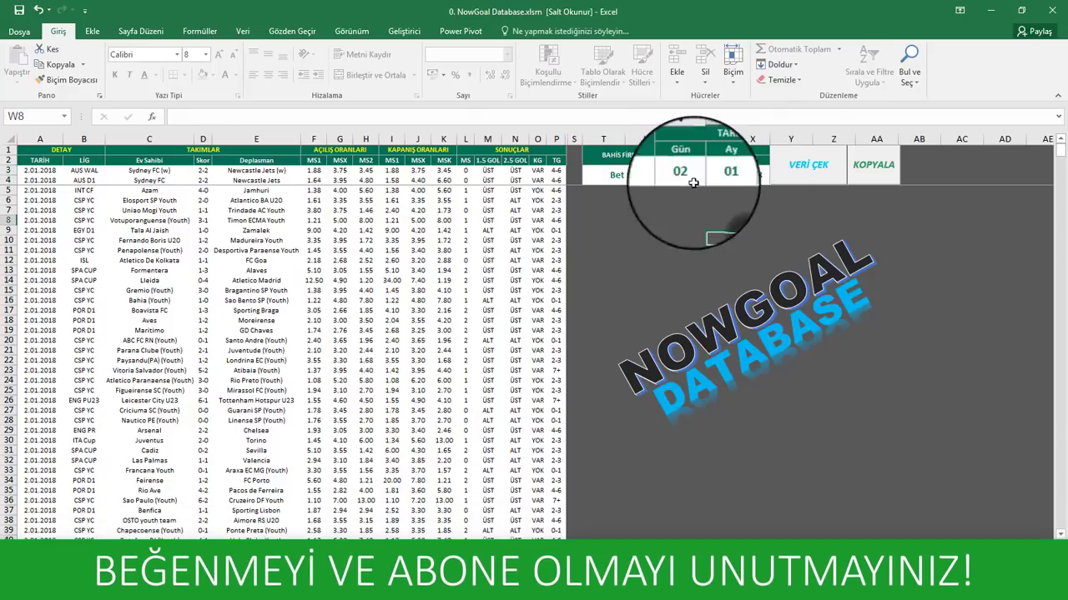
click(801, 170)
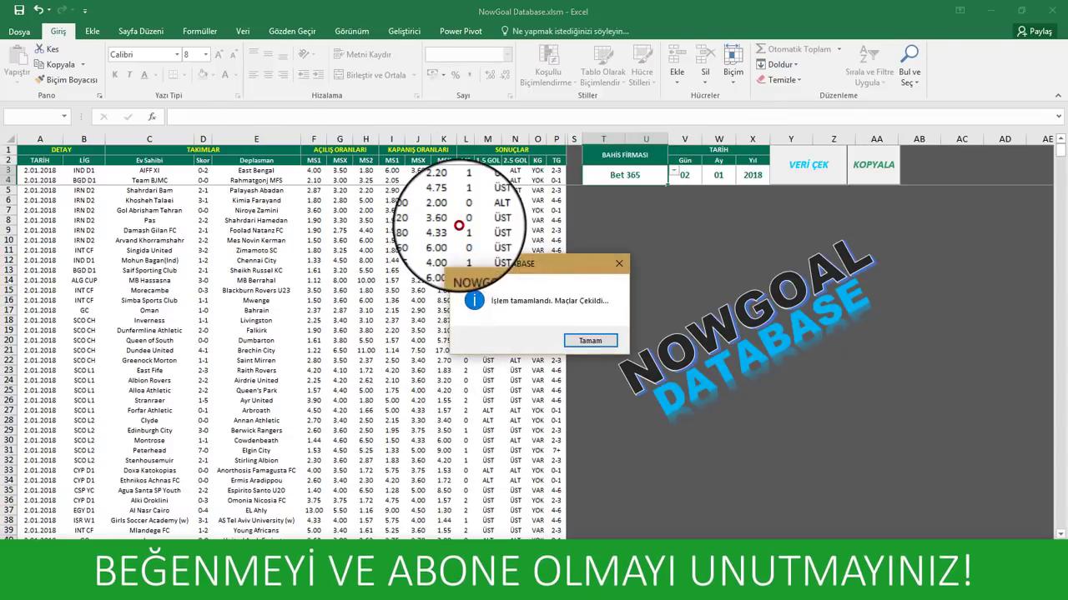
click(550, 333)
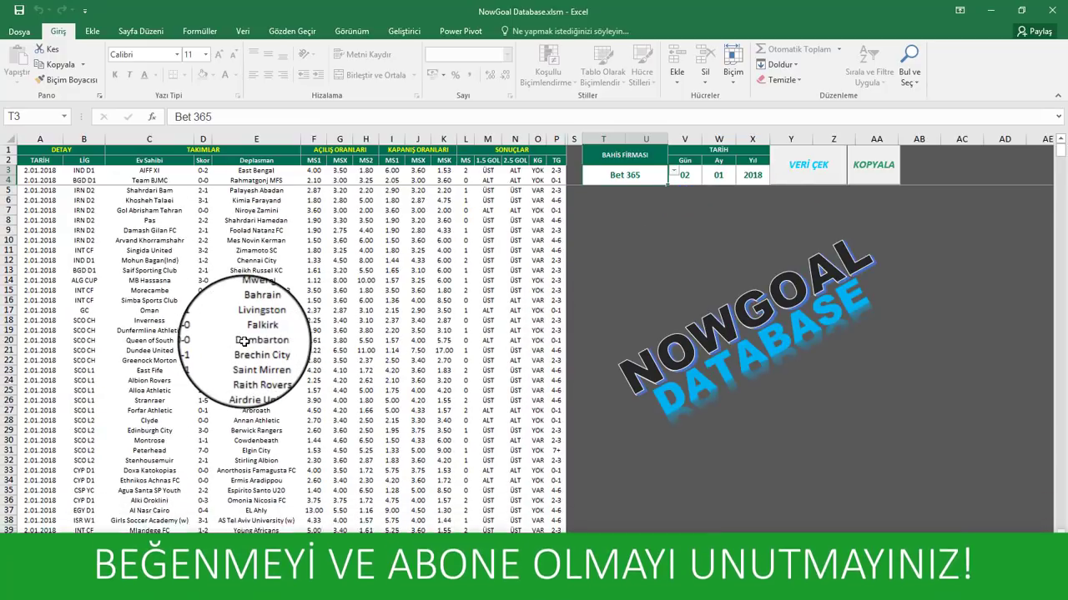
Copy the fetched matches into the MOA archive as rows 277126–277182.
click(873, 171)
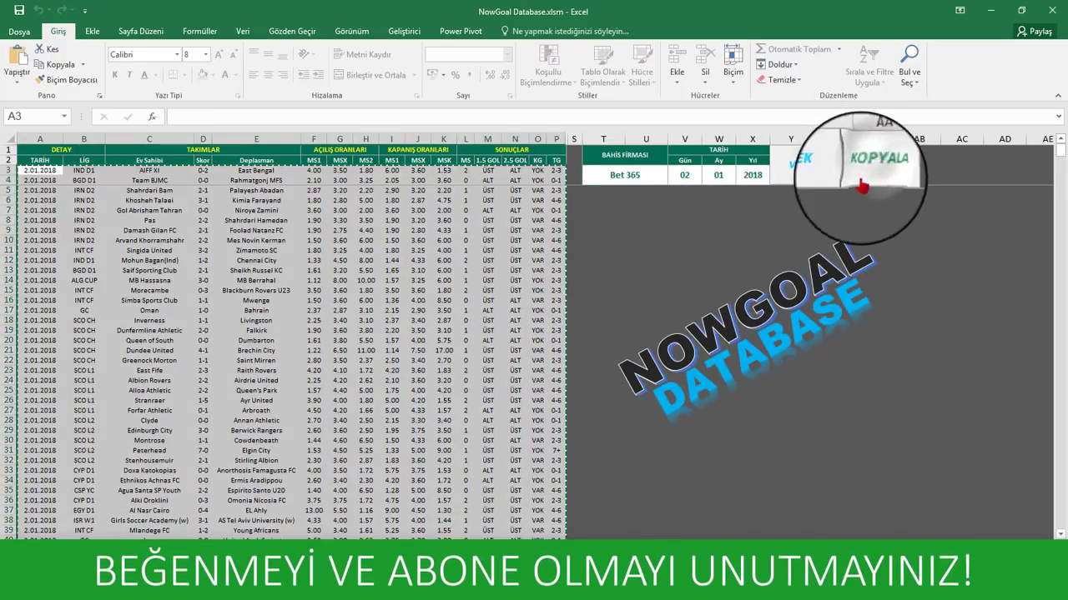
mouse_move(350, 538)
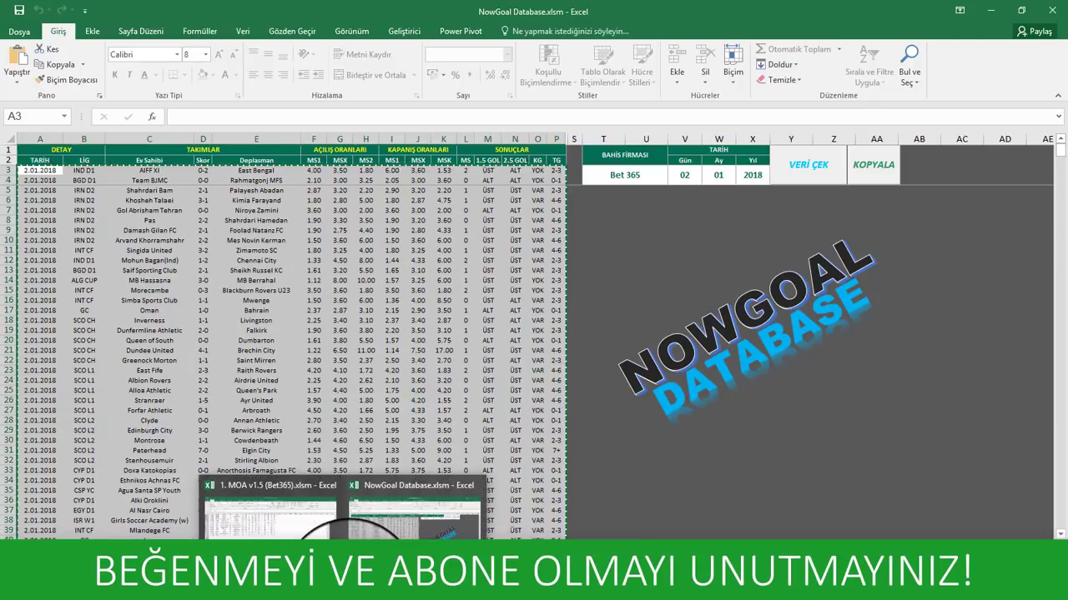
click(267, 509)
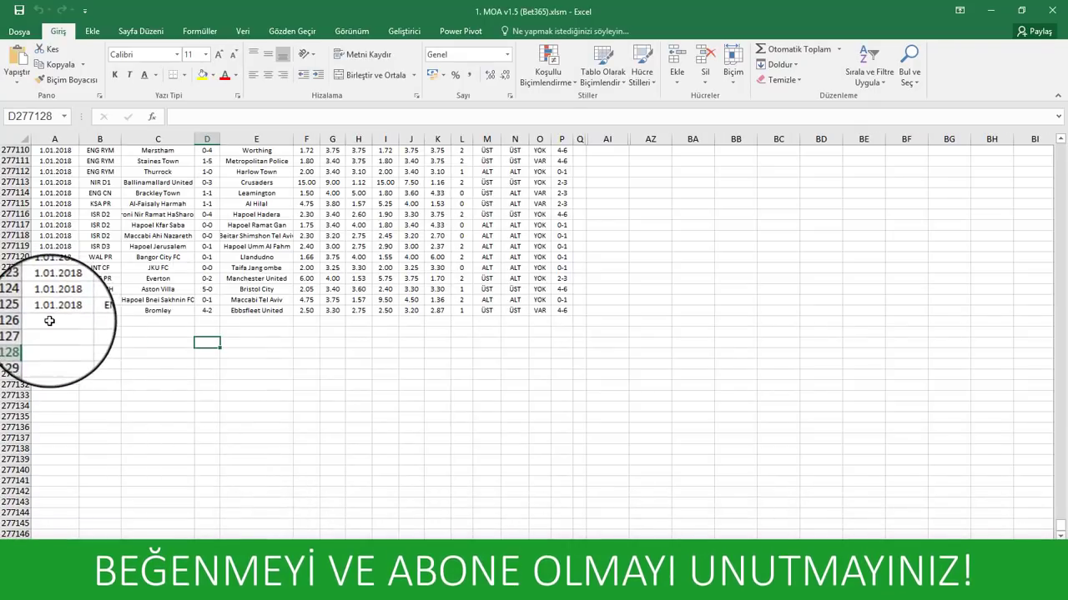
click(20, 60)
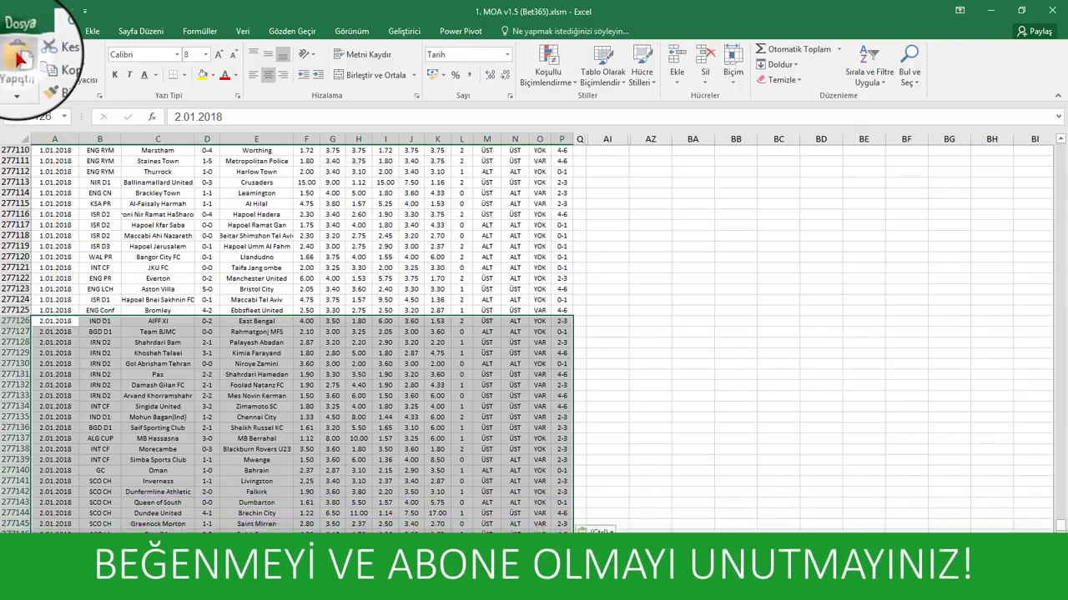
scroll(323, 310, down, 2)
scroll(324, 310, down, 11)
scroll(323, 311, down, 6)
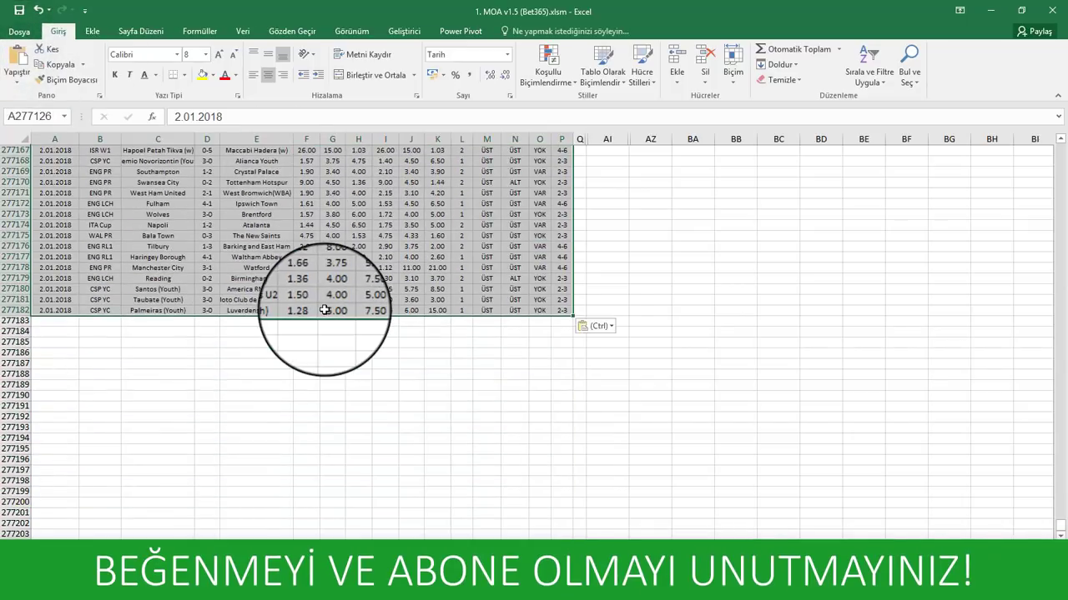
scroll(329, 334, down, 3)
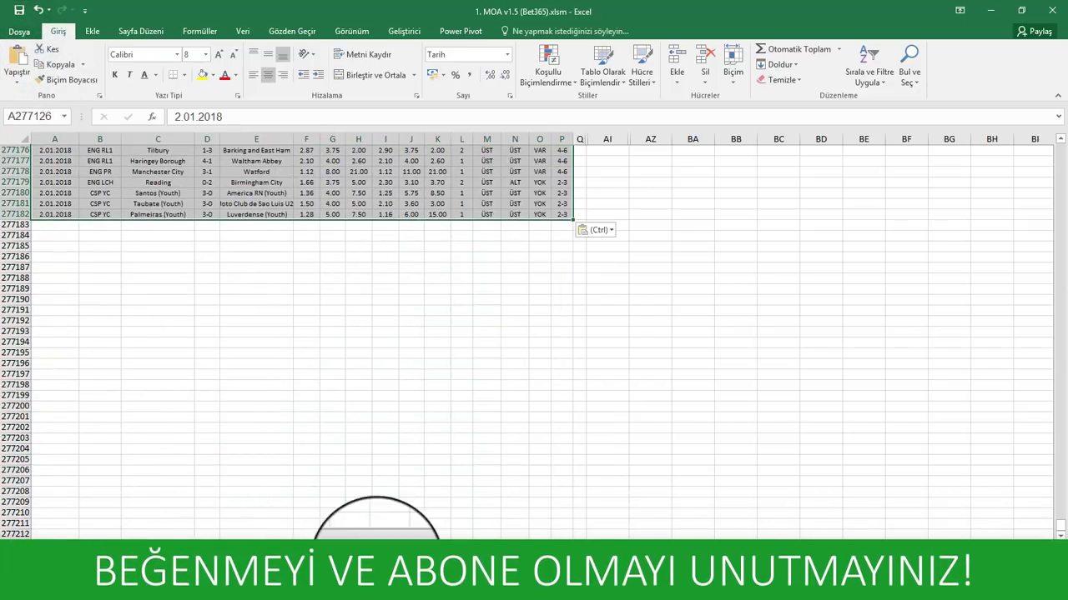
mouse_move(340, 567)
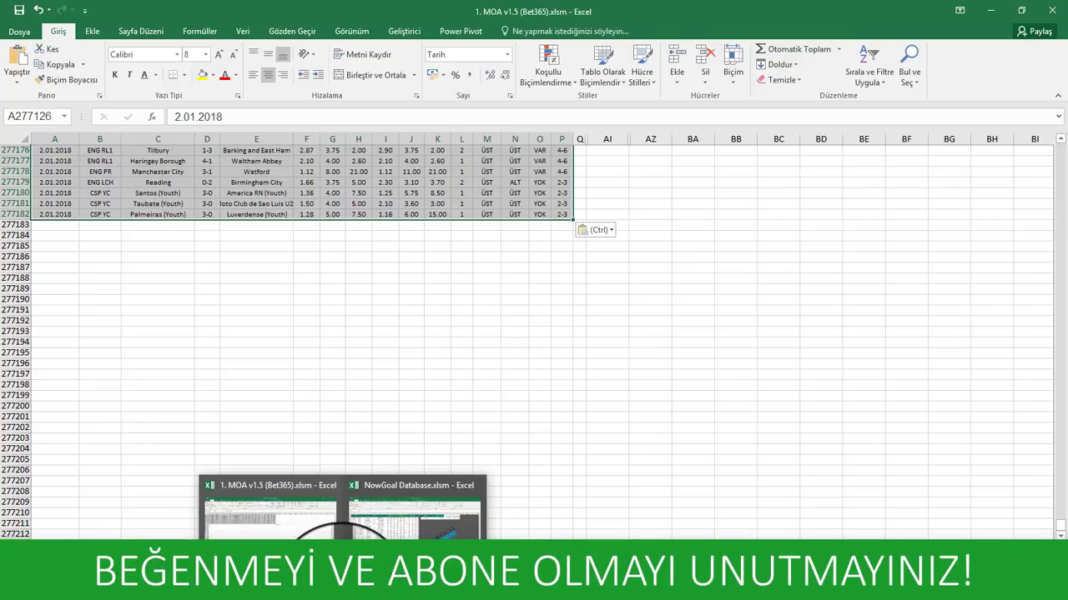
Fetch Bet 365 match odds for 3.01.2018 in NowGoal Database.
click(443, 532)
click(682, 169)
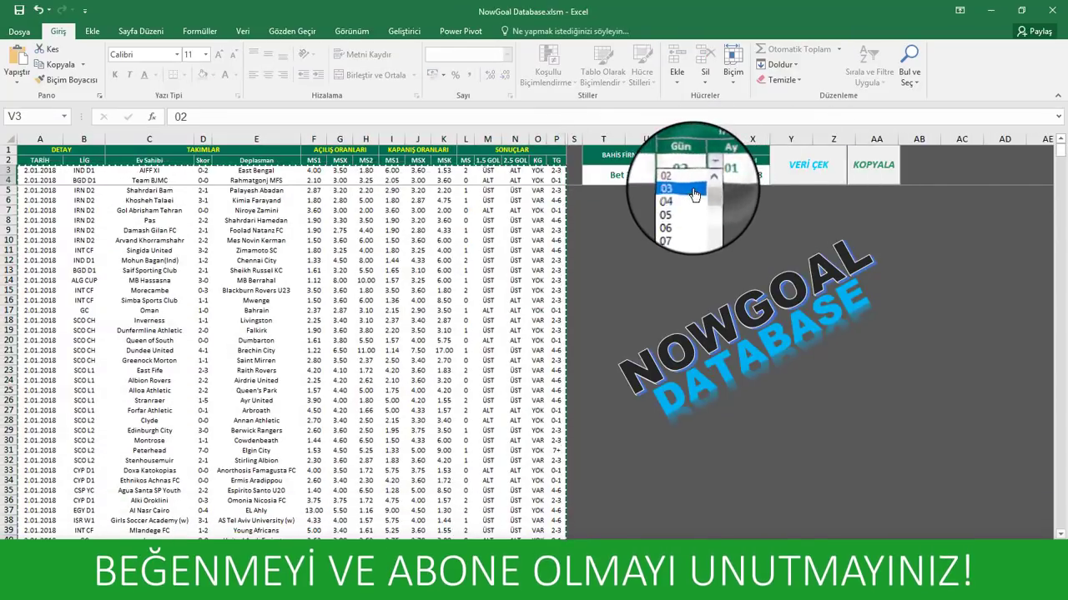
click(692, 190)
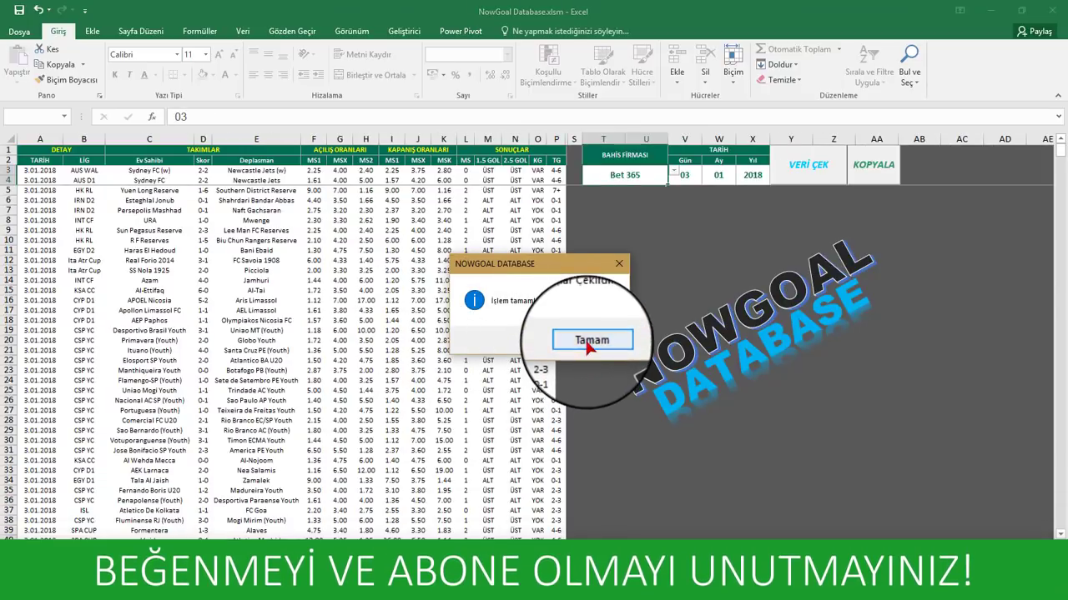
click(588, 344)
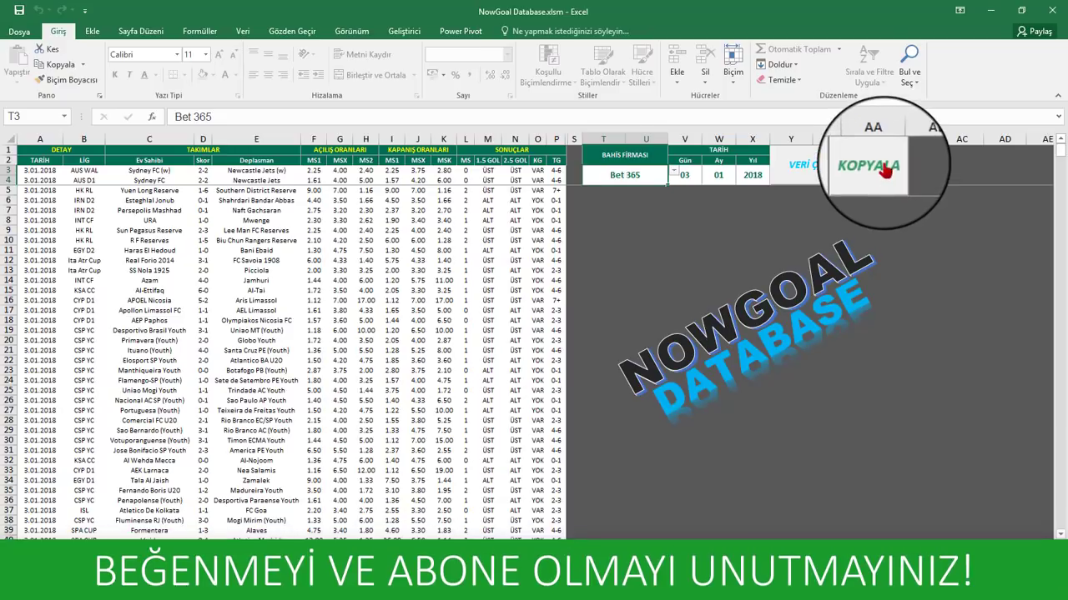
Paste the 3.01.2018 matches into the archive from row 277183, then move to the bet365 sheet.
click(876, 166)
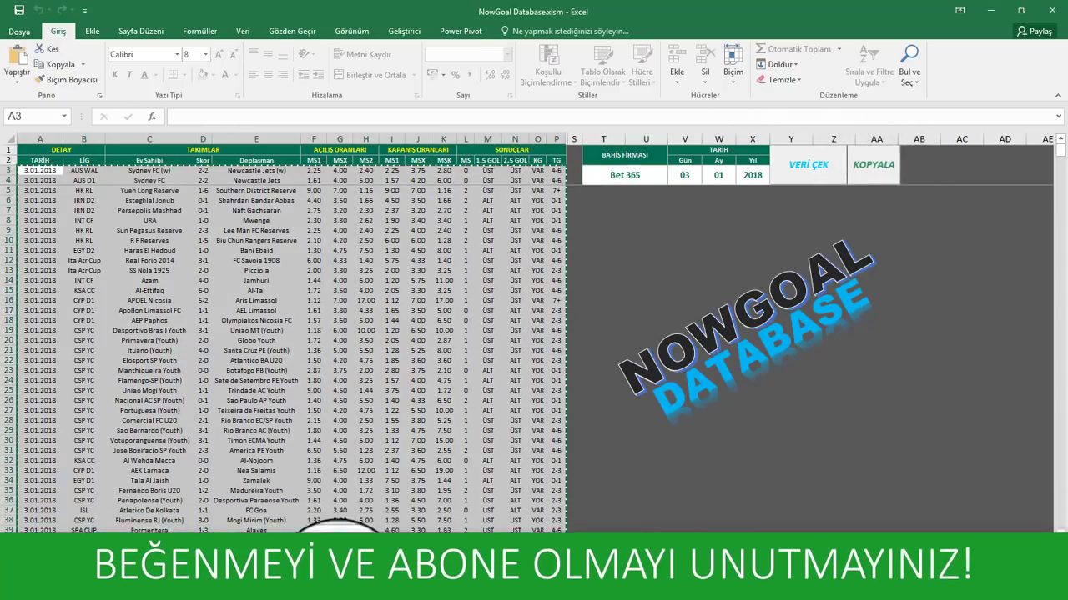
mouse_move(334, 538)
click(275, 467)
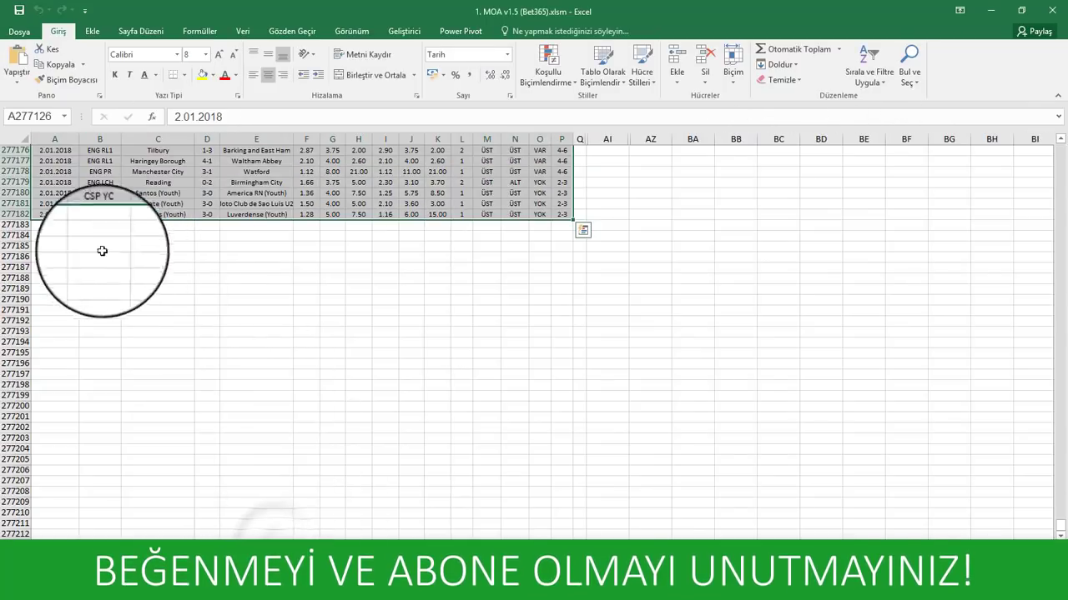
click(59, 225)
click(17, 58)
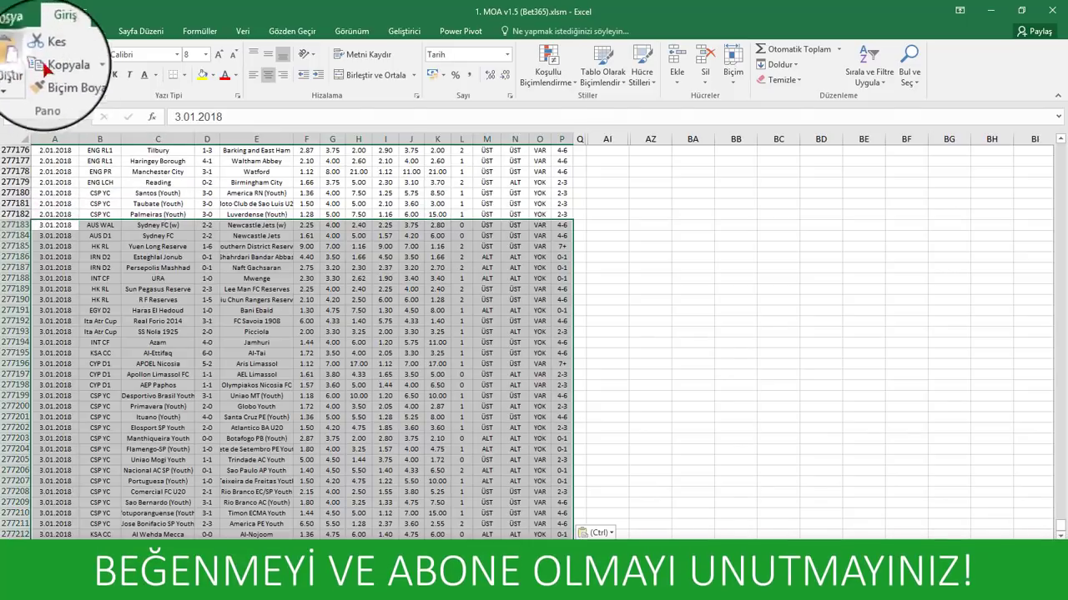
scroll(257, 179, down, 1)
scroll(257, 298, down, 7)
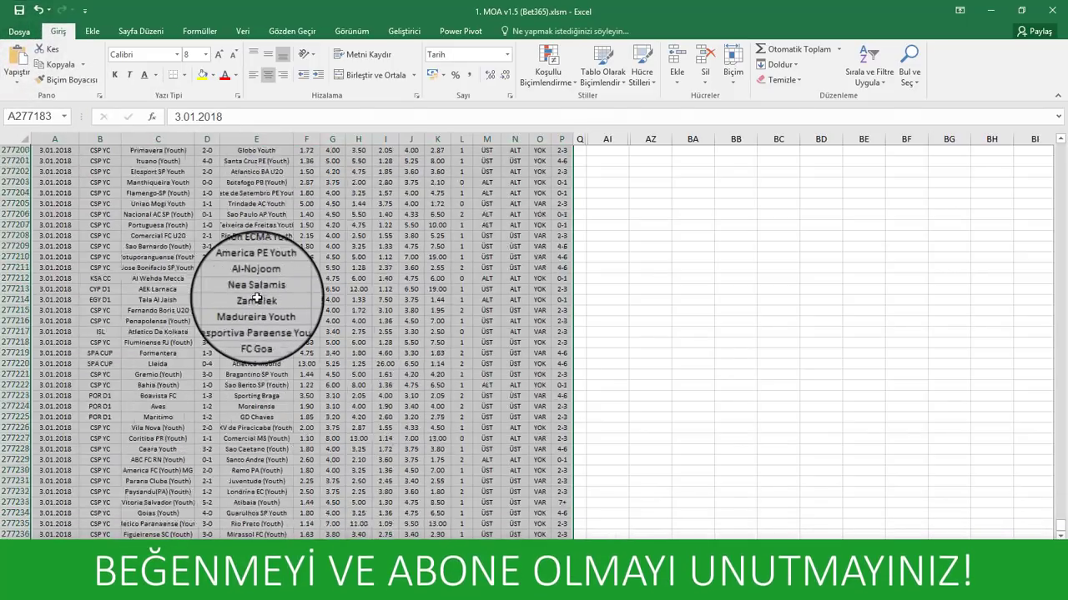
scroll(257, 299, down, 5)
scroll(275, 308, down, 5)
scroll(288, 322, down, 4)
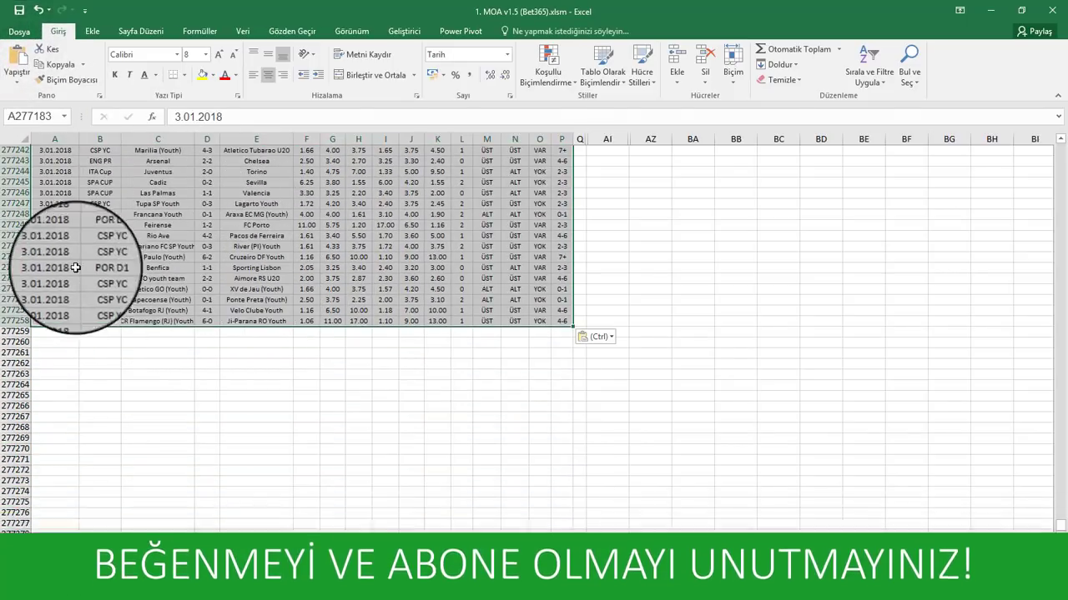
scroll(325, 254, up, 5)
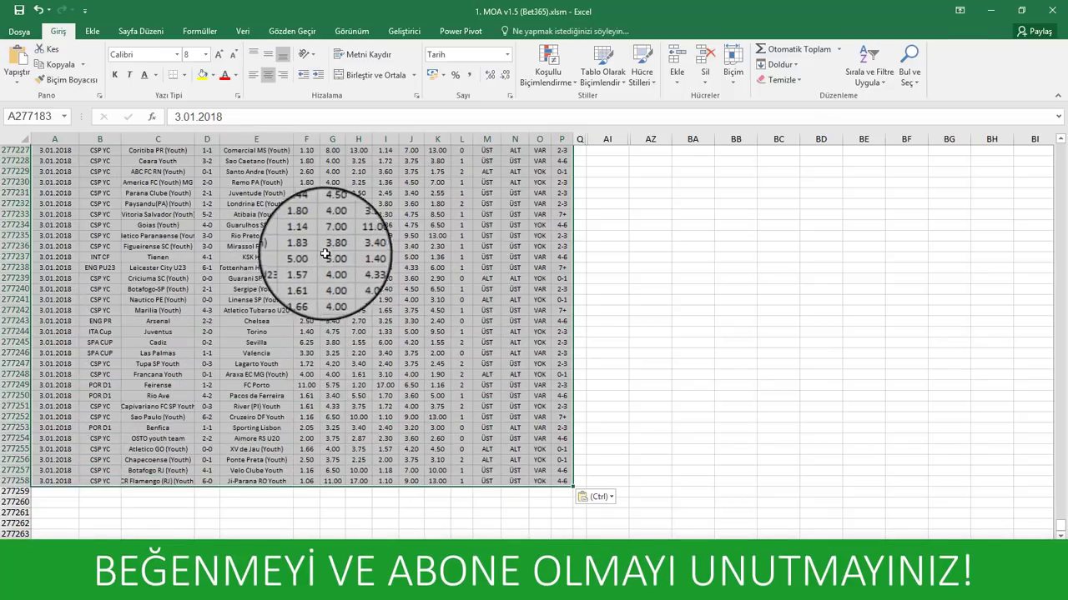
click(310, 257)
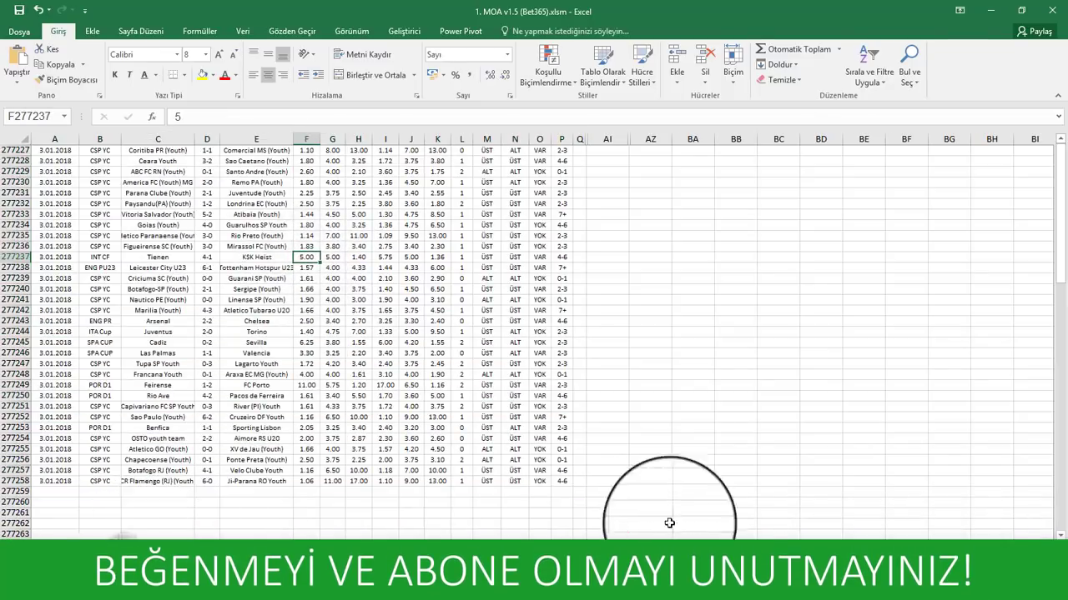
key(ctrl+Page_Up)
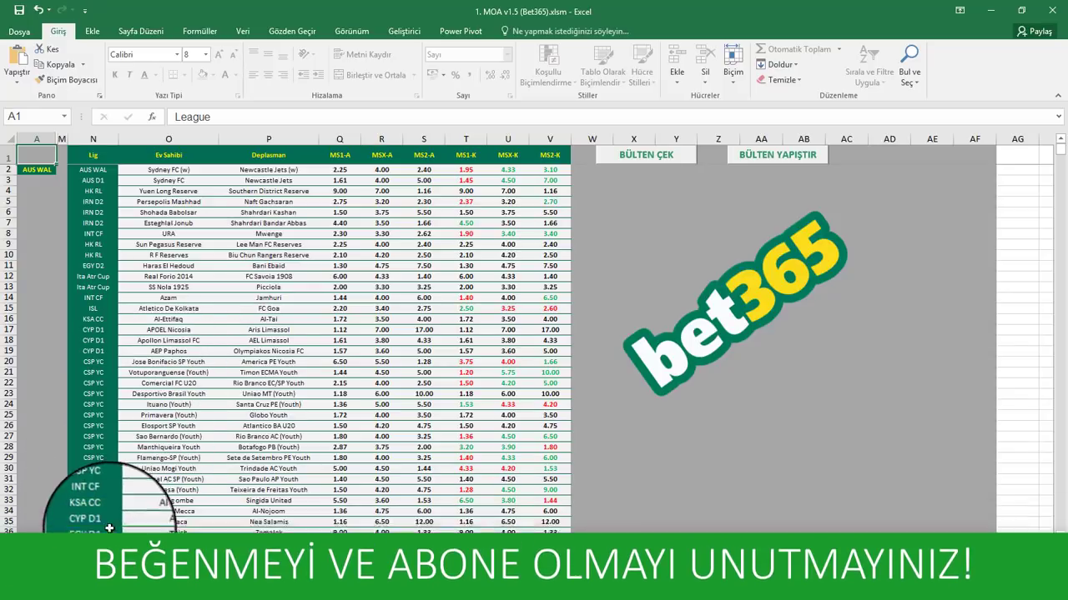
Check the pasted odds, then refresh the bet365 fixtures list with BÜLTEN ÇEK.
key(ctrl+Page_Down)
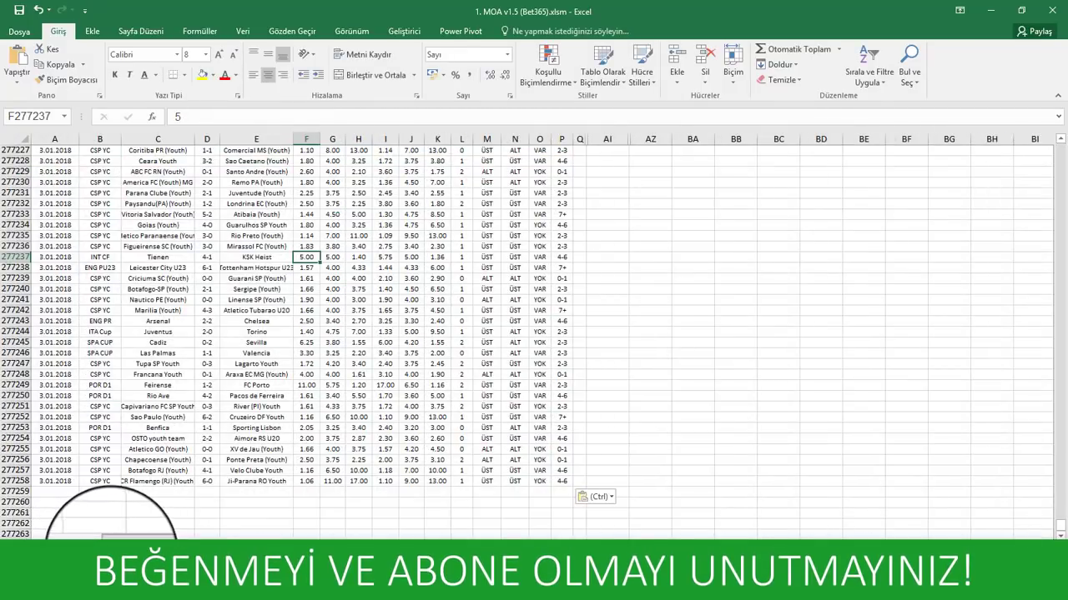
key(ctrl+Page_Up)
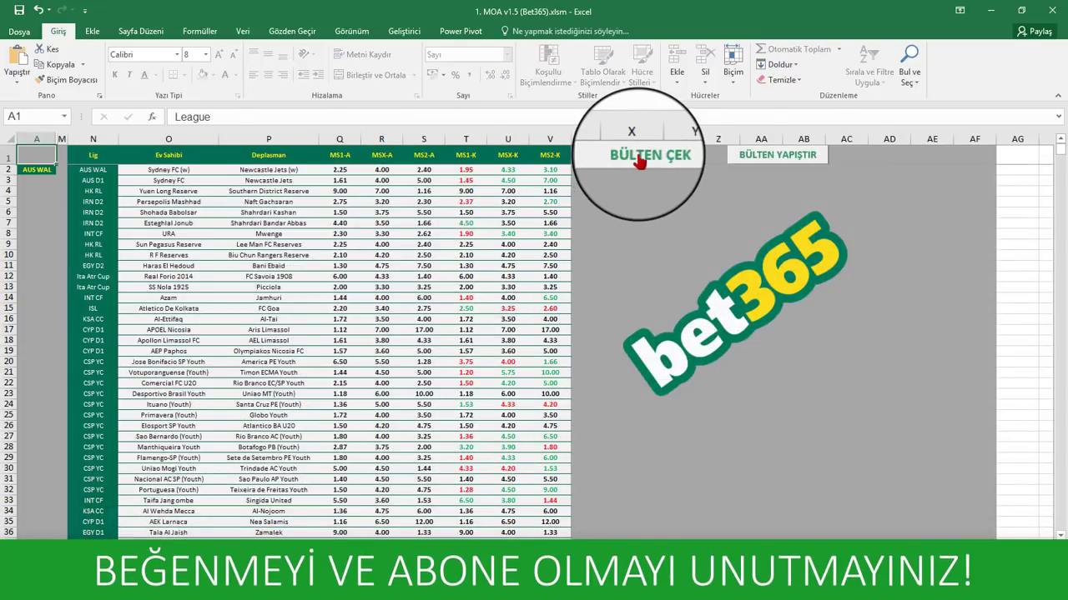
click(643, 162)
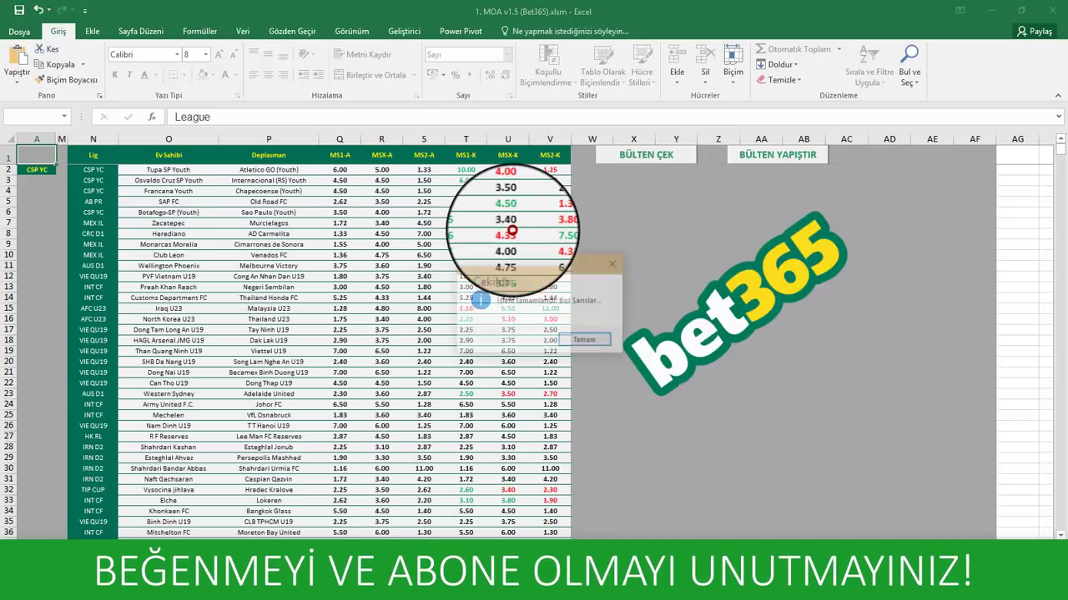
click(585, 341)
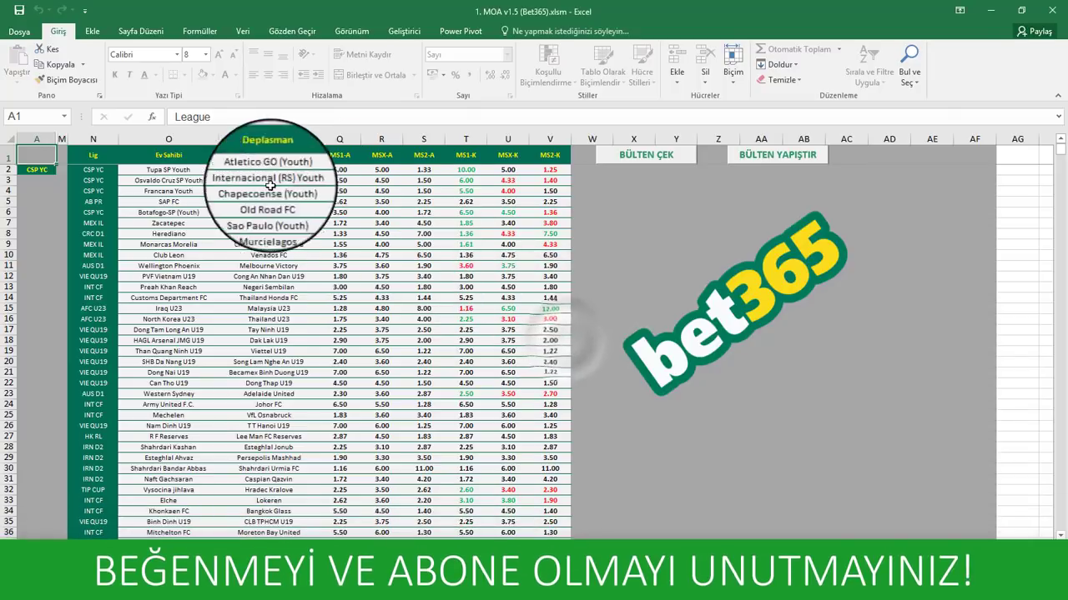
Review the refreshed fixtures list and go to the Bet365 ANALZ sheet.
scroll(178, 250, down, 3)
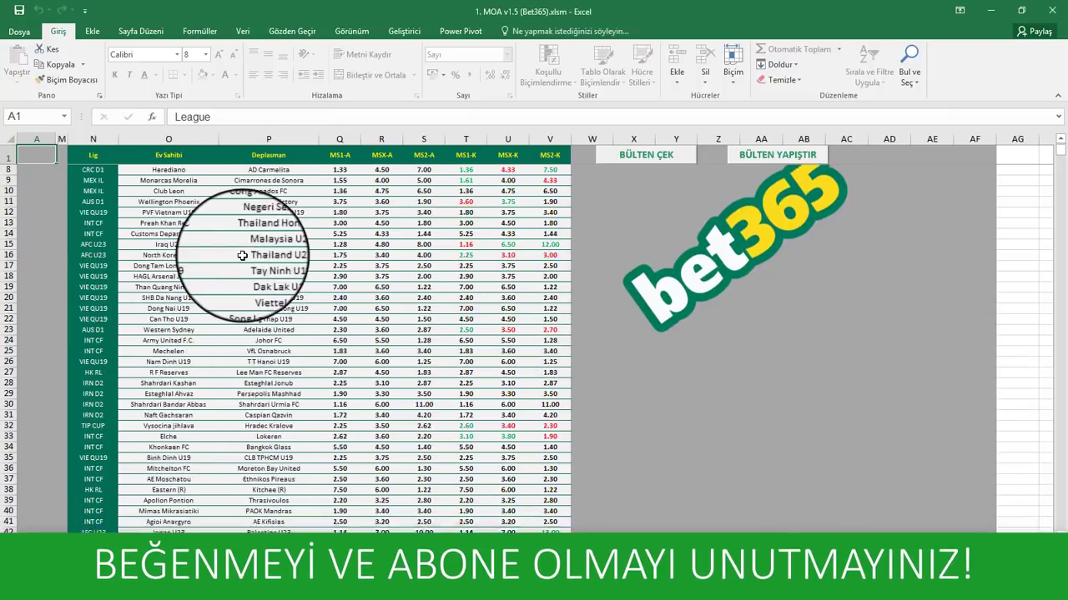
scroll(242, 256, down, 5)
scroll(242, 256, down, 8)
scroll(242, 256, down, 8)
scroll(242, 257, down, 10)
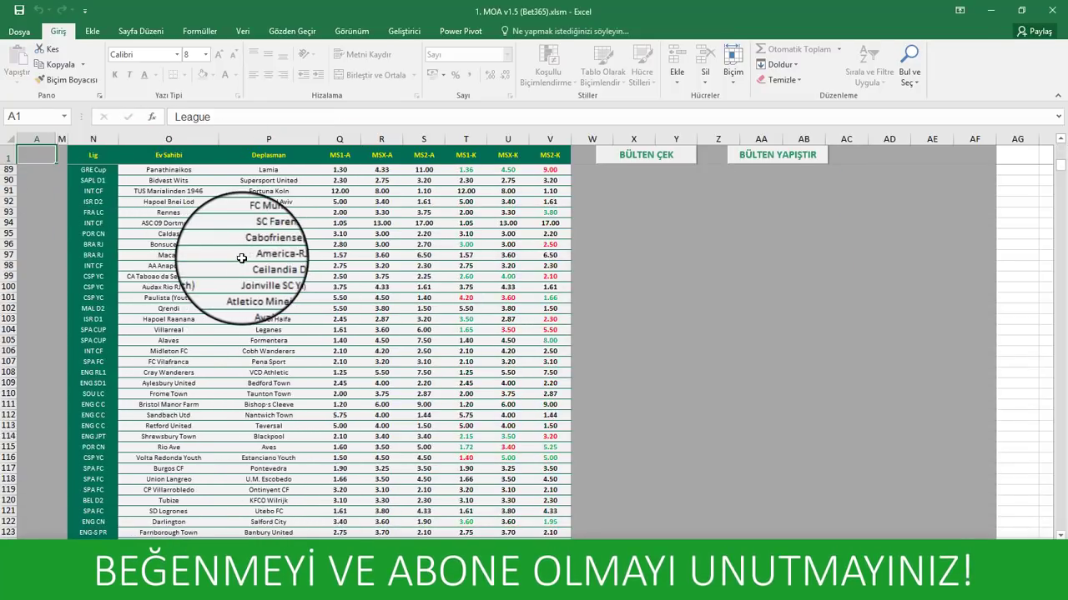
scroll(241, 259, down, 6)
scroll(241, 258, up, 5)
scroll(241, 258, up, 6)
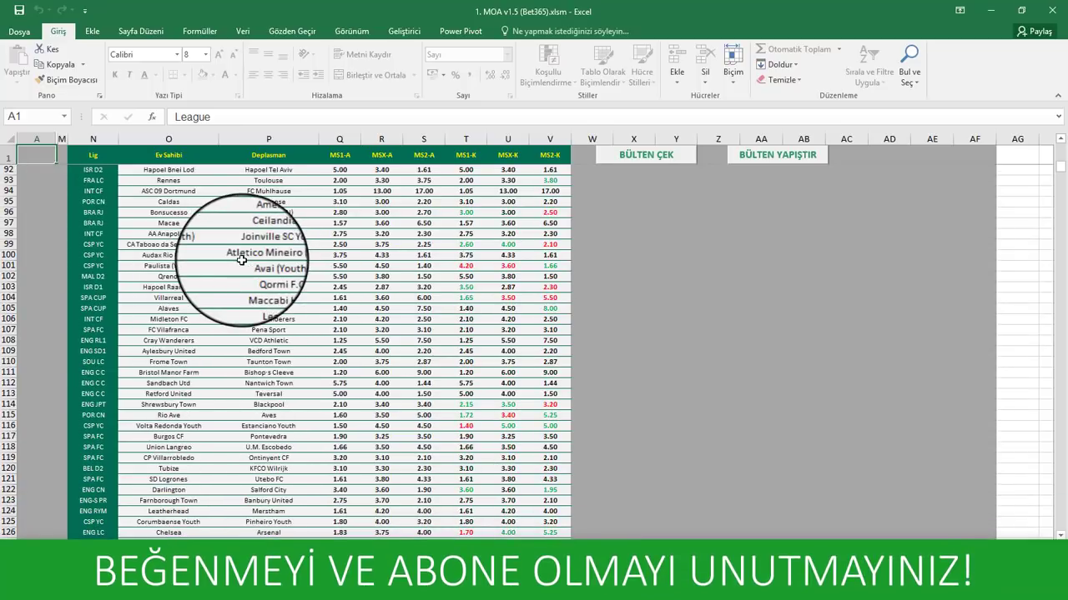
scroll(241, 260, up, 5)
scroll(241, 260, up, 8)
scroll(241, 260, up, 8)
scroll(241, 260, up, 7)
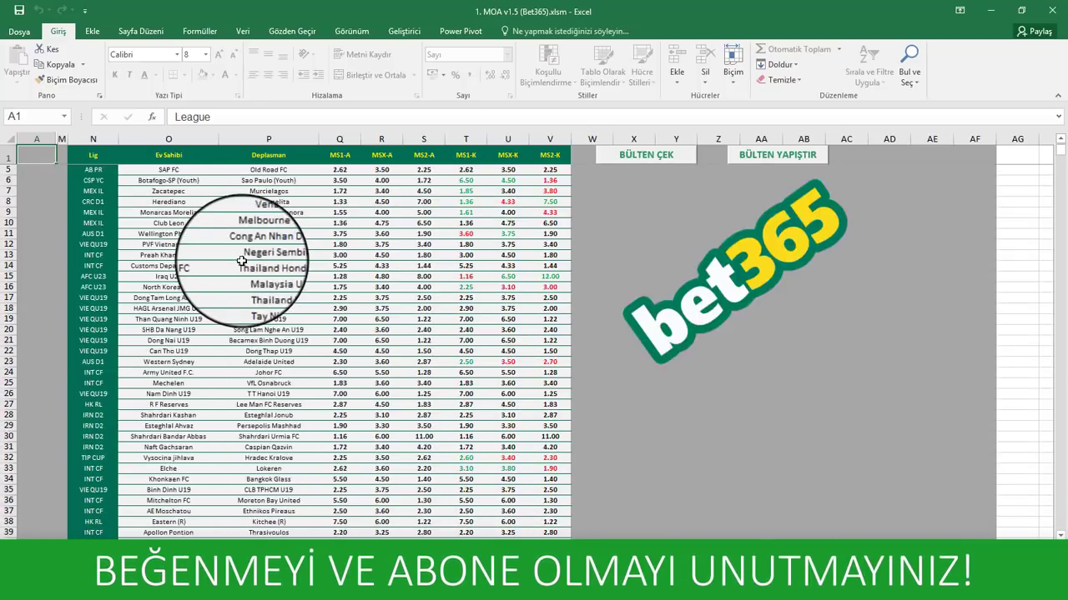
scroll(241, 260, up, 1)
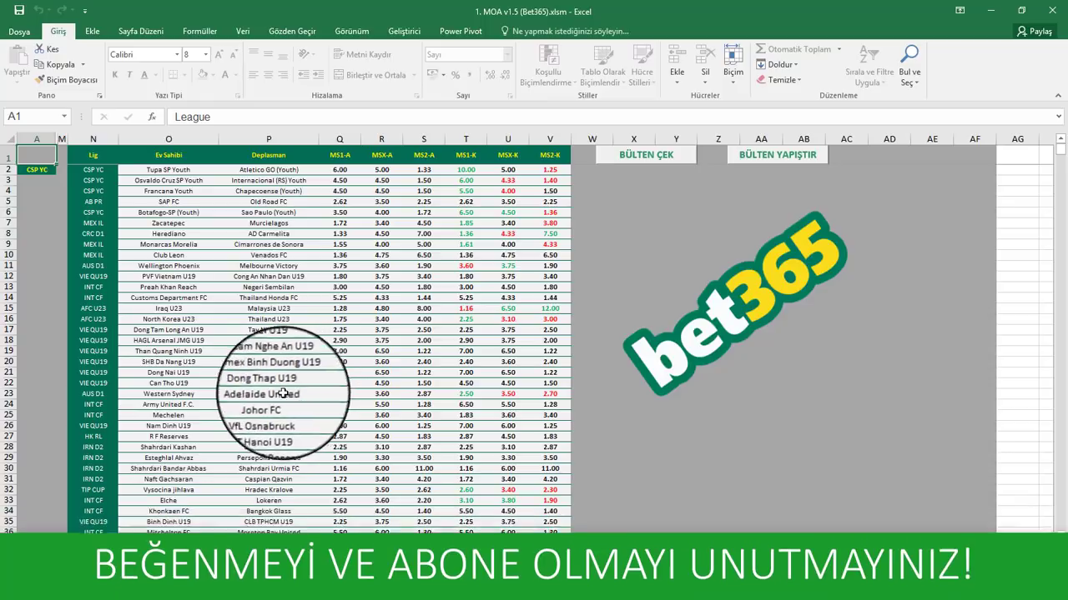
click(173, 552)
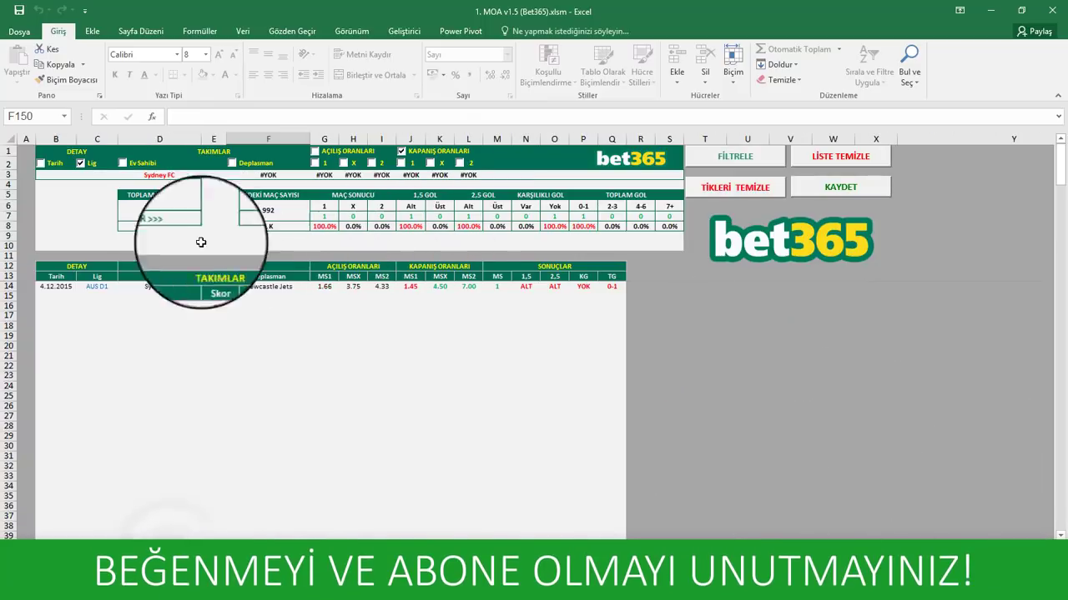
Select Mechelen vs VfL Osnabruck from the fixture dropdown in D3.
click(159, 176)
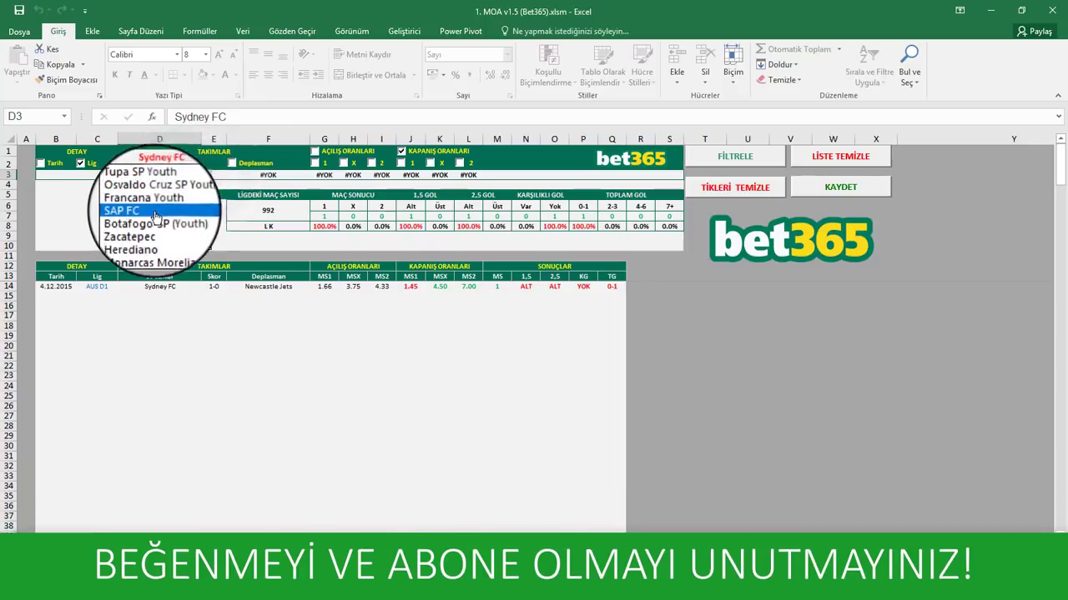
scroll(153, 241, down, 1)
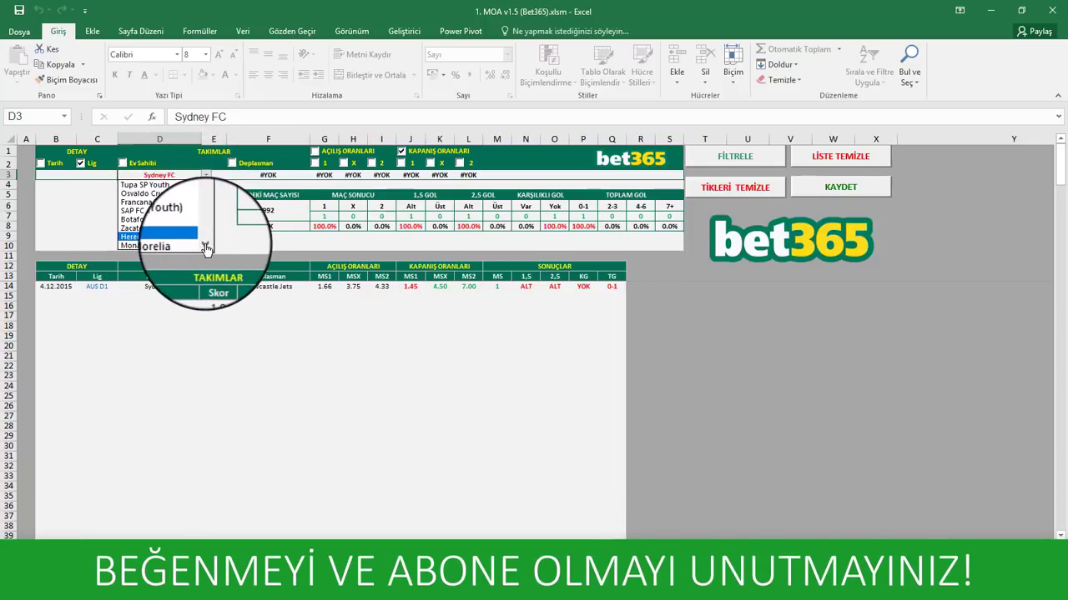
scroll(206, 249, down, 3)
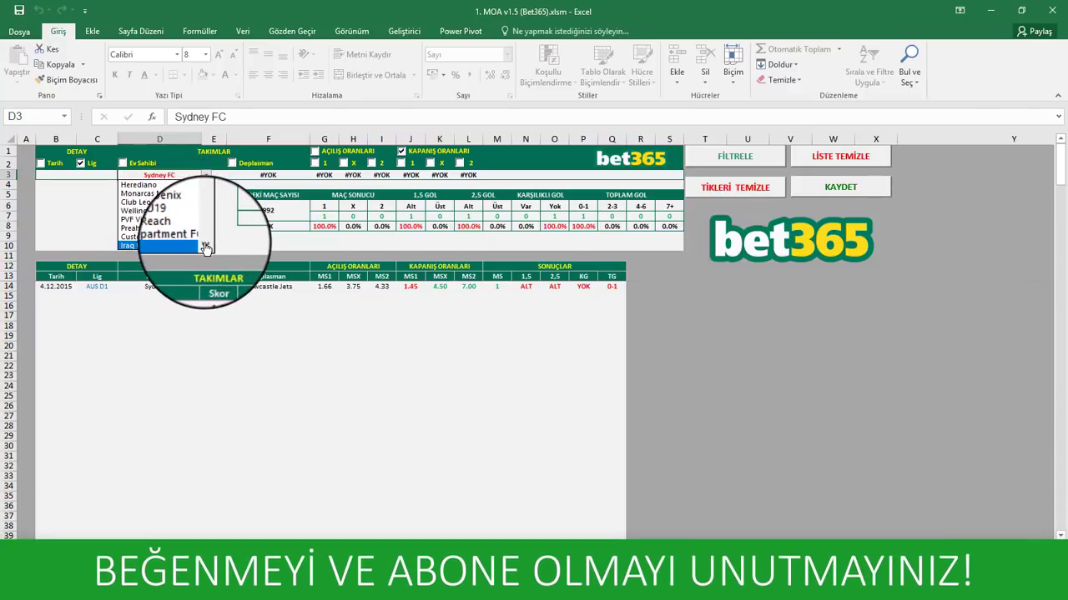
scroll(206, 248, down, 2)
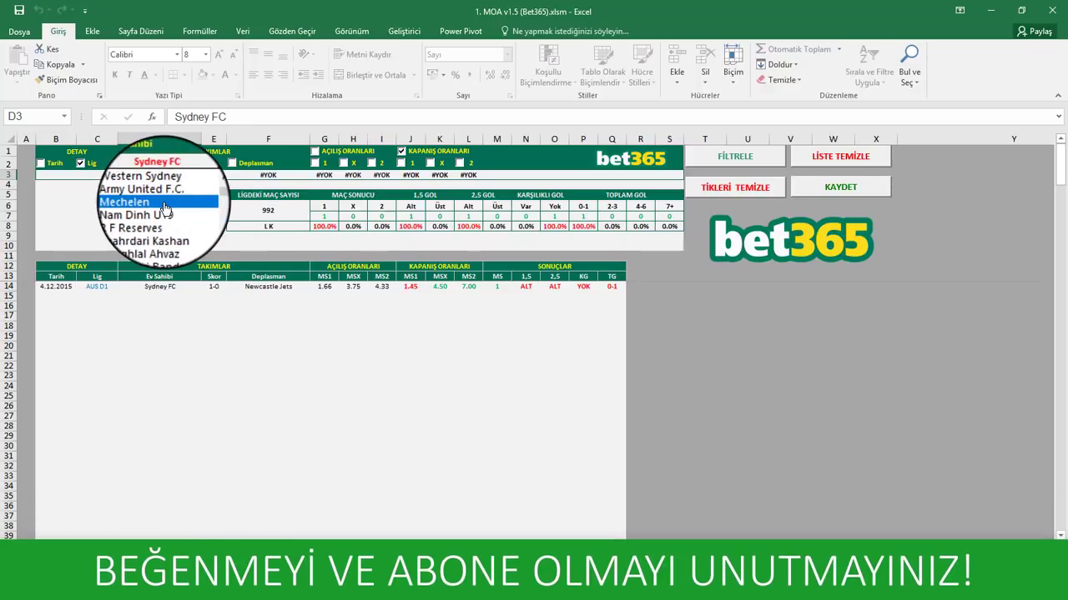
Filter the archive by matching opening home-win, draw and closing away-win odds.
click(314, 163)
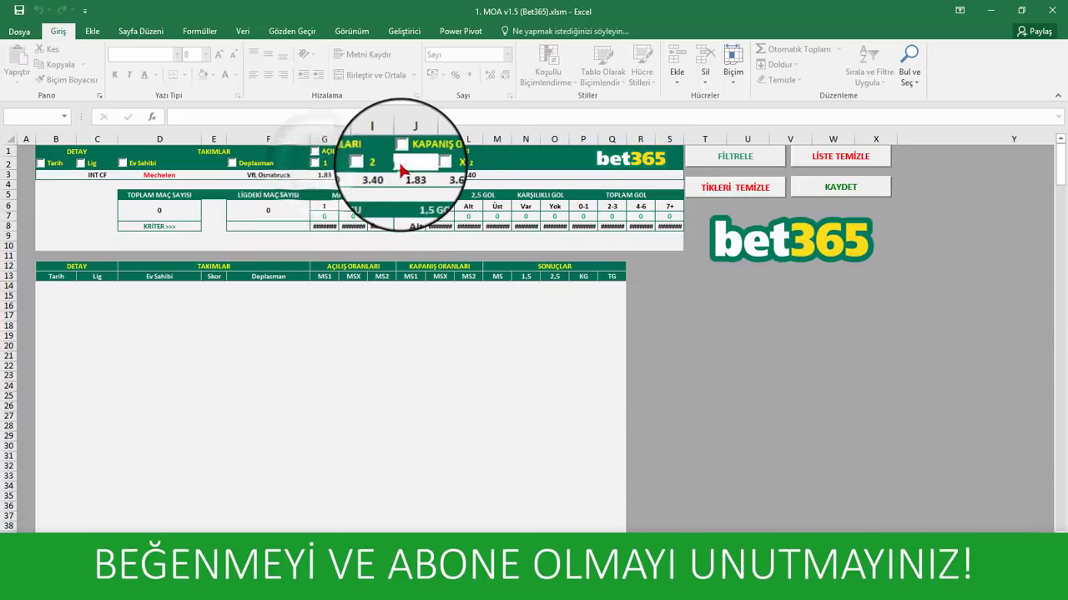
click(401, 162)
click(734, 158)
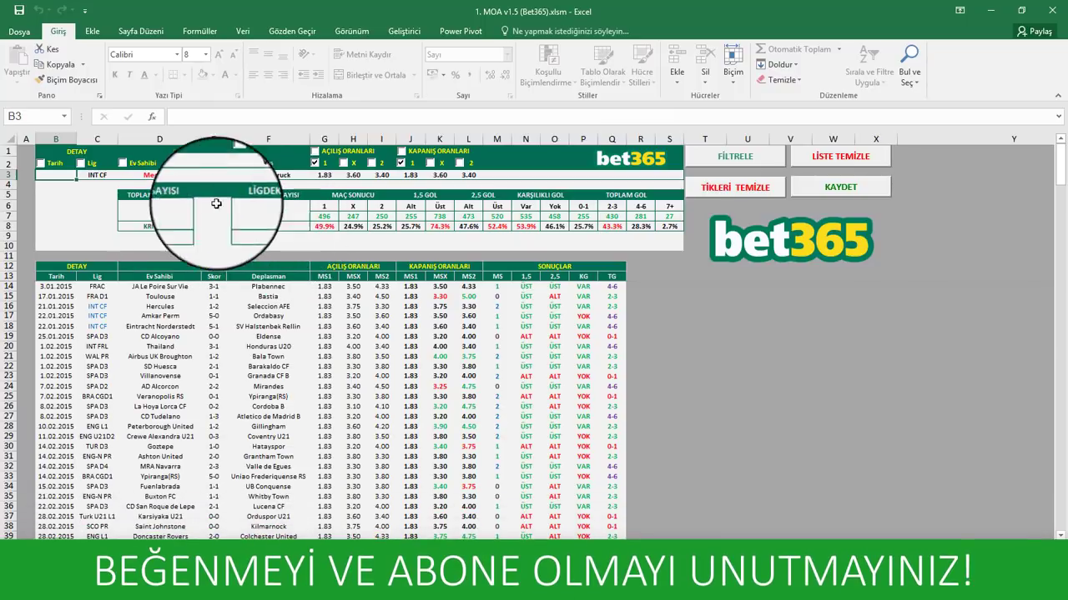
click(431, 167)
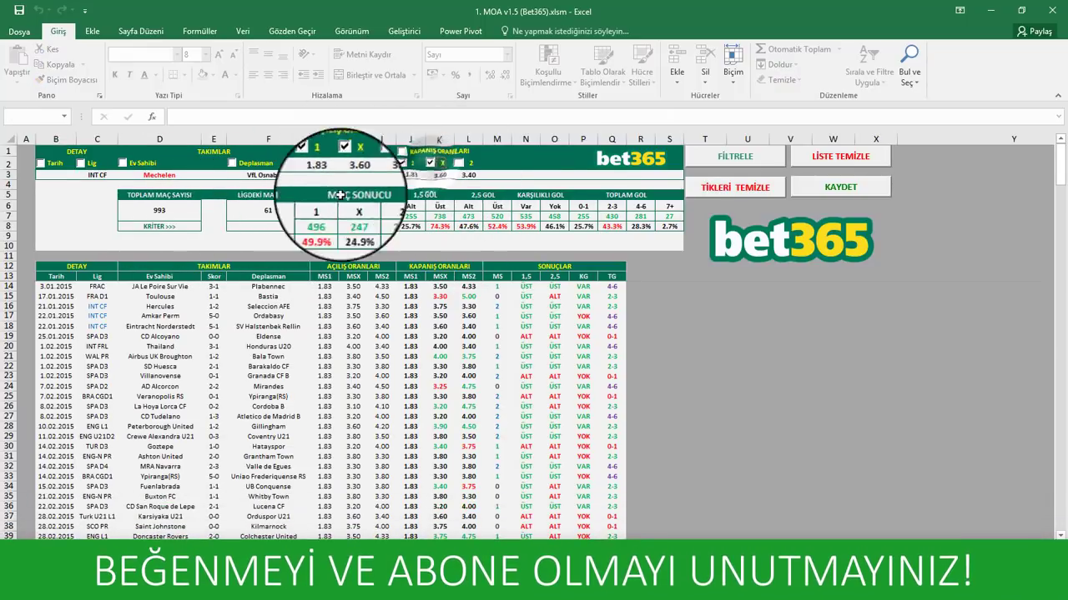
click(725, 162)
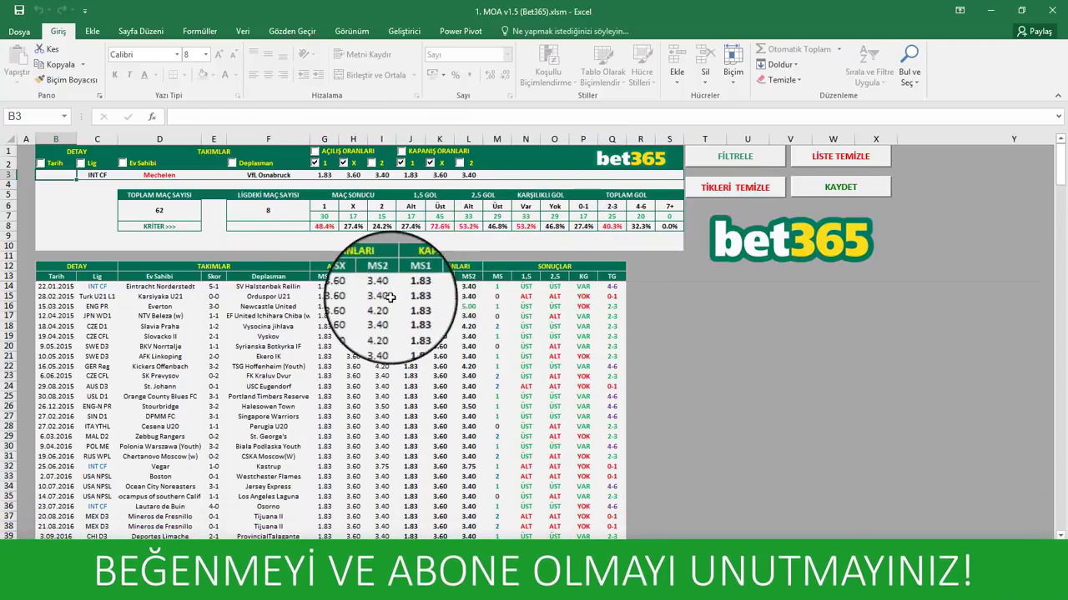
click(468, 165)
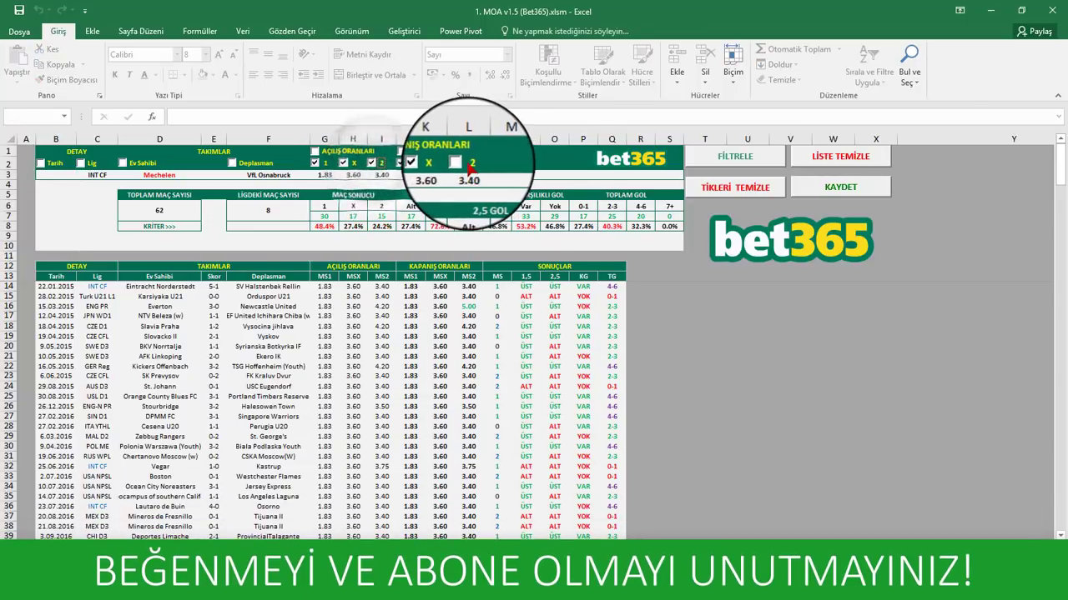
click(741, 162)
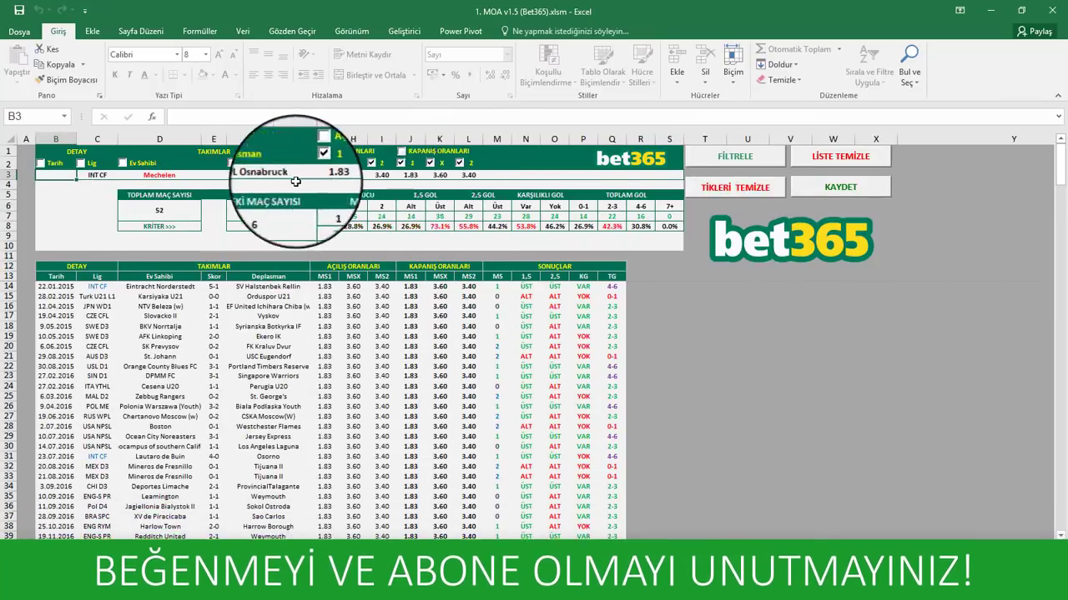
Add the same-league criterion to get six INT CF matches and save them.
click(410, 307)
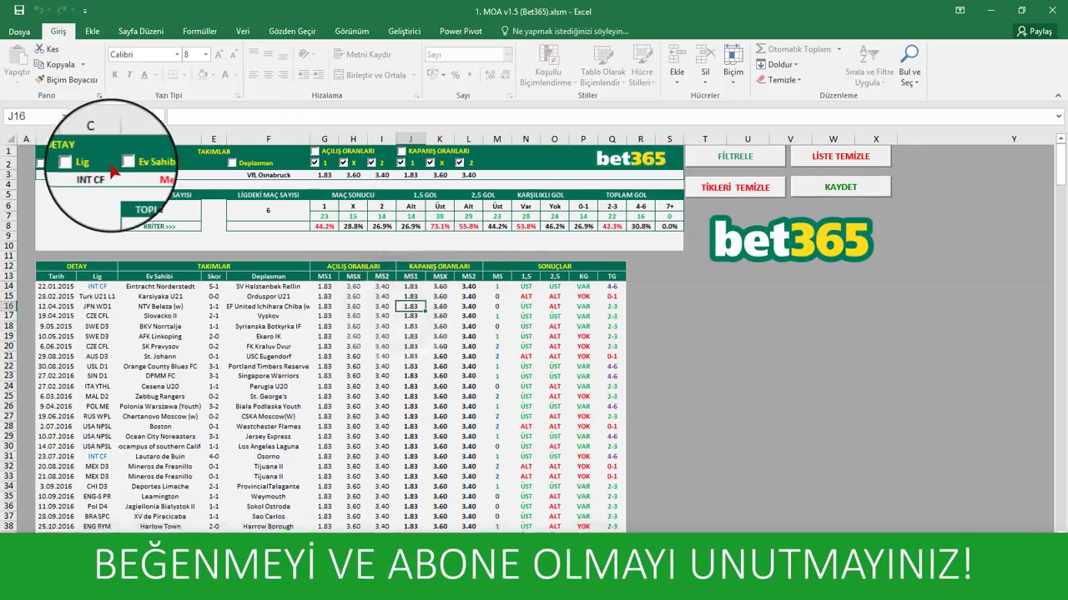
click(96, 164)
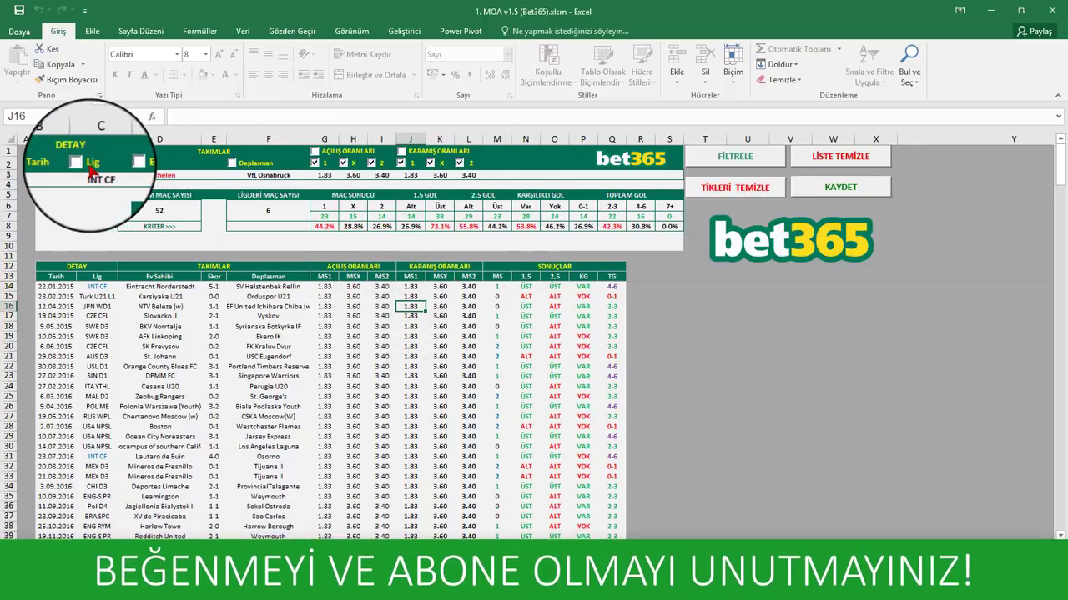
click(739, 166)
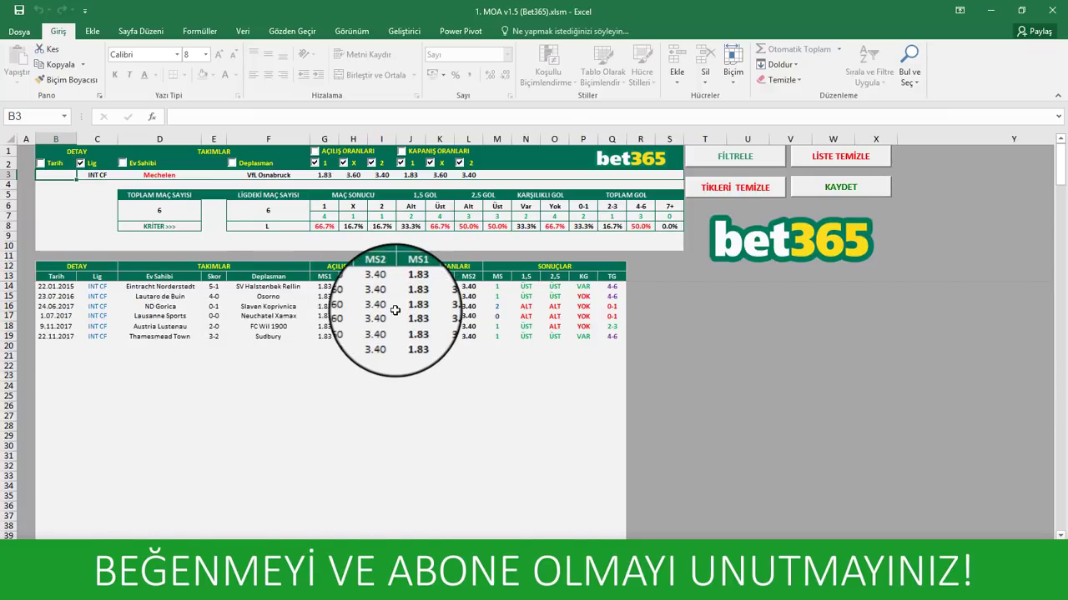
click(324, 217)
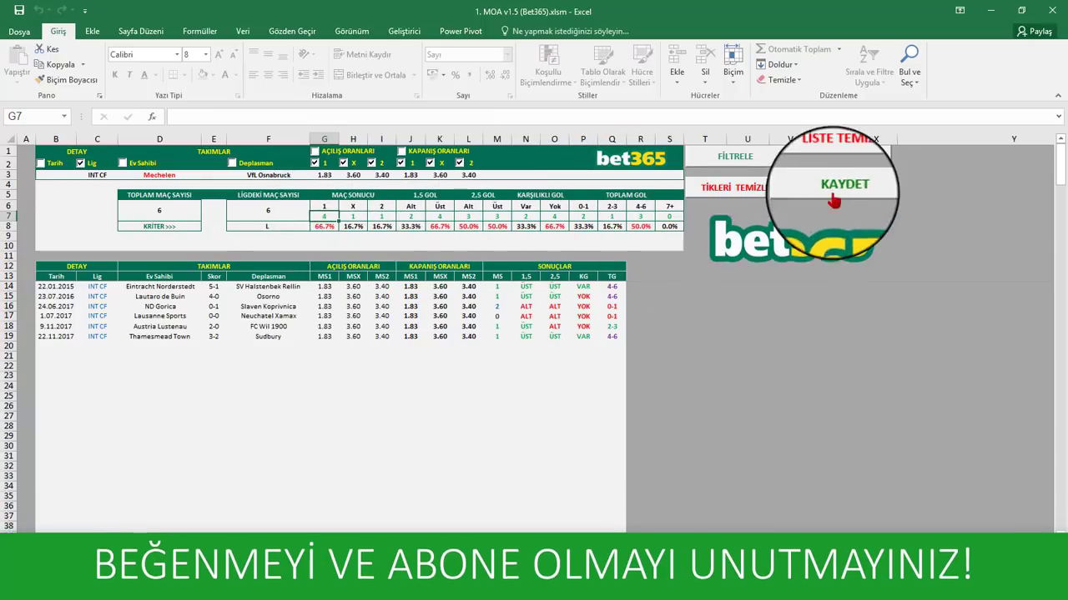
click(200, 551)
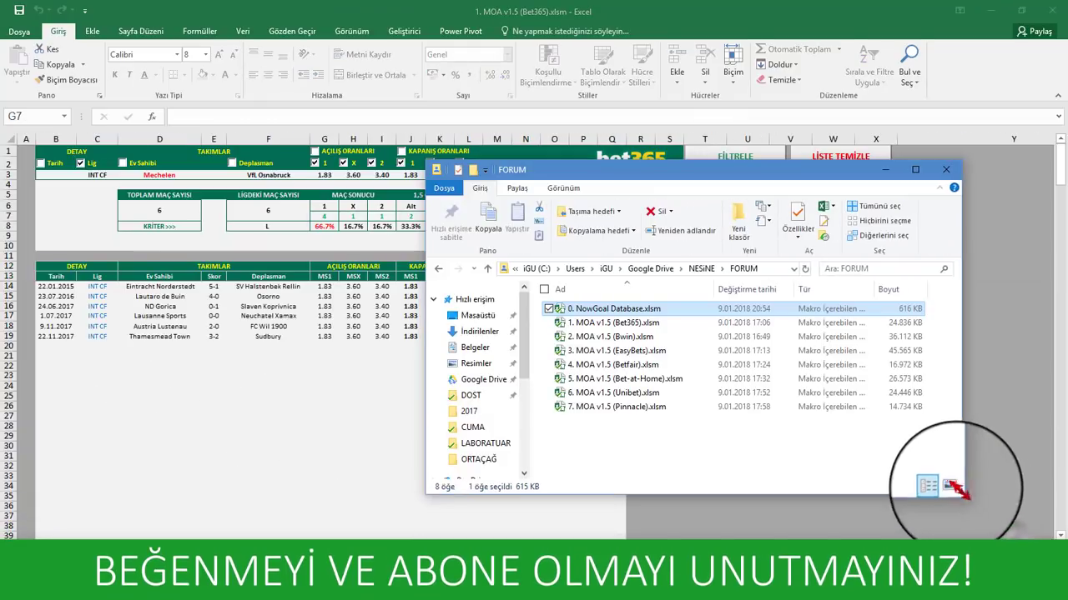
mouse_move(958, 490)
mouse_down()
mouse_move(957, 472)
mouse_move(1009, 469)
mouse_up()
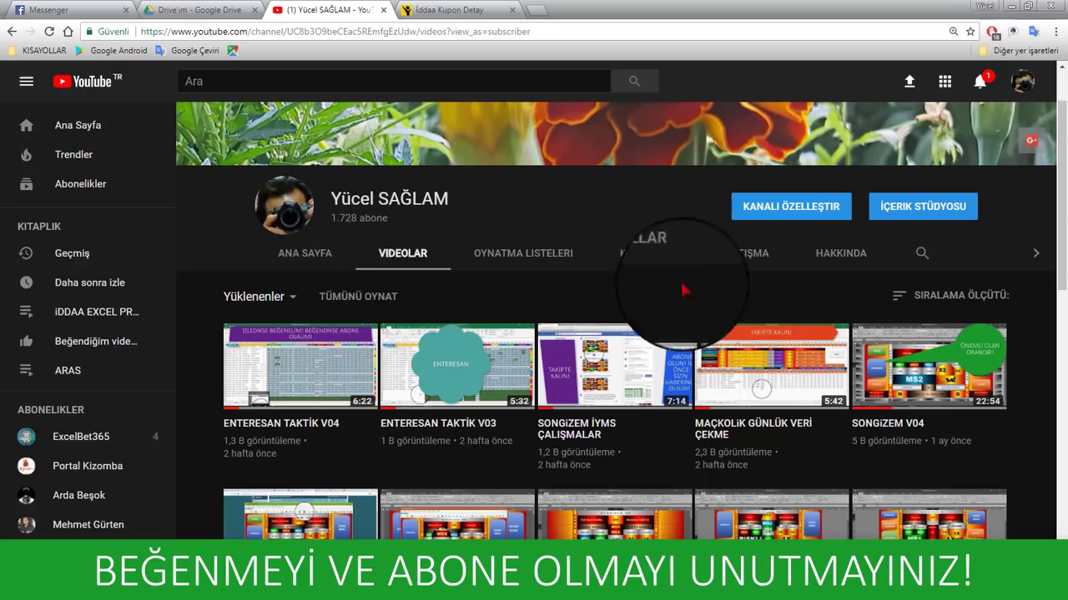
Scroll the YouTube channel's Videos page through its uploaded betting tutorials.
scroll(555, 355, down, 1)
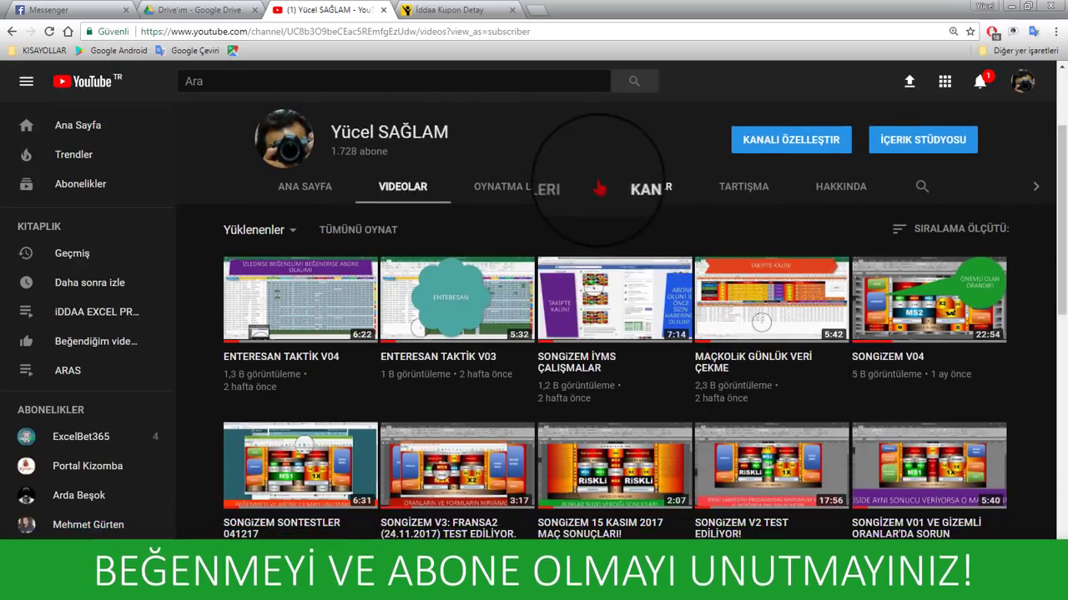